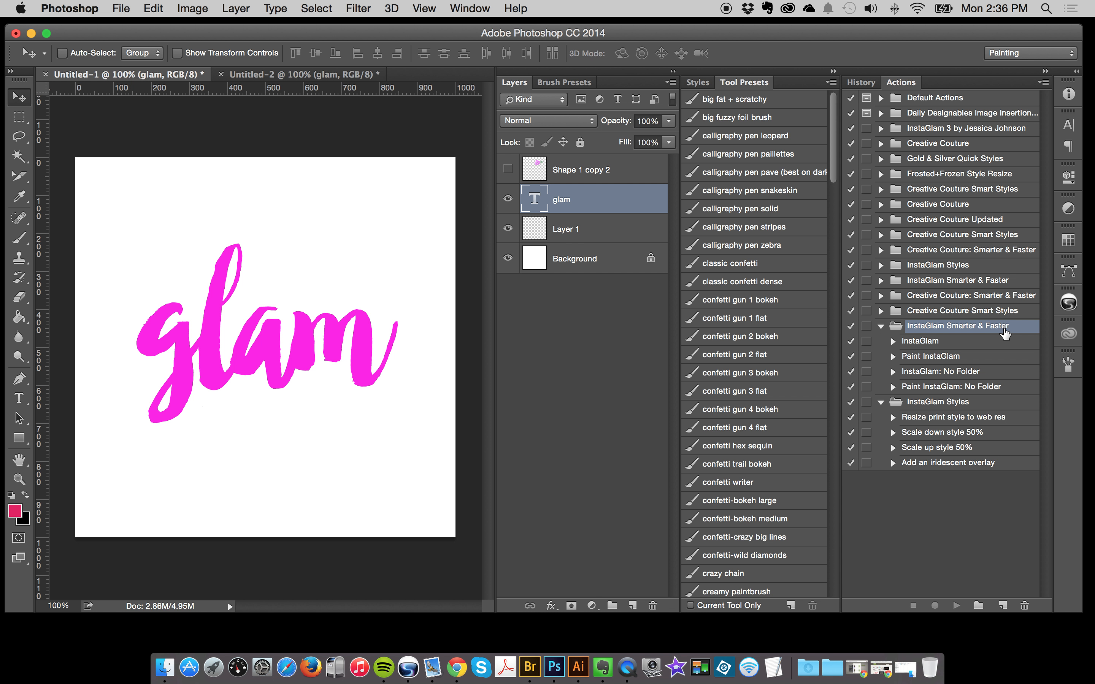
Step: Play the InstaGlam action from the InstaGlam Smarter & Faster set on the glam text layer and expand the resulting layer group
left_click(943, 340)
left_click(974, 357)
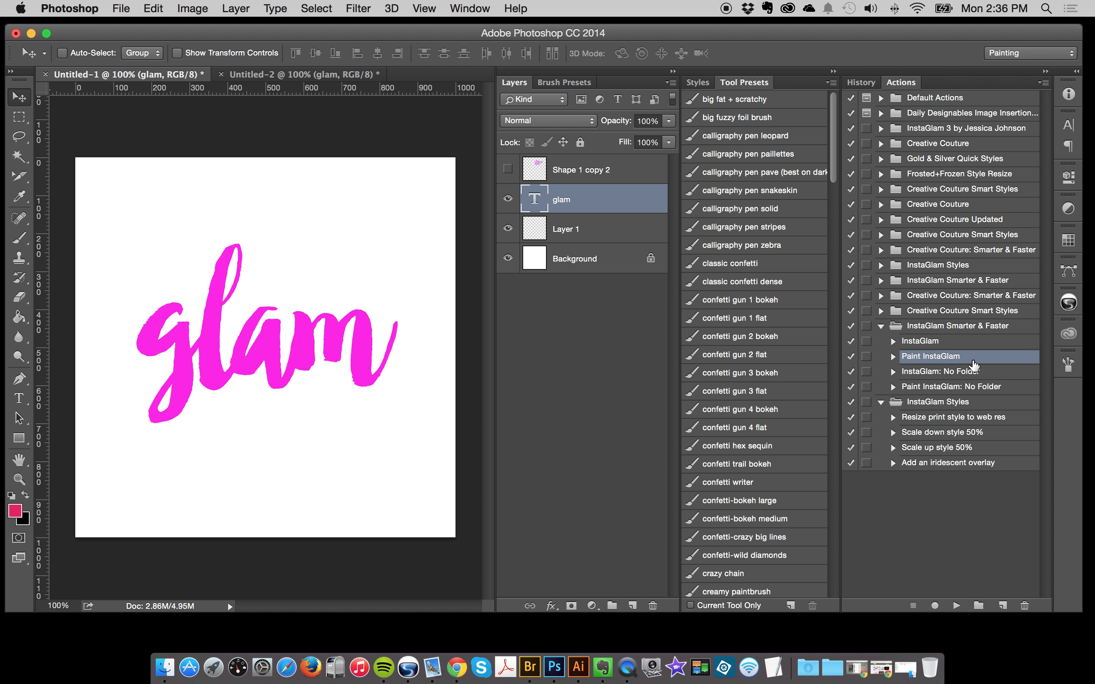
left_click(987, 376)
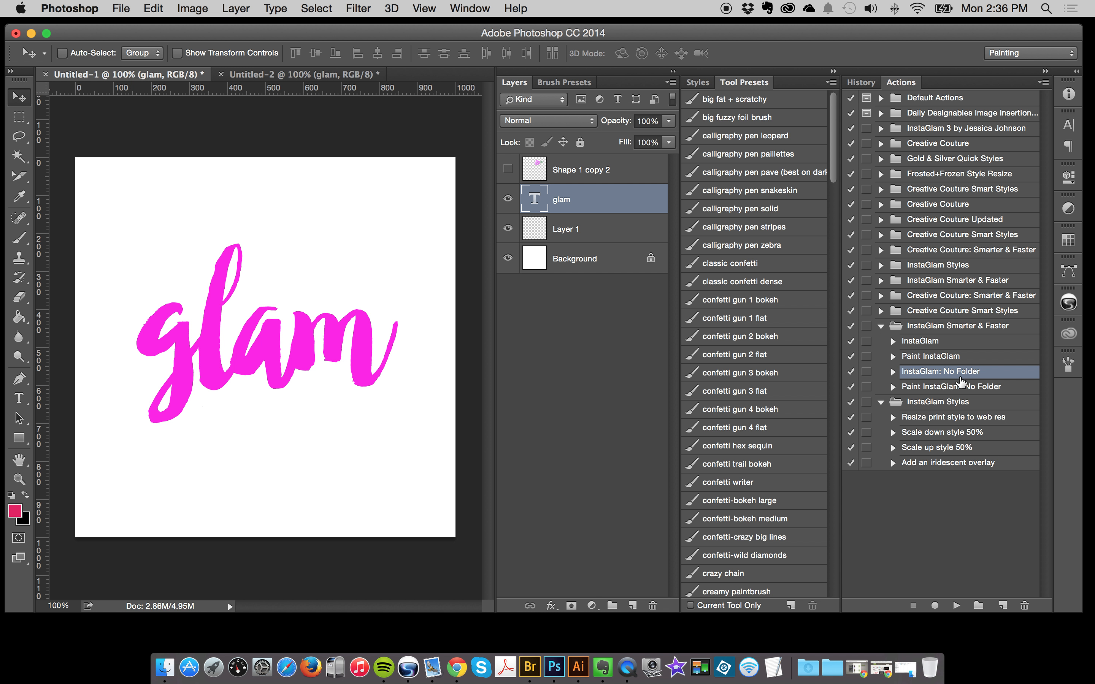
left_click(914, 388)
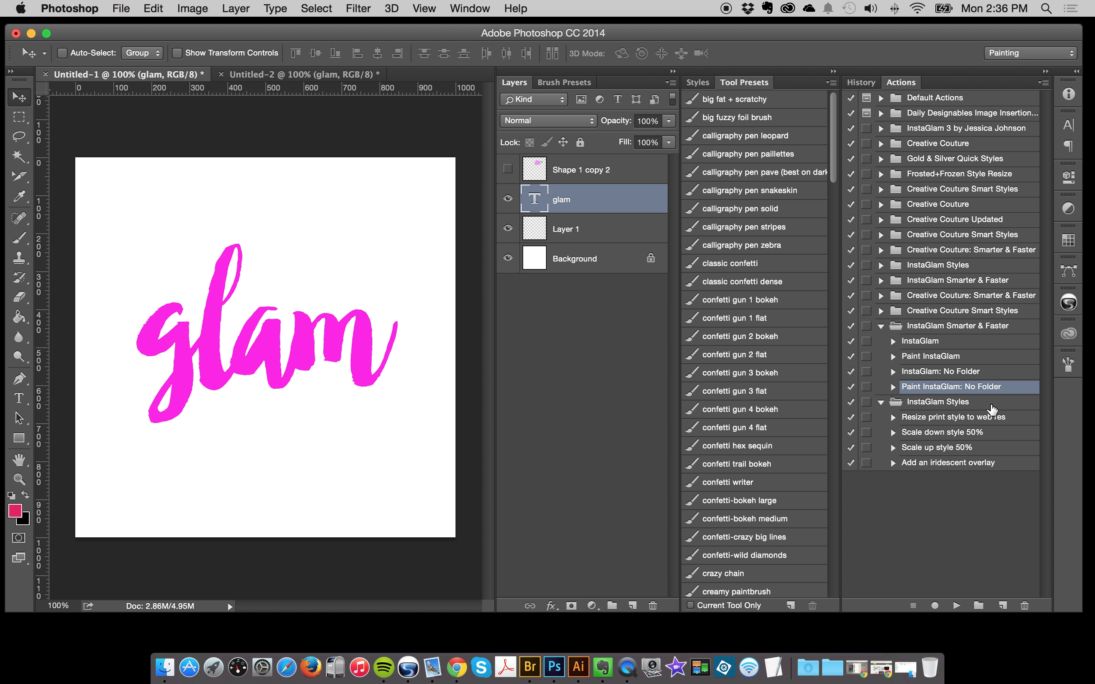
left_click(934, 373)
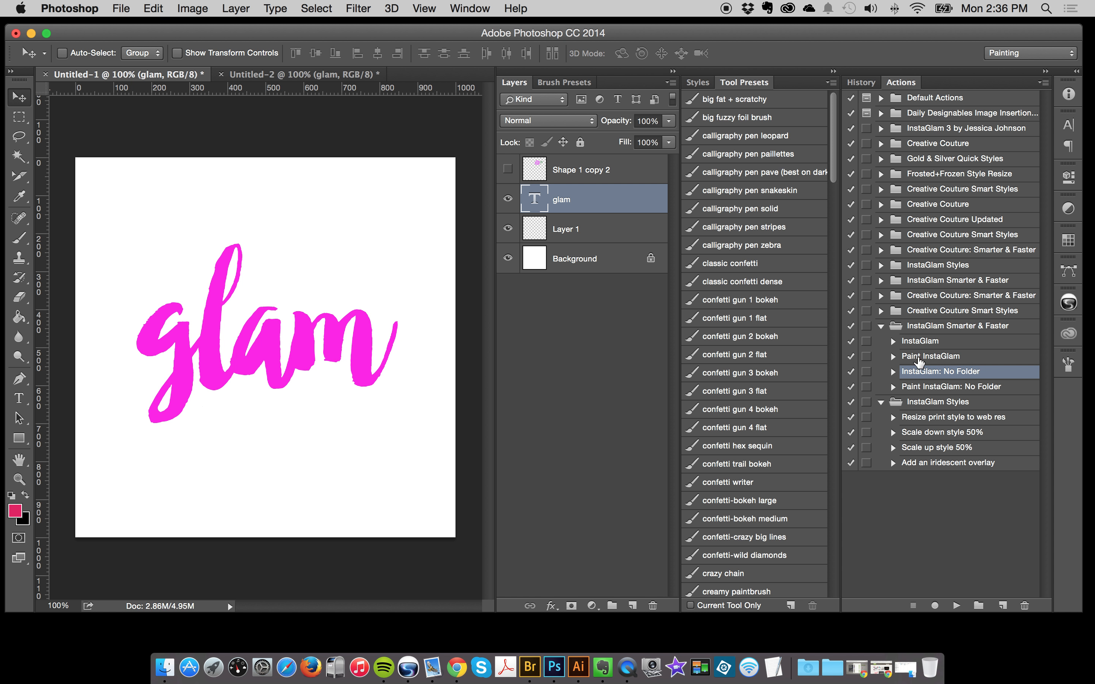
left_click(925, 343)
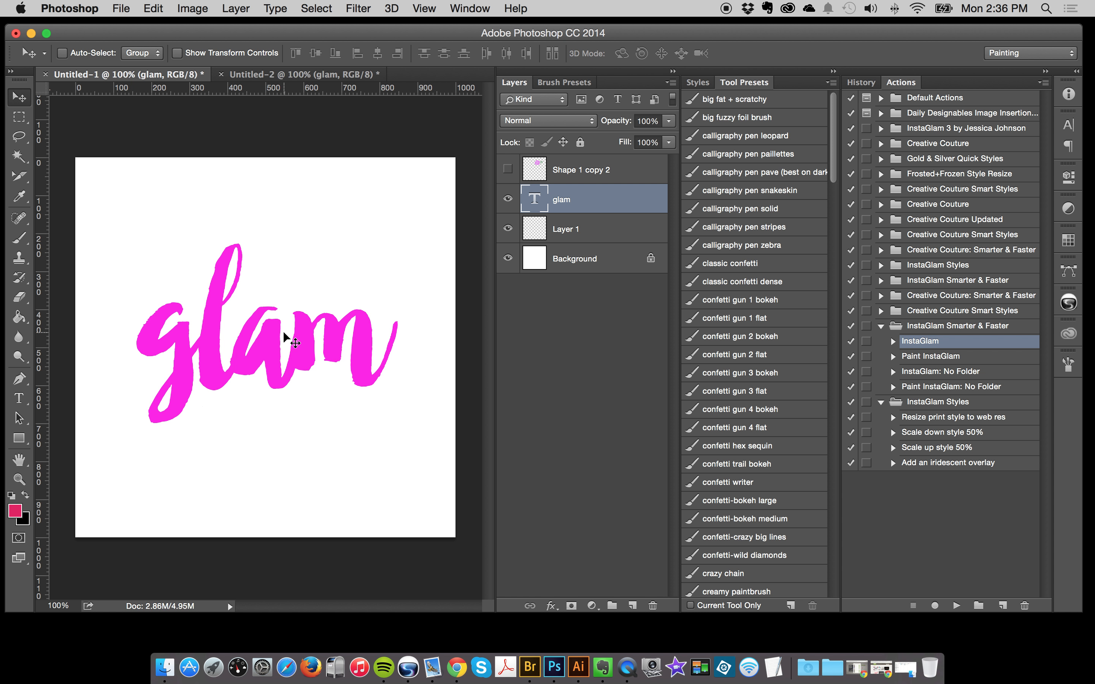
left_click(957, 605)
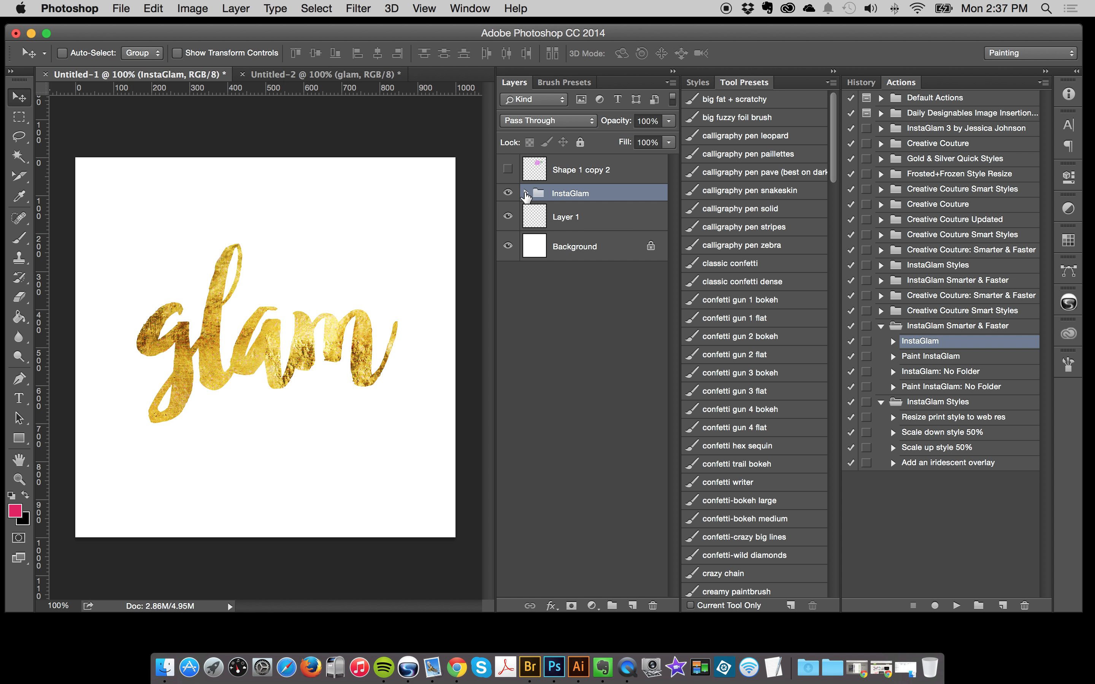
left_click(526, 193)
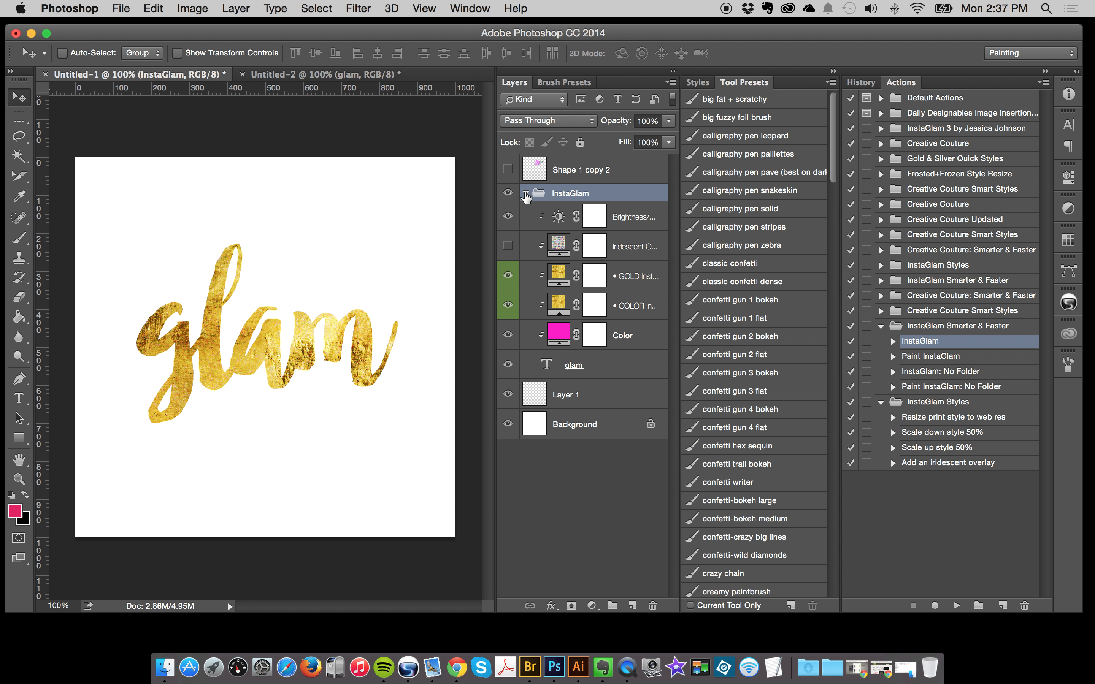
Step: Replace the wording of the glam text layer with "yay" and set it back to "glam"
left_click(577, 368)
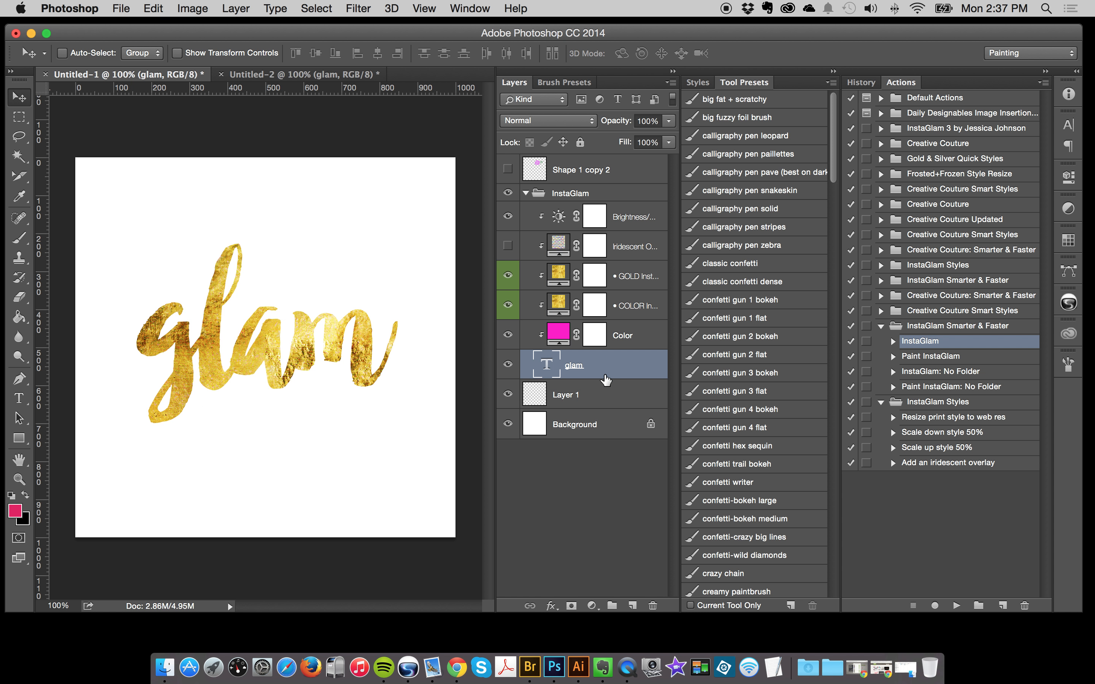
left_click(18, 398)
left_click_drag(306, 344, 393, 354)
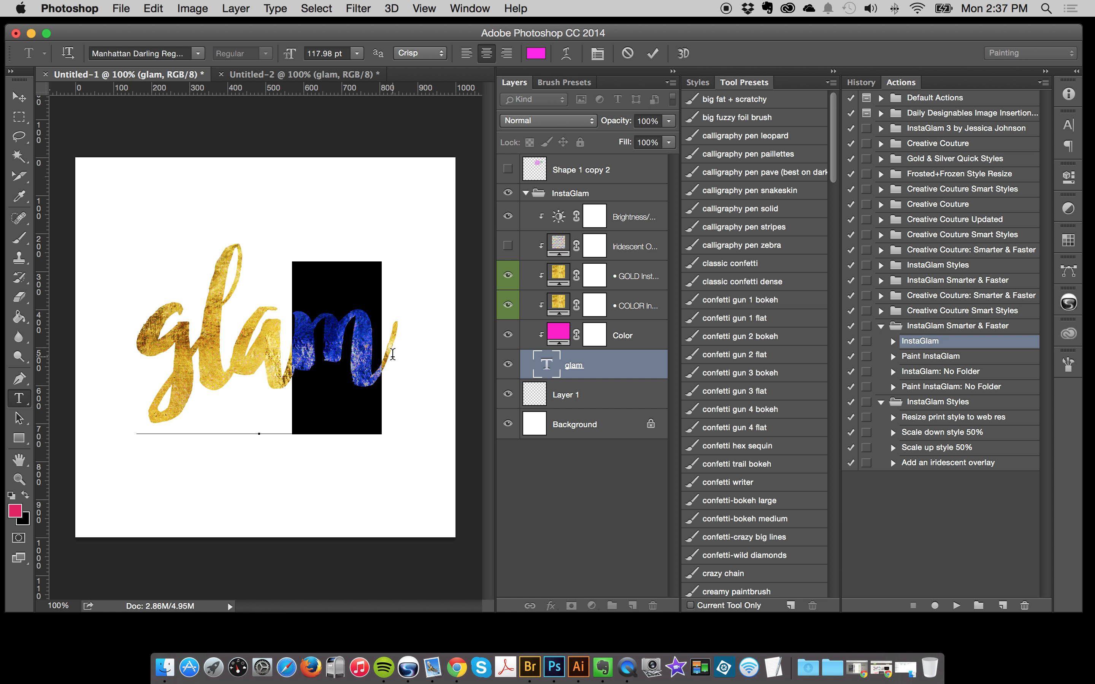
key("super+a")
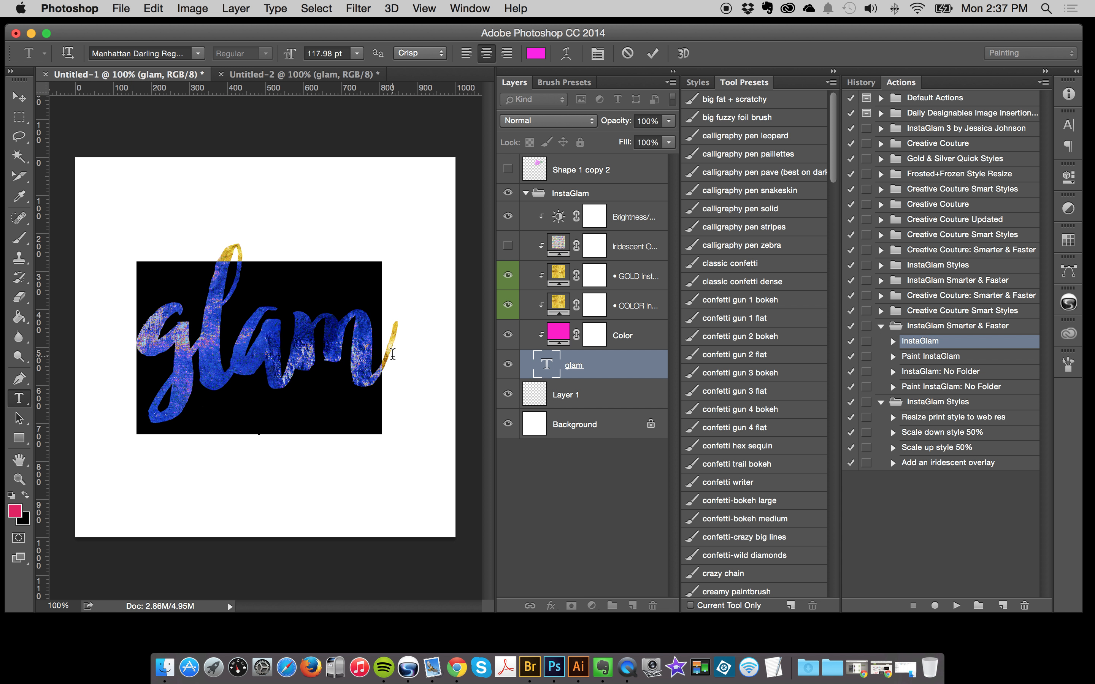
type("yay")
key("super+a")
type("f")
key("BackSpace")
type("glam")
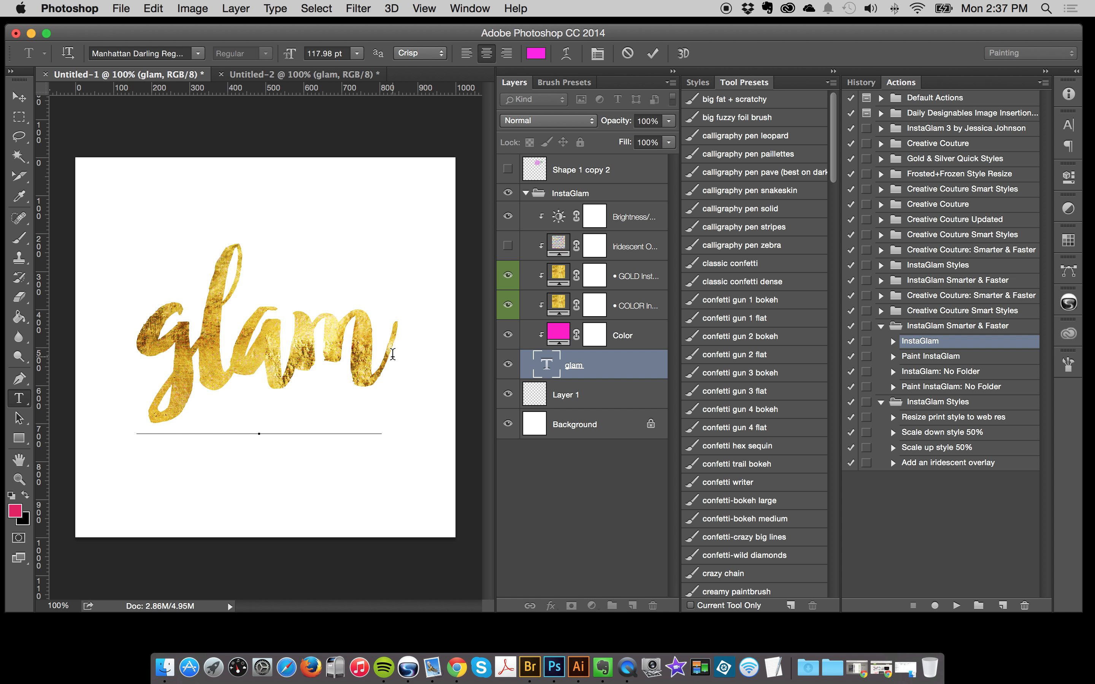
Step: Try random letters such as "fdf" in the gold text layer, restore the word "glam" and finish editing the text
type("ff")
key("super+a")
type("fdf")
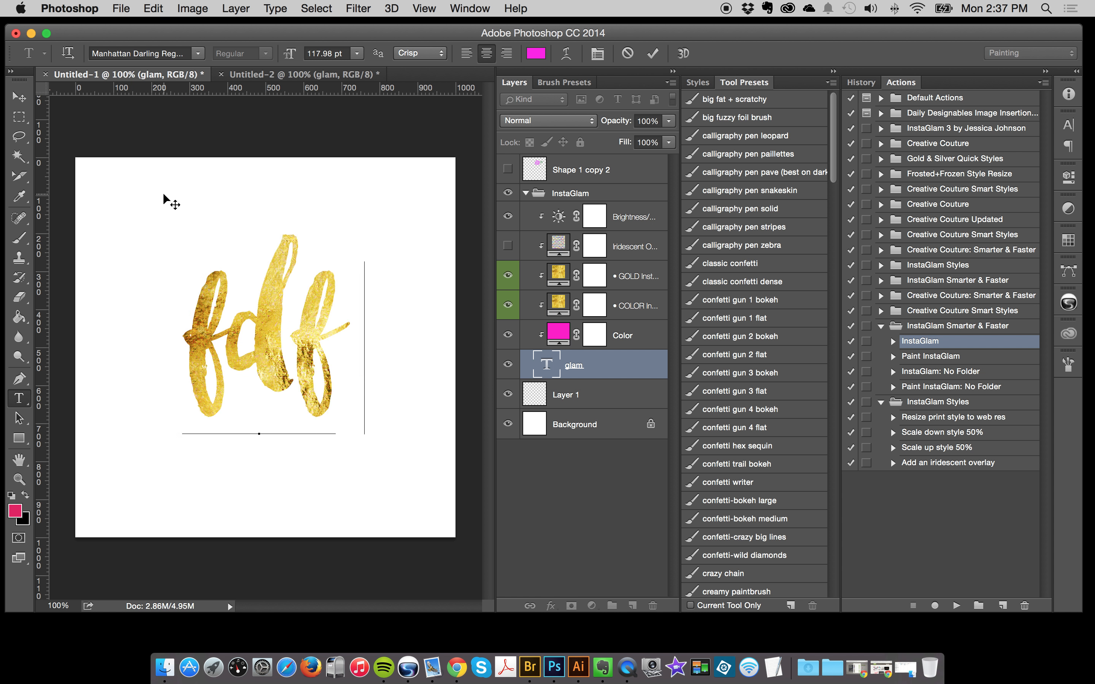
type("dsfd")
key("super+a")
type("glam")
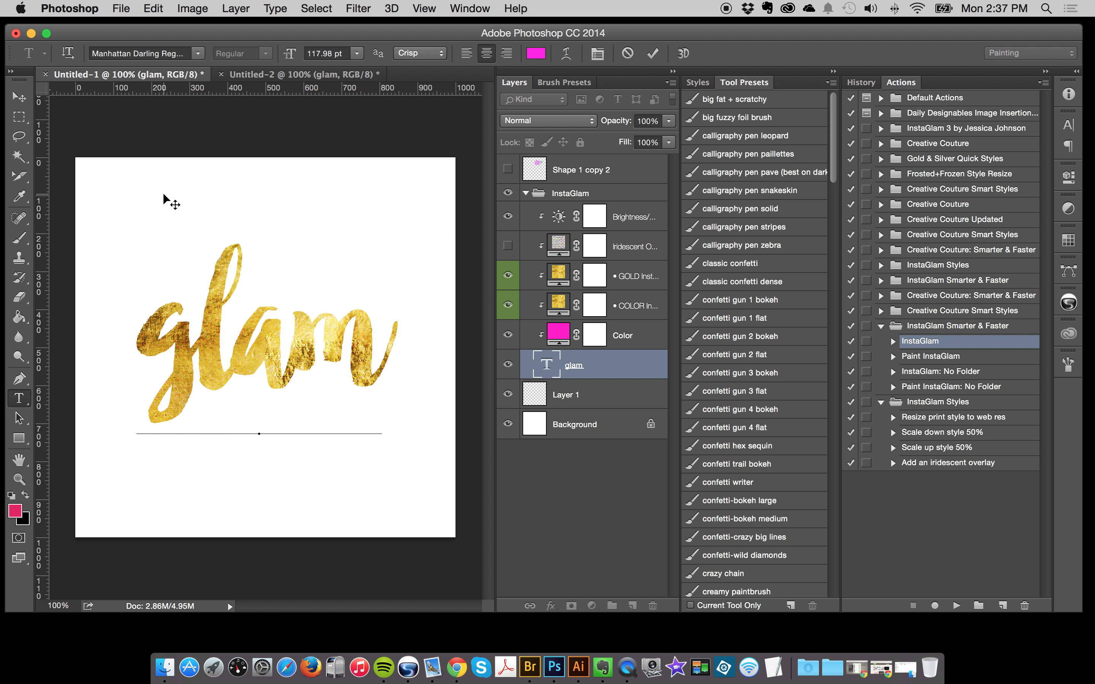
left_click(19, 96)
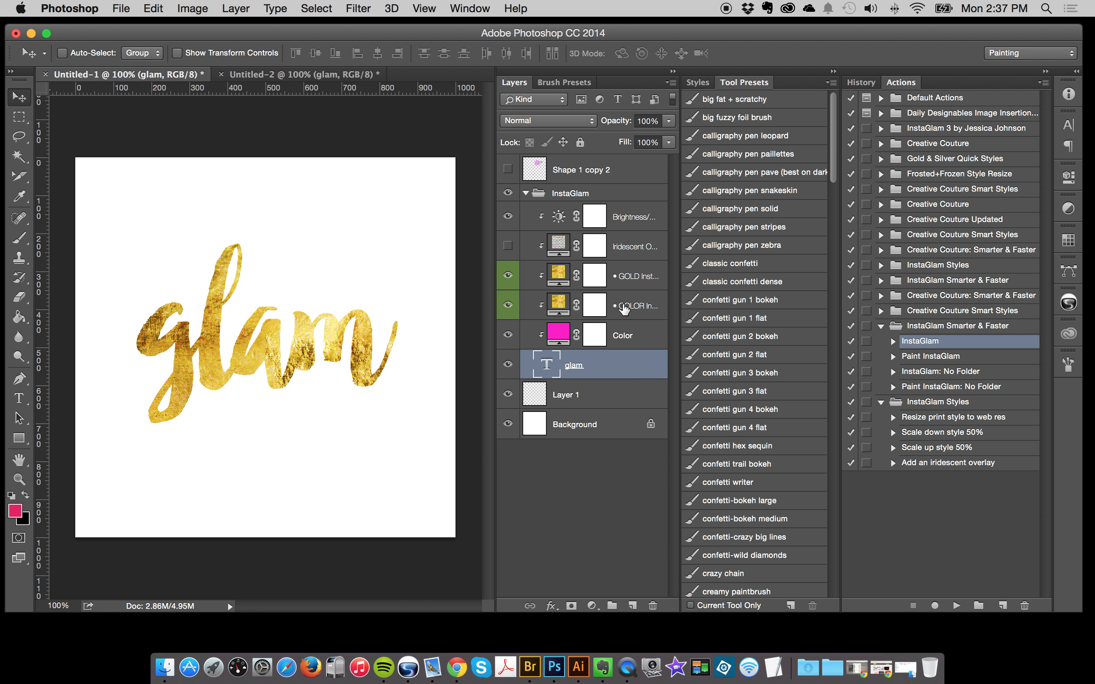
Step: Select the GOLD InstaGlam Pattern layer and widen the layer list so the full layer names are readable
left_click(638, 311)
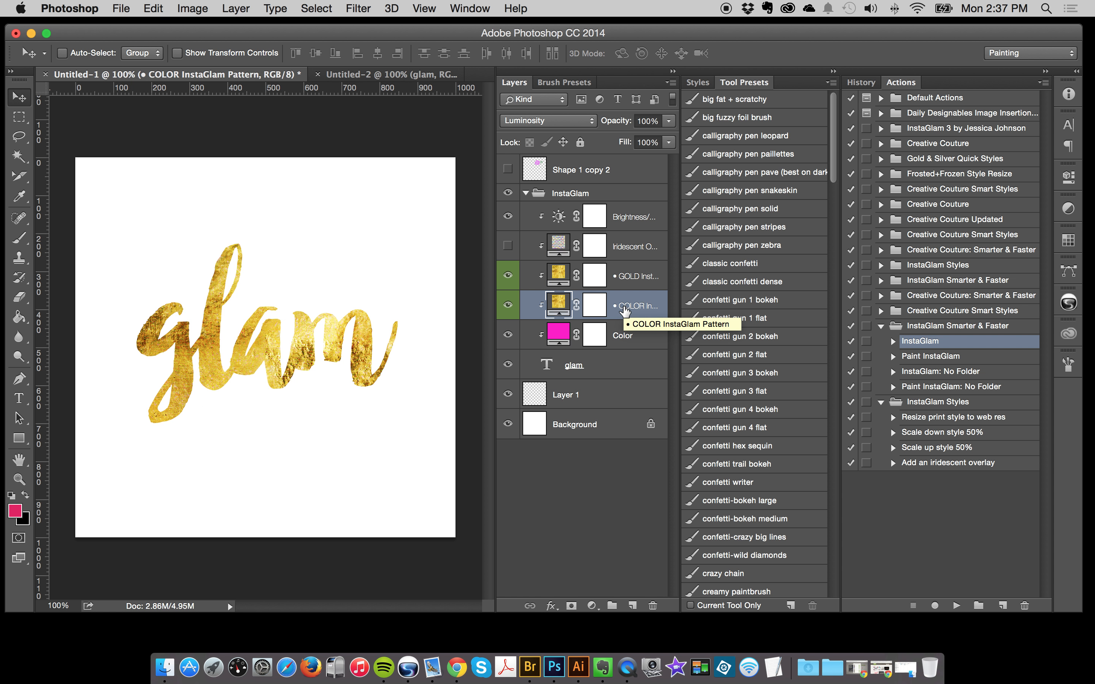
left_click(625, 276)
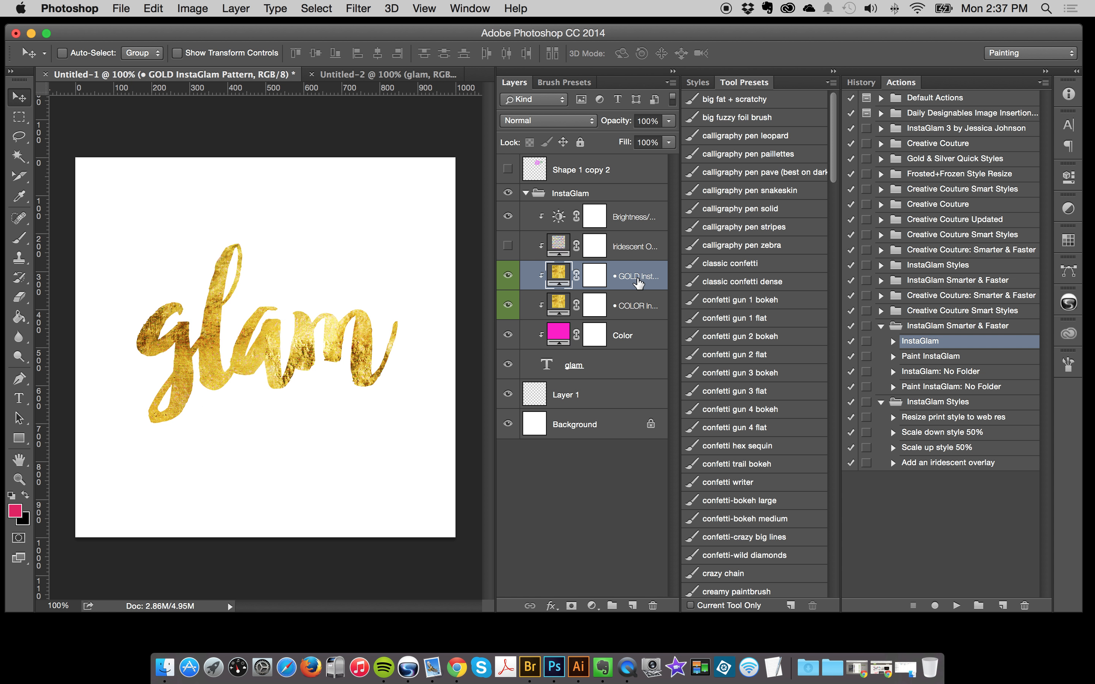
left_click_drag(495, 288, 449, 288)
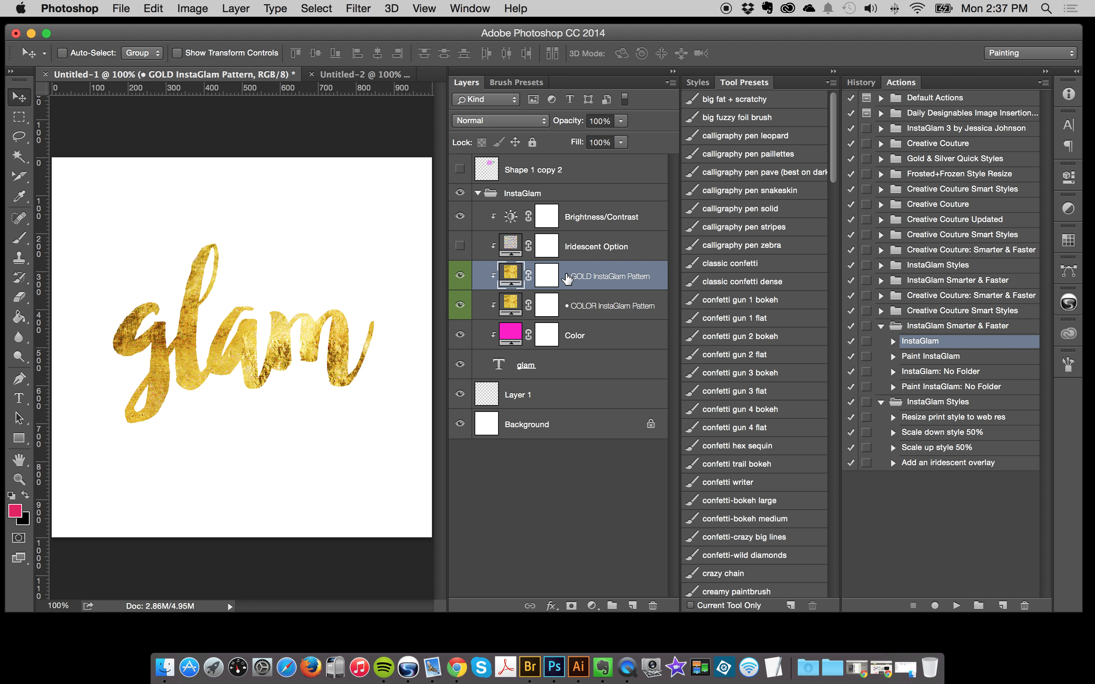
Step: Open the GOLD InstaGlam Pattern layer's pattern fill and preview gold paper 5, leopard 9, paillettes and other patterns on the text
double_click(509, 277)
left_click(694, 135)
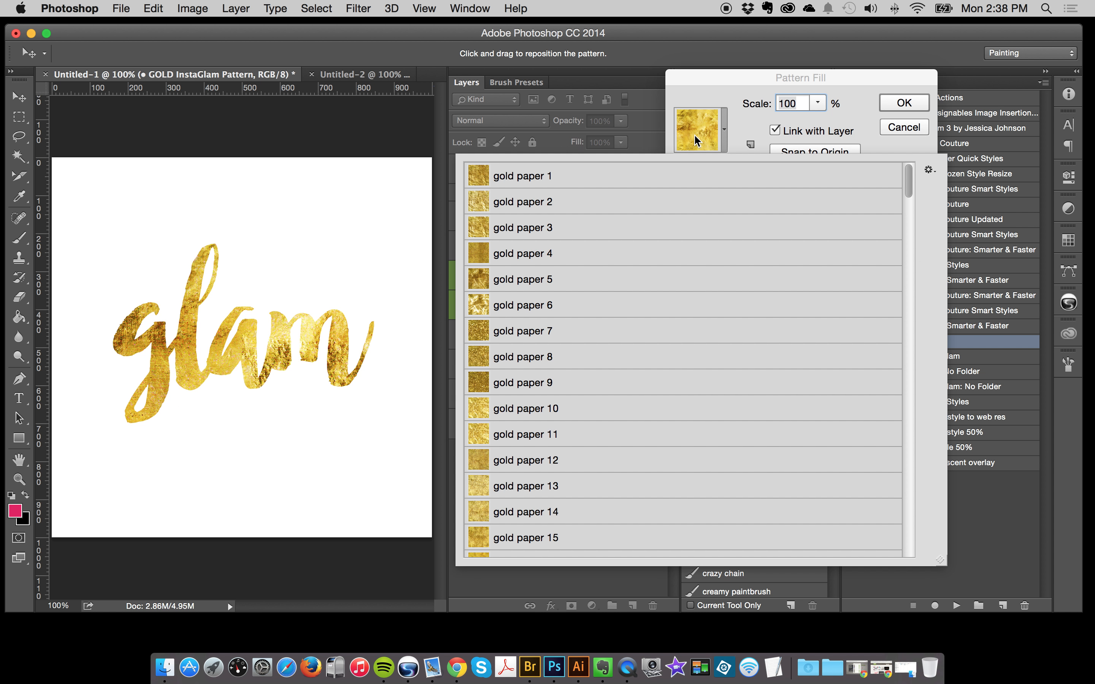
left_click(618, 210)
left_click(575, 283)
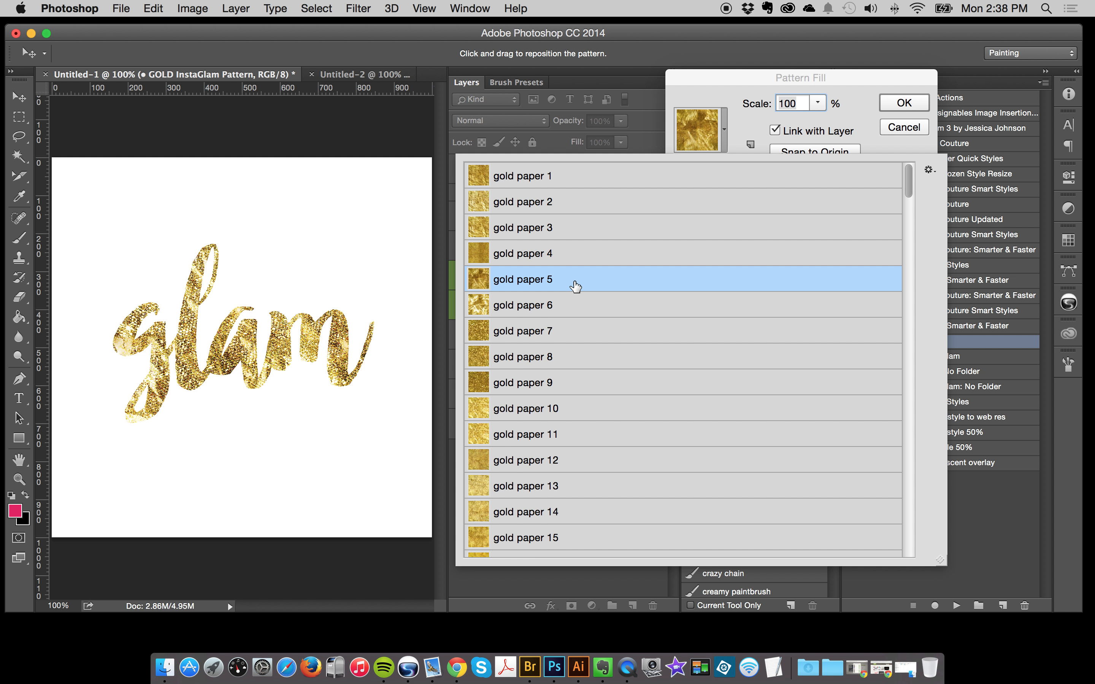
scroll(599, 372, "down", 3)
left_click(607, 328)
scroll(613, 440, "down", 5)
left_click(604, 360)
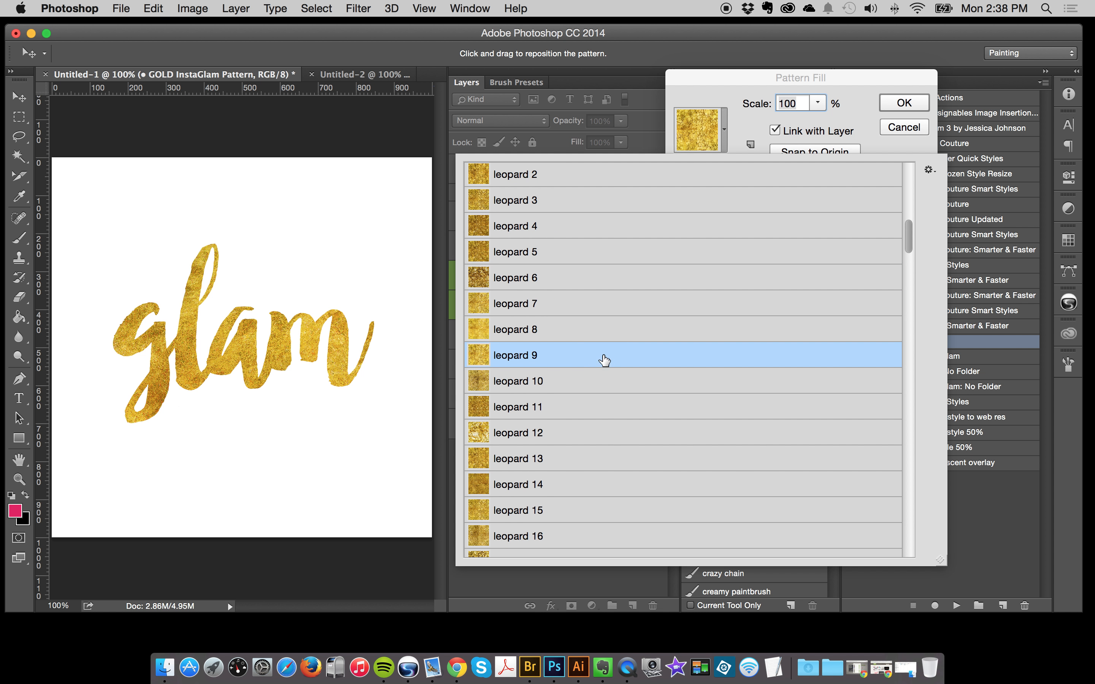
scroll(588, 462, "down", 6)
left_click(606, 364)
left_click(594, 464)
scroll(609, 468, "down", 8)
left_click(635, 413)
scroll(640, 452, "down", 6)
left_click(639, 449)
scroll(652, 453, "down", 6)
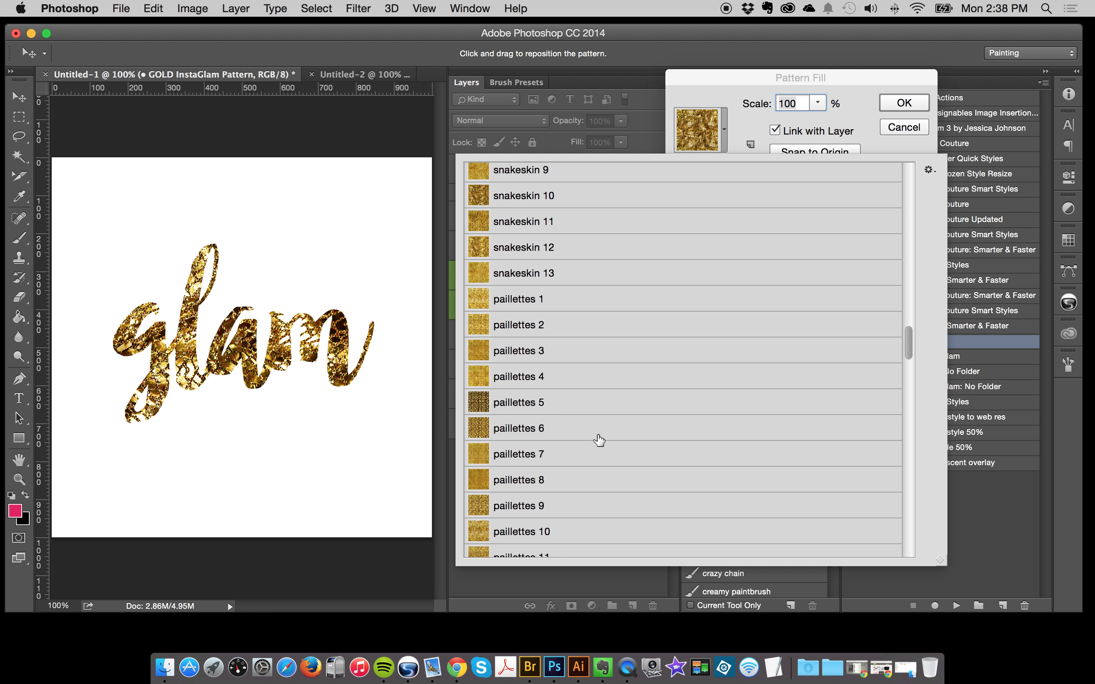
left_click(611, 410)
left_click(602, 355)
scroll(643, 421, "up", 20)
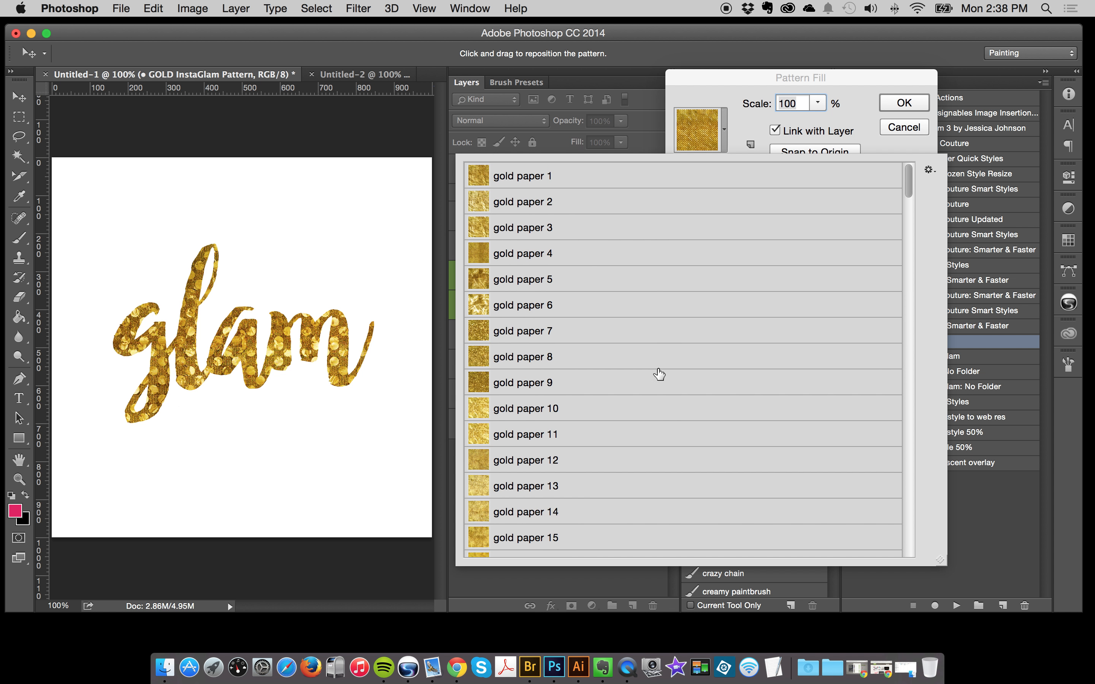
Step: Apply a glittery gold paper pattern from the start of the list to the GOLD InstaGlam Pattern fill
left_click(540, 186)
left_click(916, 104)
left_click(904, 103)
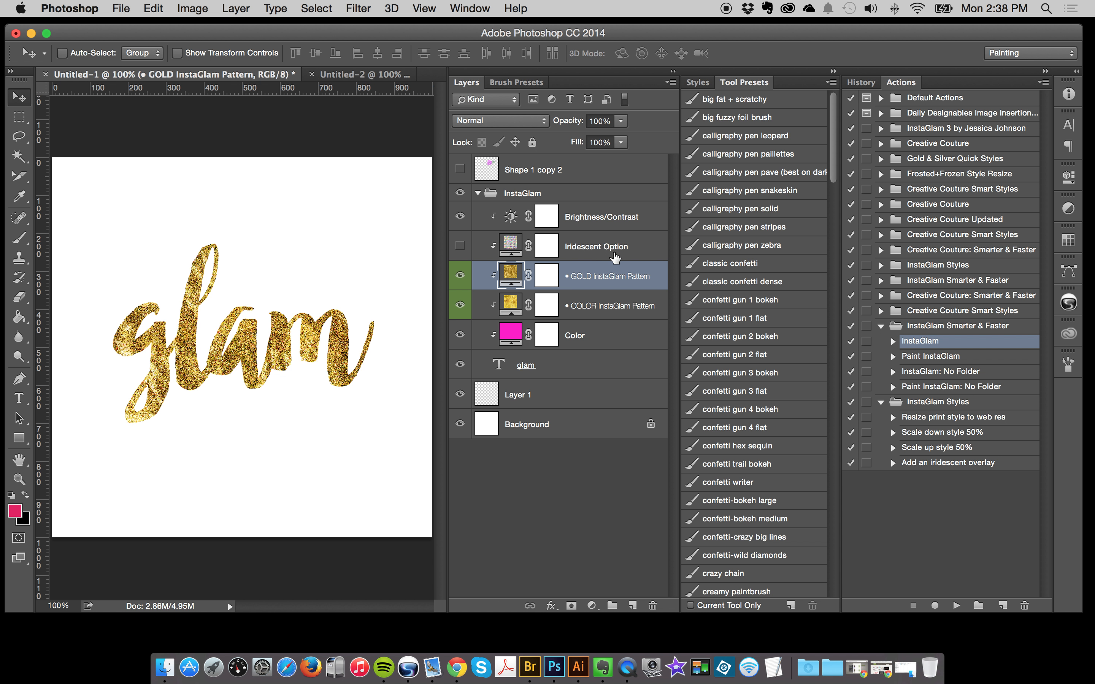
Step: Hide the GOLD InstaGlam Pattern layer and select the COLOR InstaGlam Pattern layer
left_click(460, 276)
left_click(593, 317)
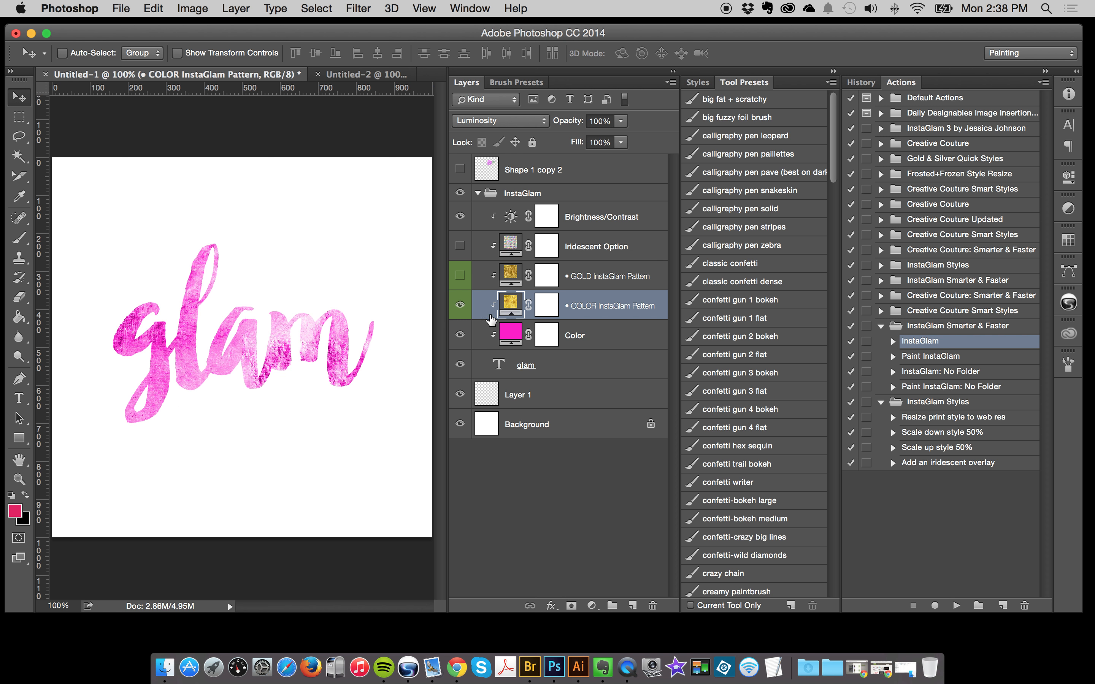
left_click(587, 349)
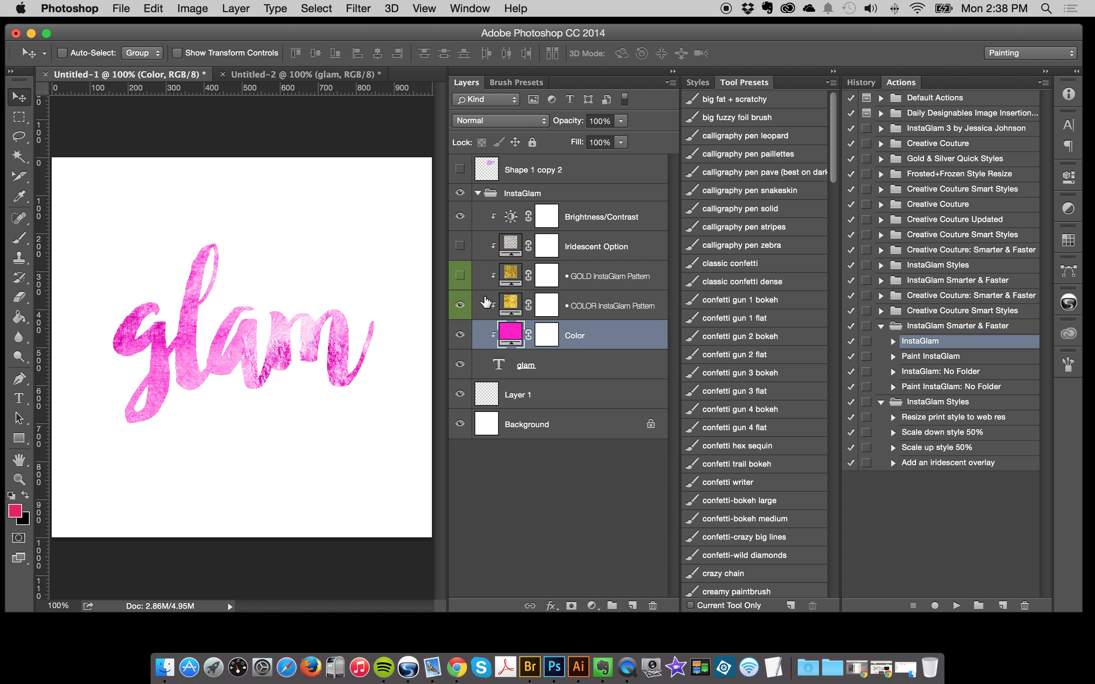
left_click(606, 306)
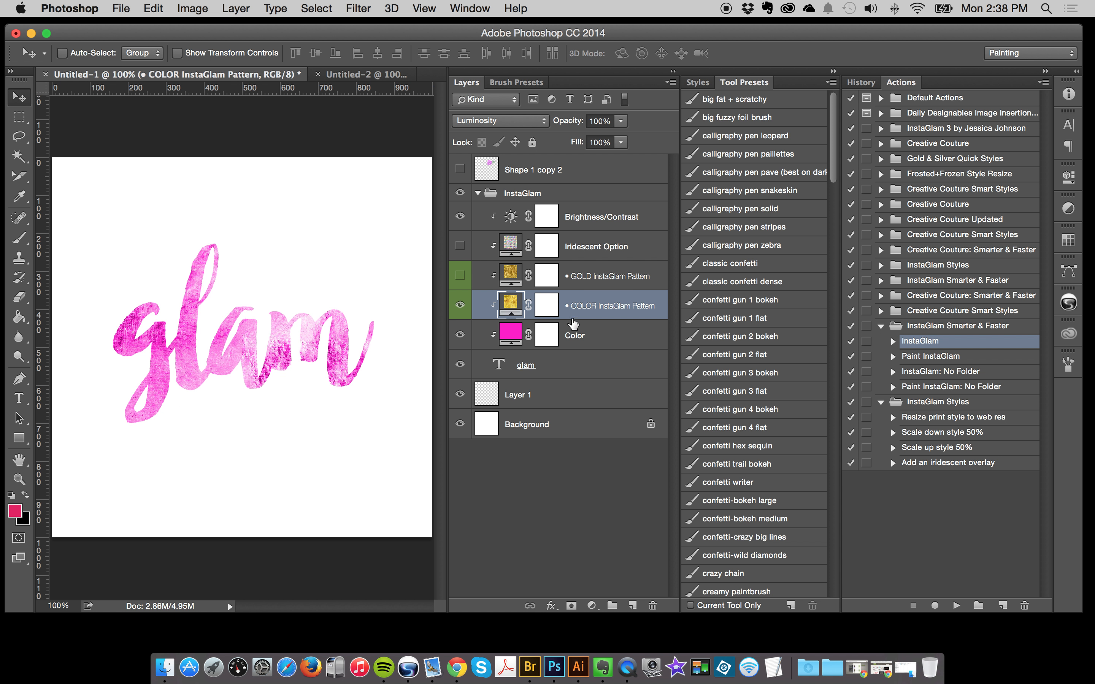
Step: Open the COLOR InstaGlam Pattern layer's pattern fill and preview several patterns from the list on the pink text
double_click(510, 303)
left_click(693, 138)
left_click(647, 304)
left_click(642, 255)
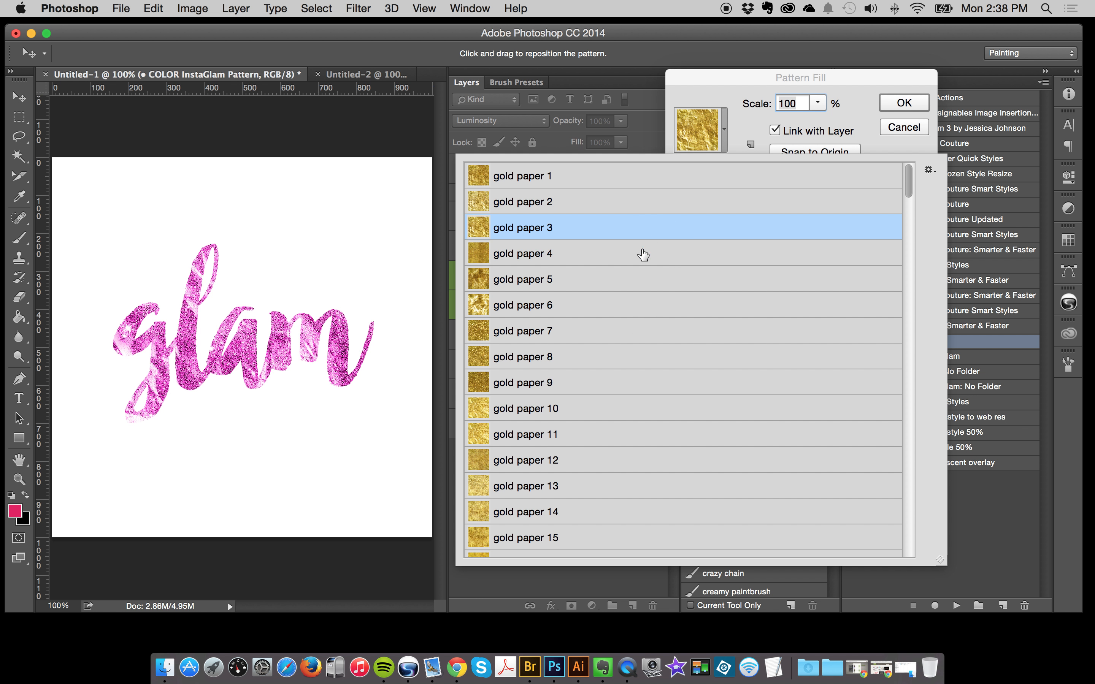
scroll(629, 382, "down", 10)
scroll(629, 382, "down", 5)
left_click(629, 382)
left_click(633, 297)
scroll(630, 464, "down", 10)
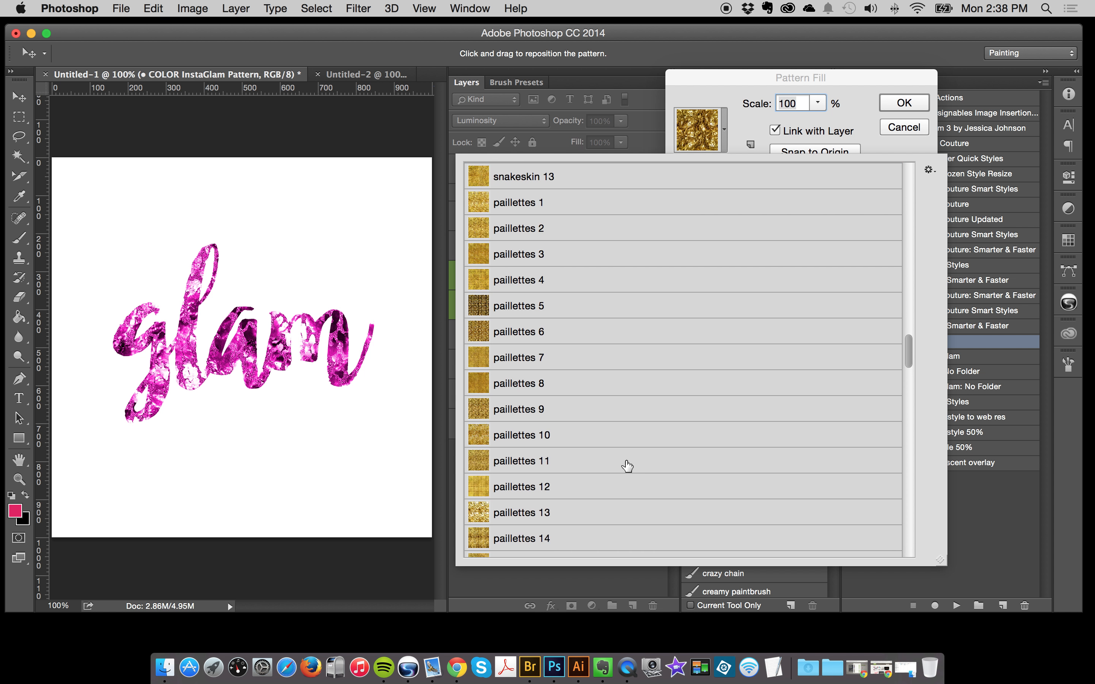
left_click(633, 448)
scroll(643, 404, "up", 15)
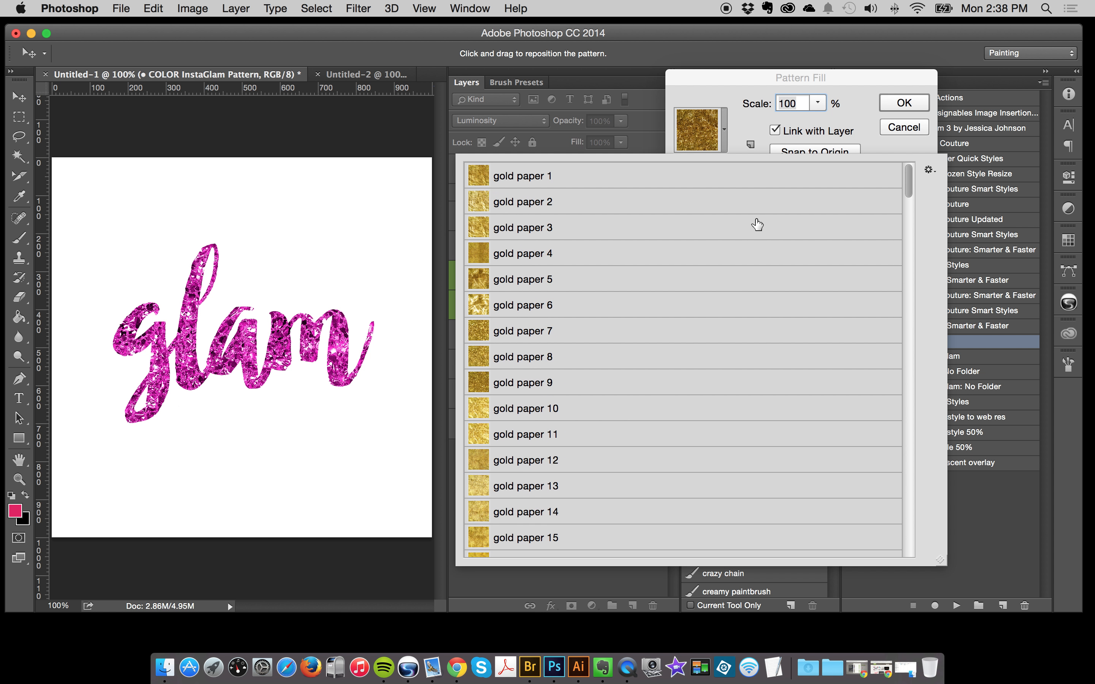
Step: Compare a few gold paper patterns and apply gold paper 9 to the COLOR InstaGlam Pattern fill
left_click(528, 230)
left_click(548, 279)
left_click(546, 176)
left_click(548, 384)
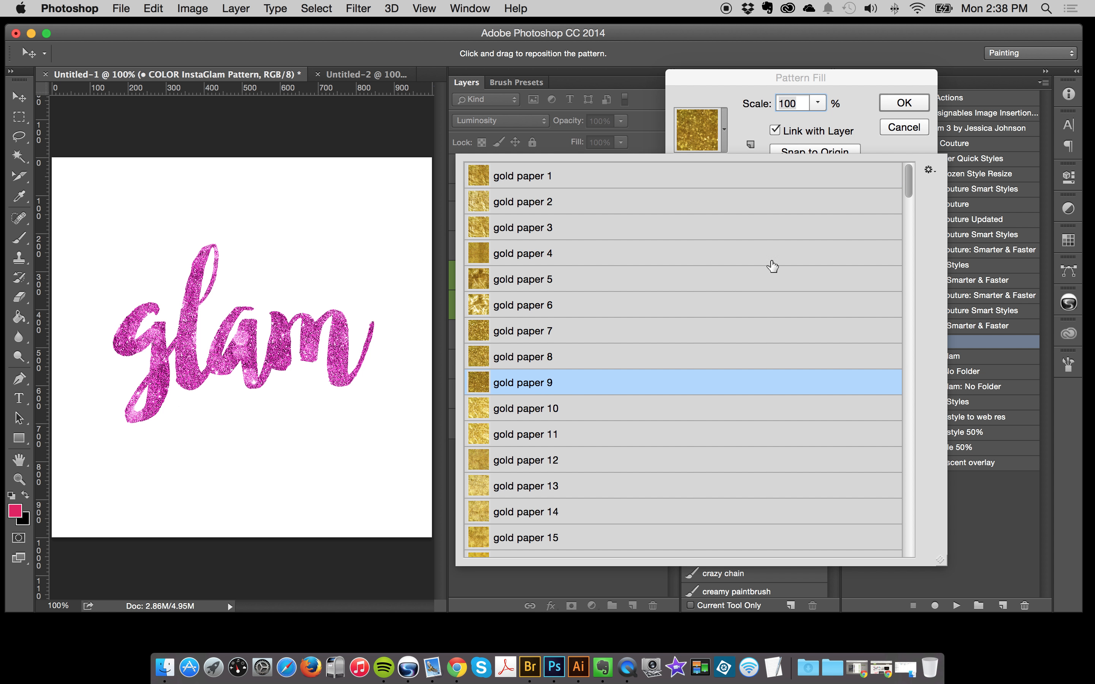
left_click(904, 103)
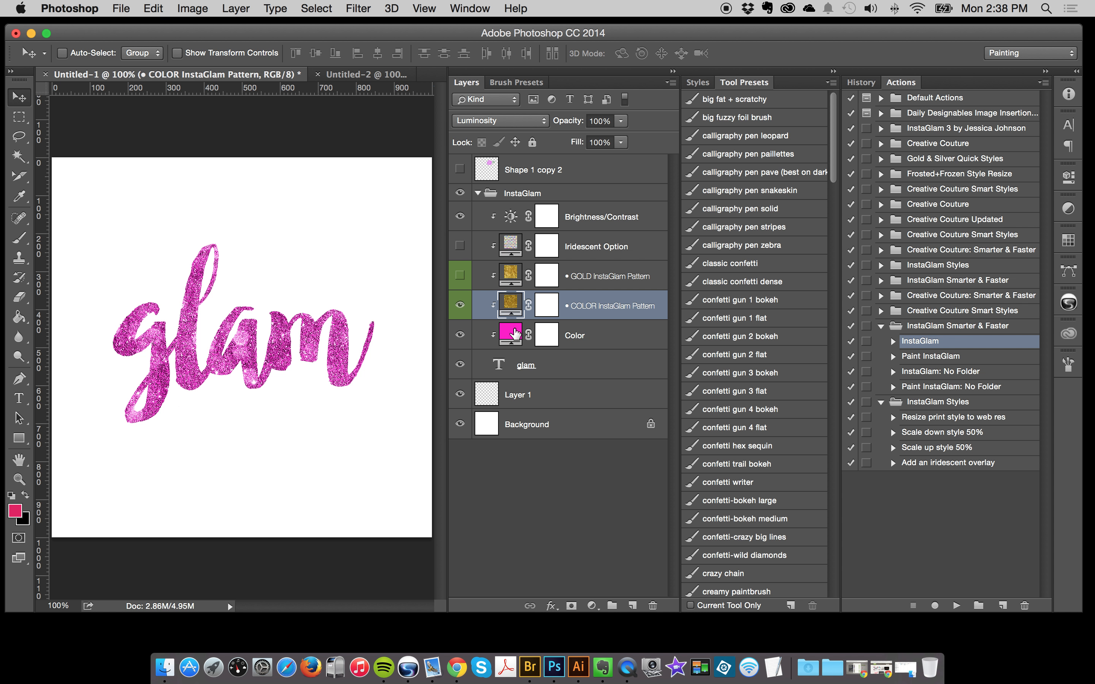
Step: Change the Color fill layer beneath the patterns to blue, hex 0935c4
left_click(607, 341)
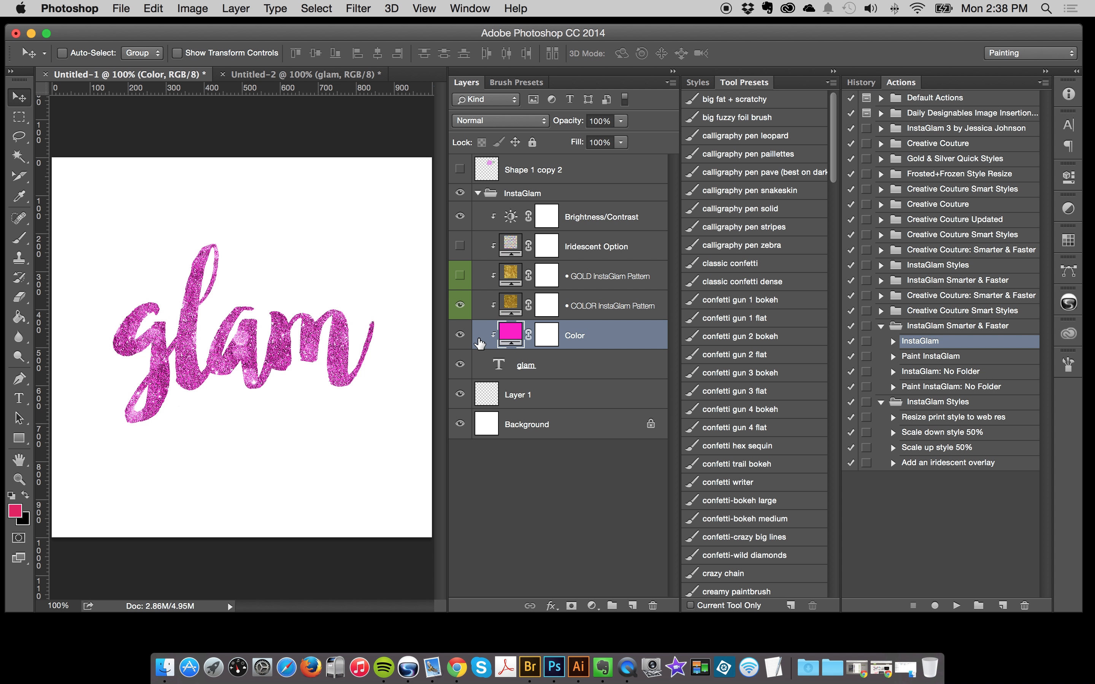
double_click(510, 335)
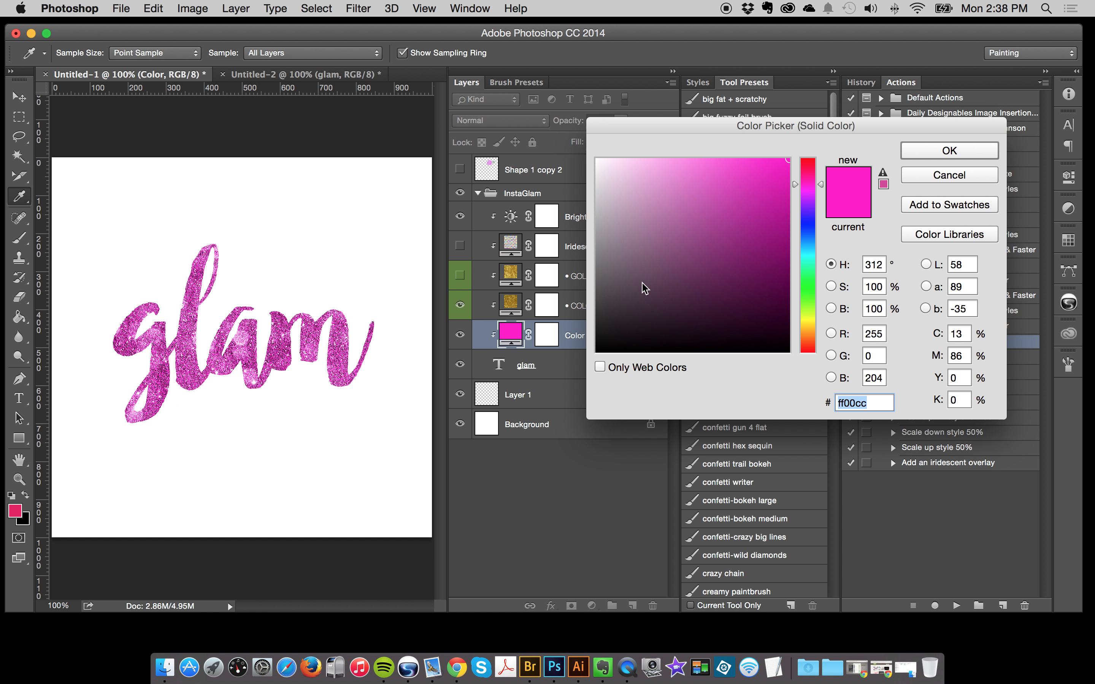
left_click(807, 230)
left_click(780, 204)
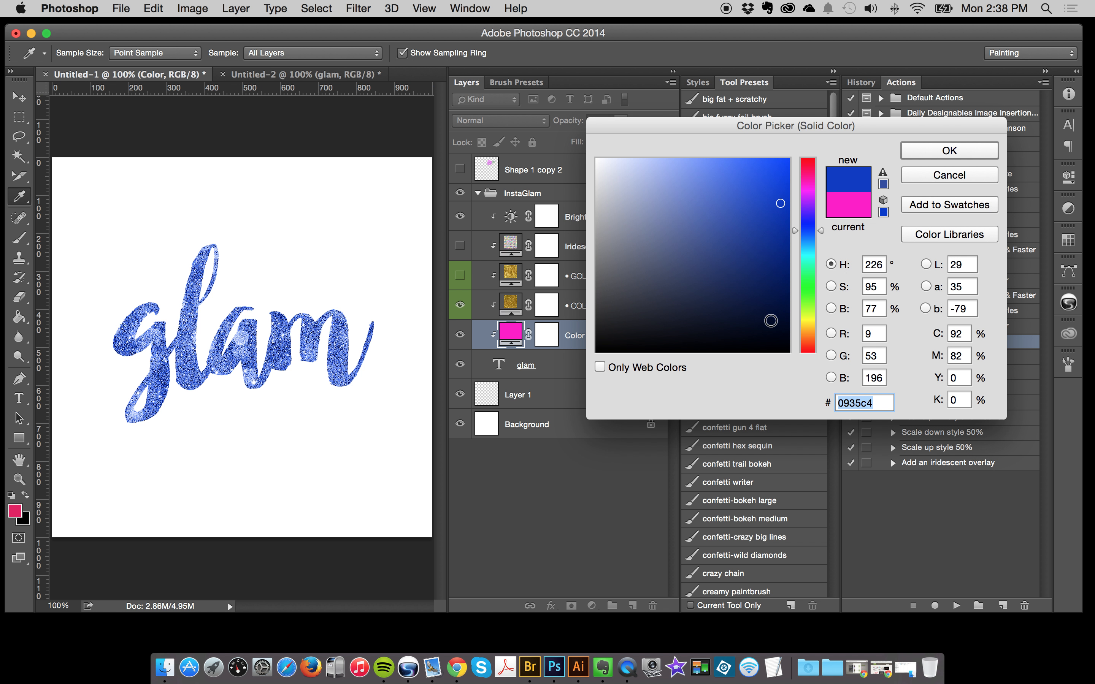
left_click(933, 155)
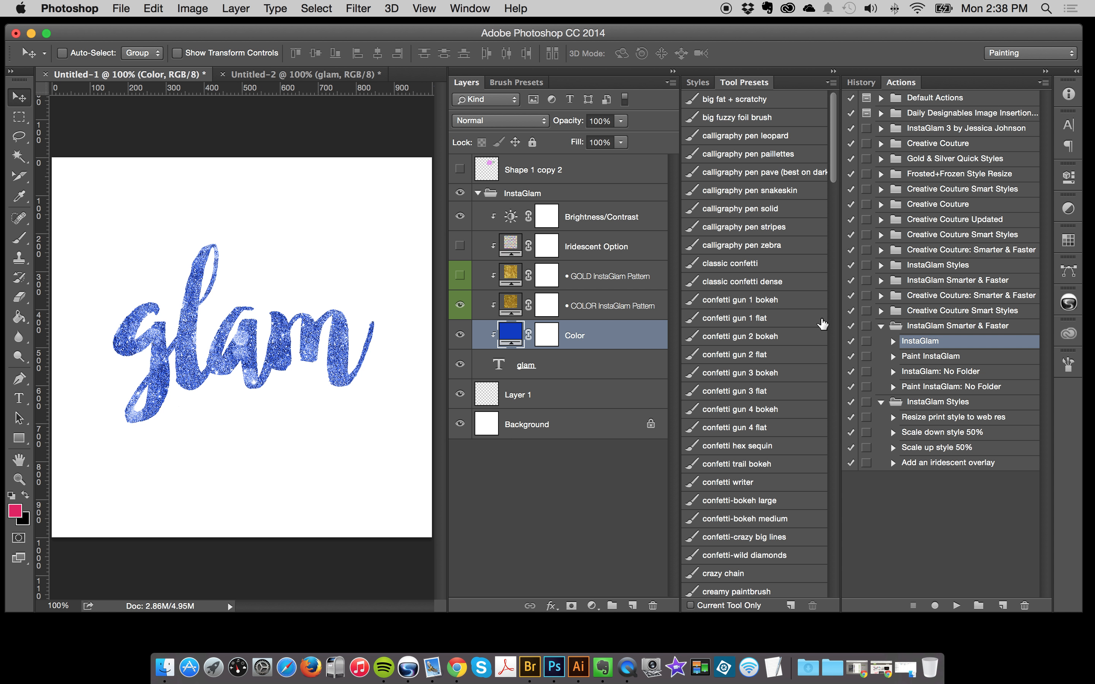
Step: Hide the Color fill layer to view the text's own pink under the pattern, and show it again
left_click(459, 334)
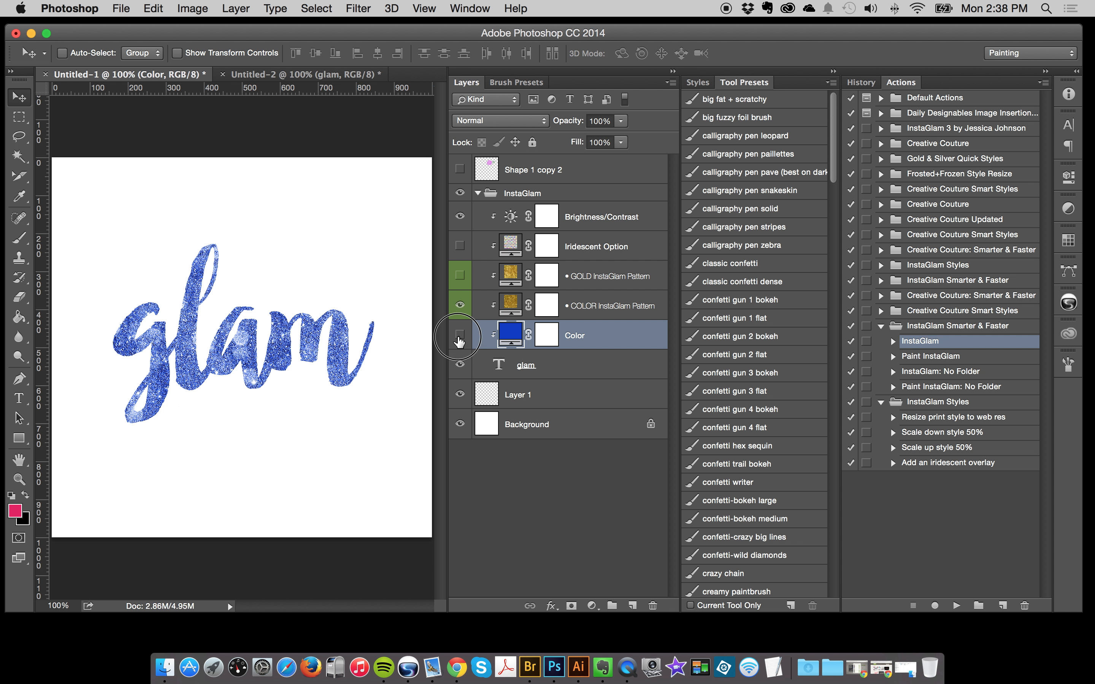
left_click(540, 369)
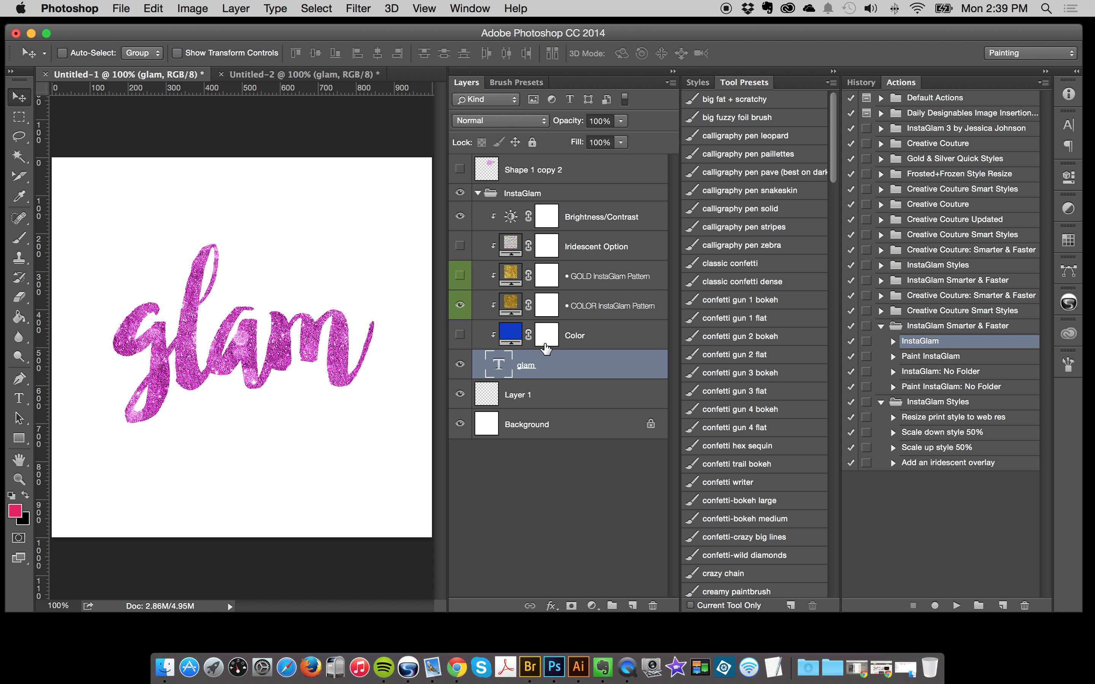
left_click(460, 335)
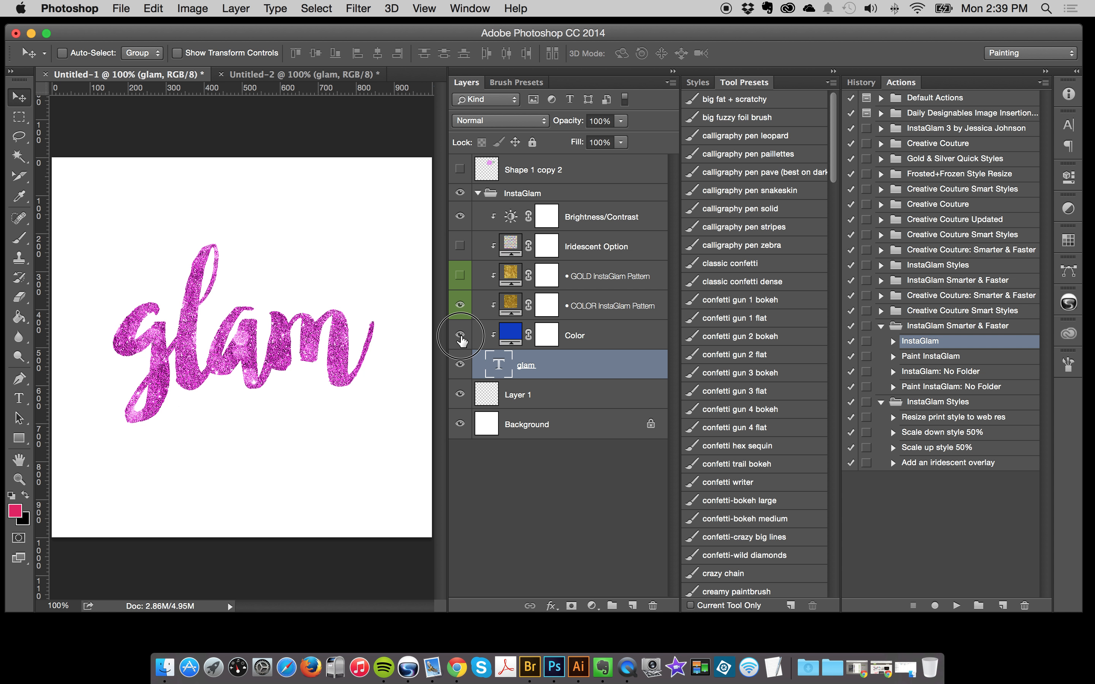
Step: Change the Color fill layer beneath the patterns to black
left_click(510, 335)
double_click(510, 335)
left_click_drag(724, 316, 854, 367)
left_click(940, 153)
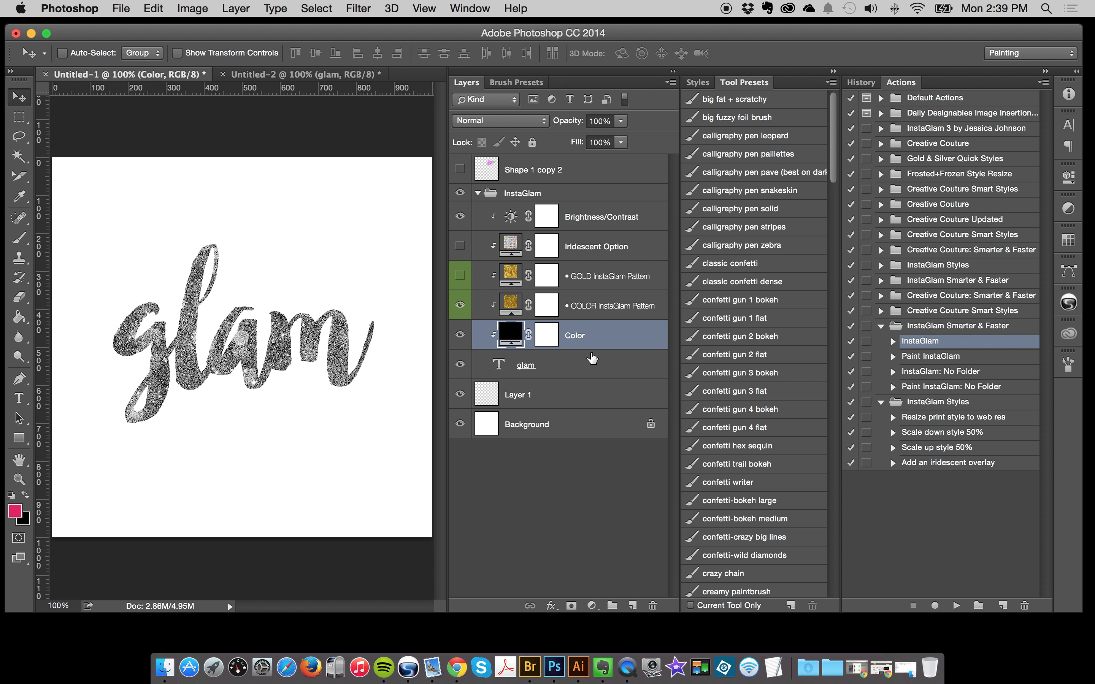
Step: Change the COLOR InstaGlam Pattern layer's pattern fill to leopard 1
double_click(512, 308)
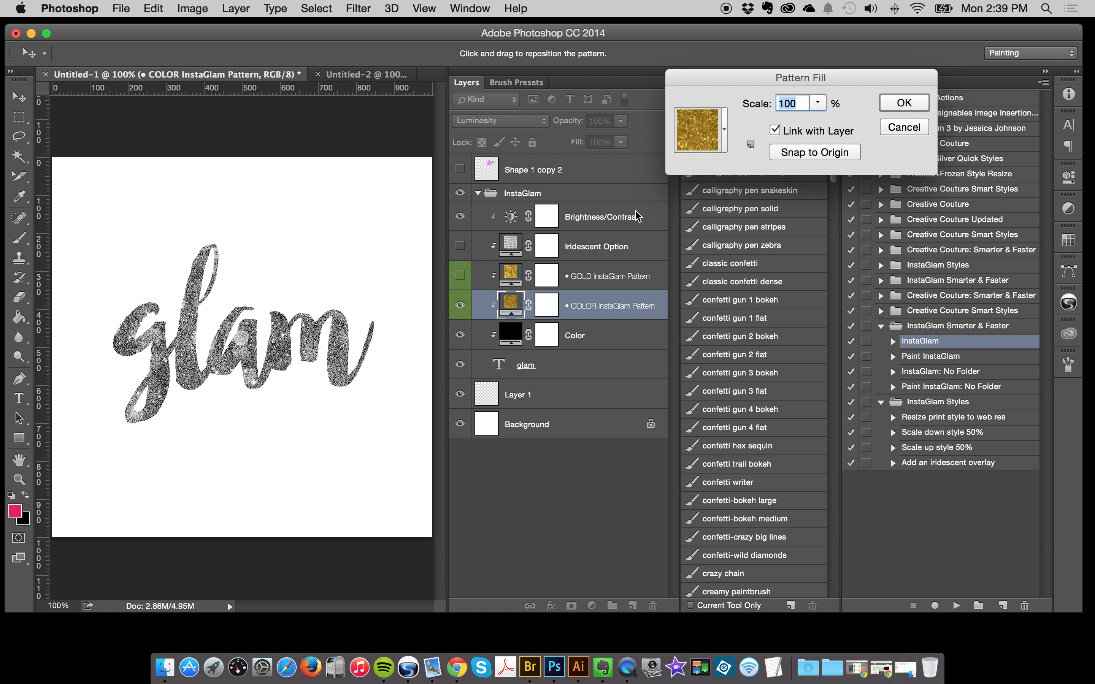
left_click(712, 133)
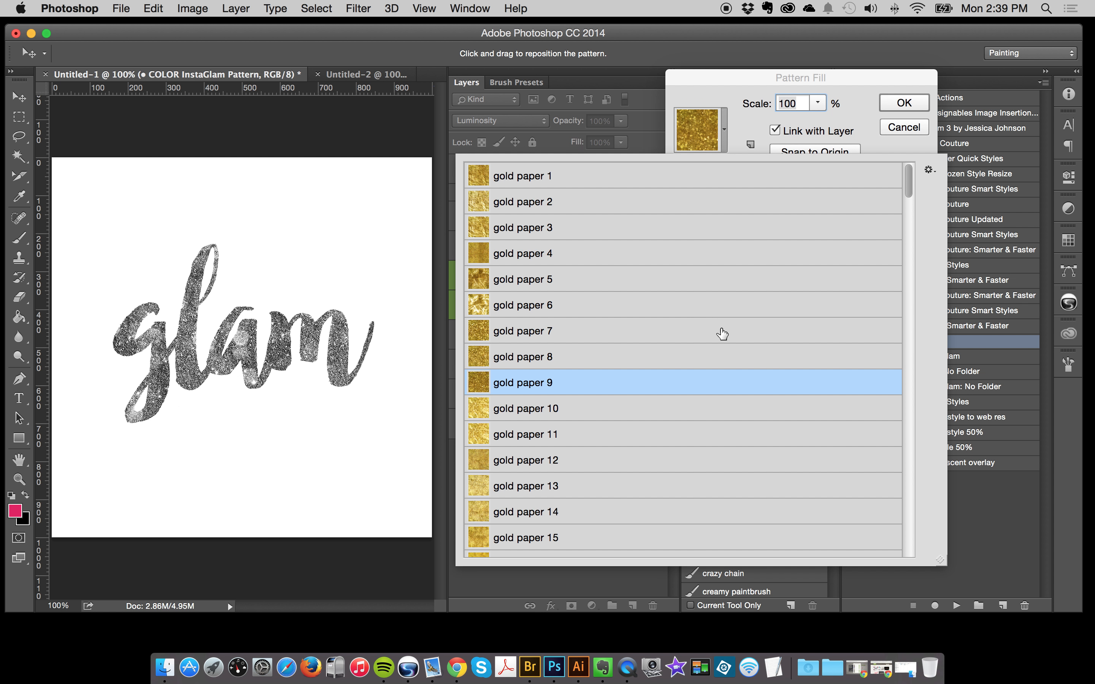
scroll(723, 334, "down", 15)
scroll(723, 334, "up", 8)
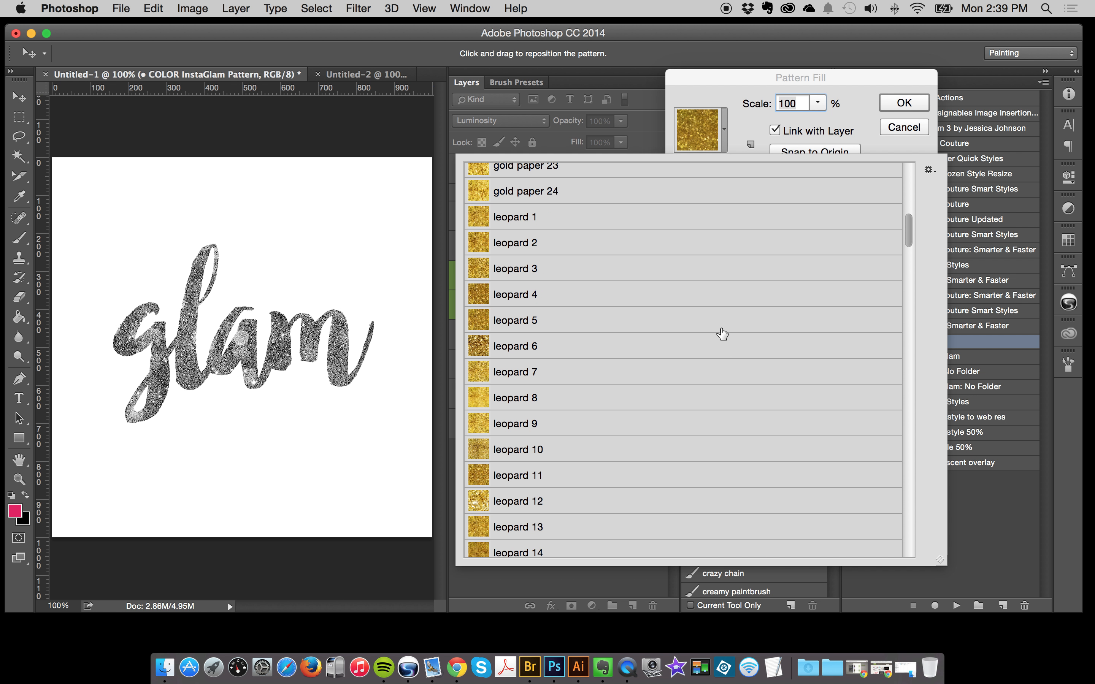
left_click(552, 221)
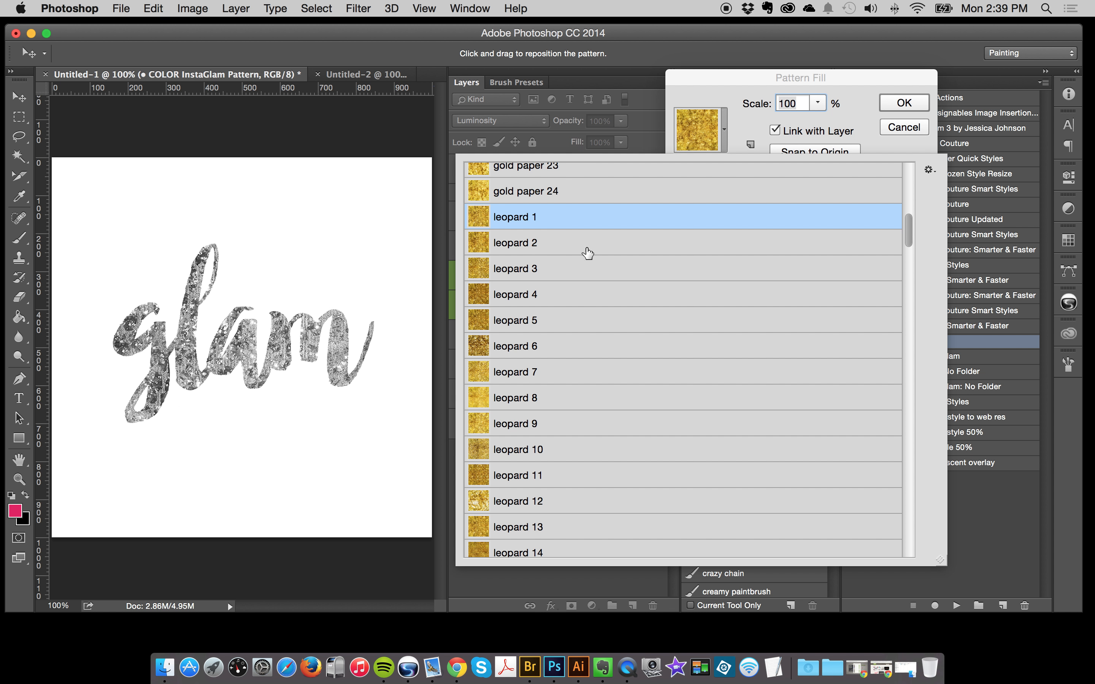
left_click(900, 105)
left_click(900, 104)
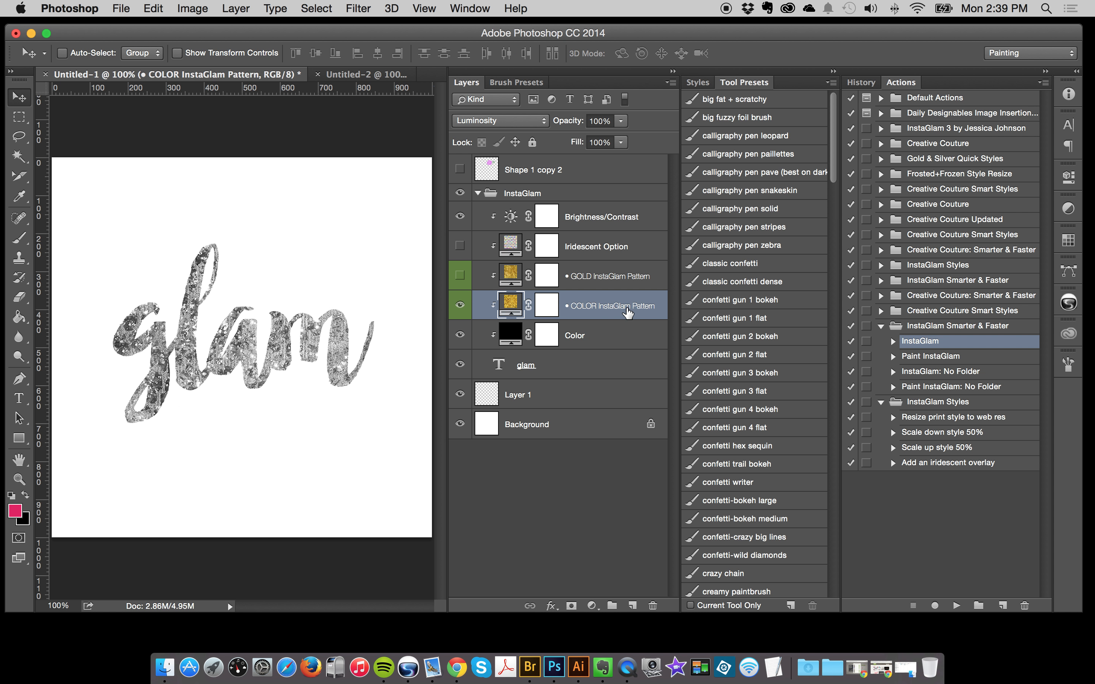
Step: Turn on the Iridescent Option layer and inspect its effect on the glam text up close
left_click(586, 337)
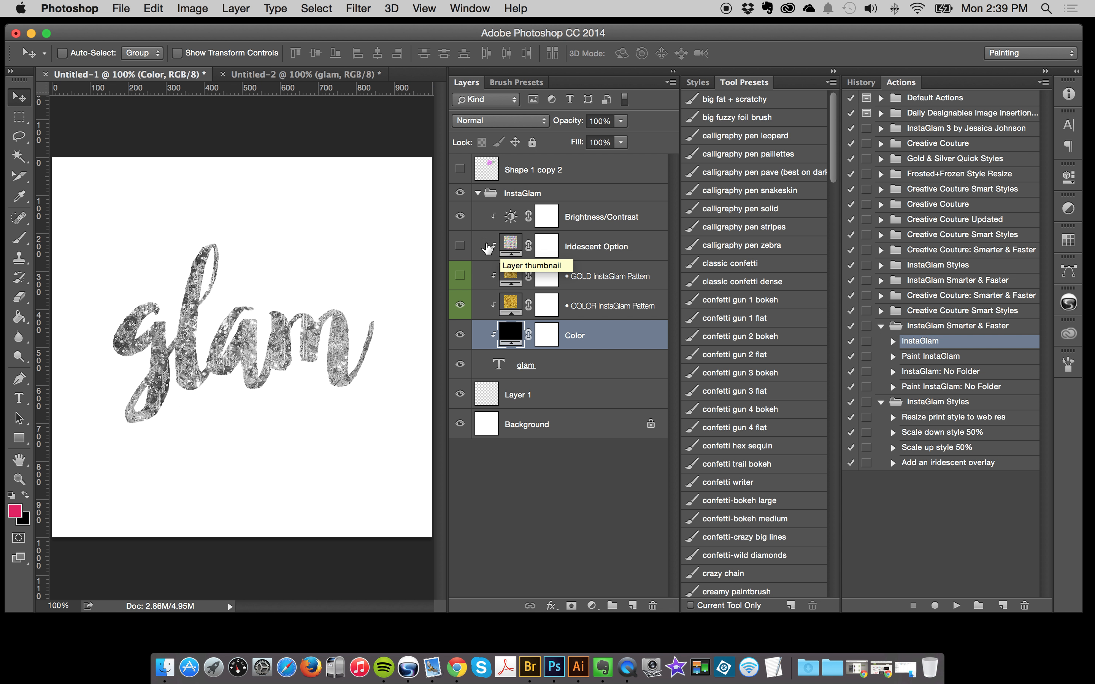
left_click(460, 246)
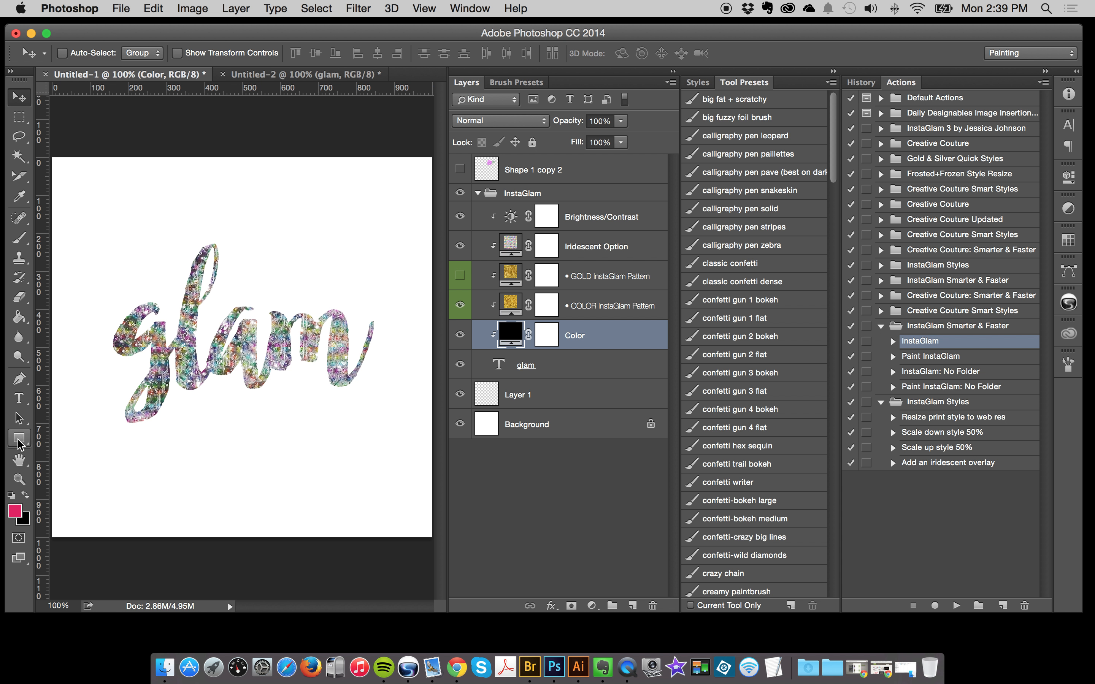
left_click(19, 479)
left_click(215, 384)
scroll(215, 385, "up", 2)
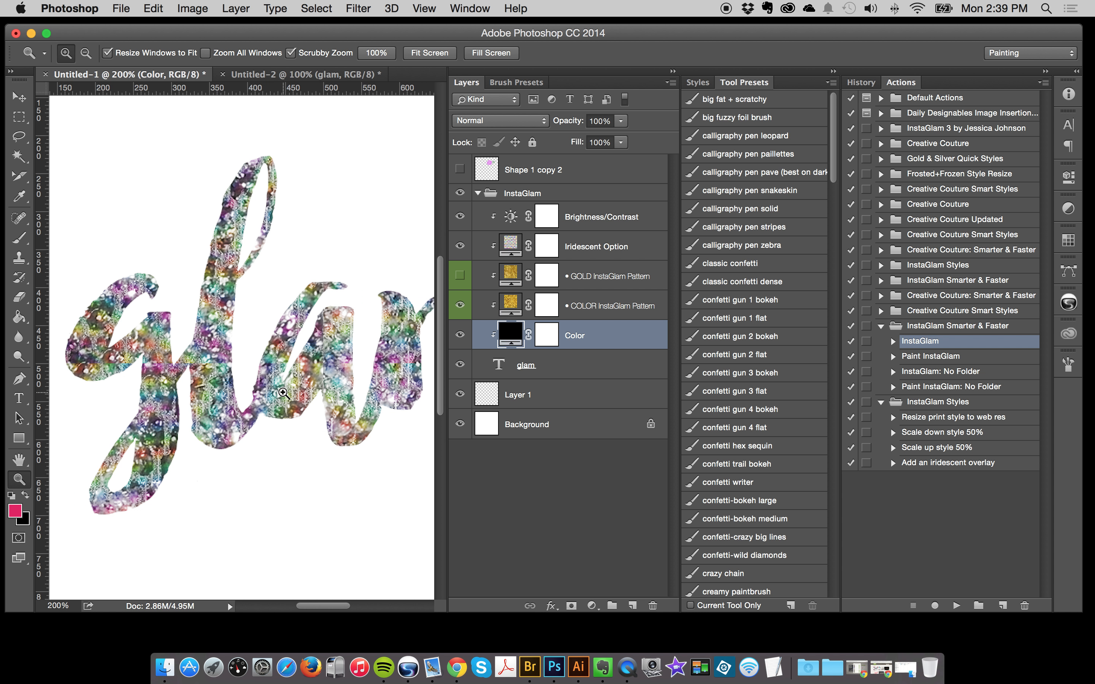
scroll(283, 392, "right", 1)
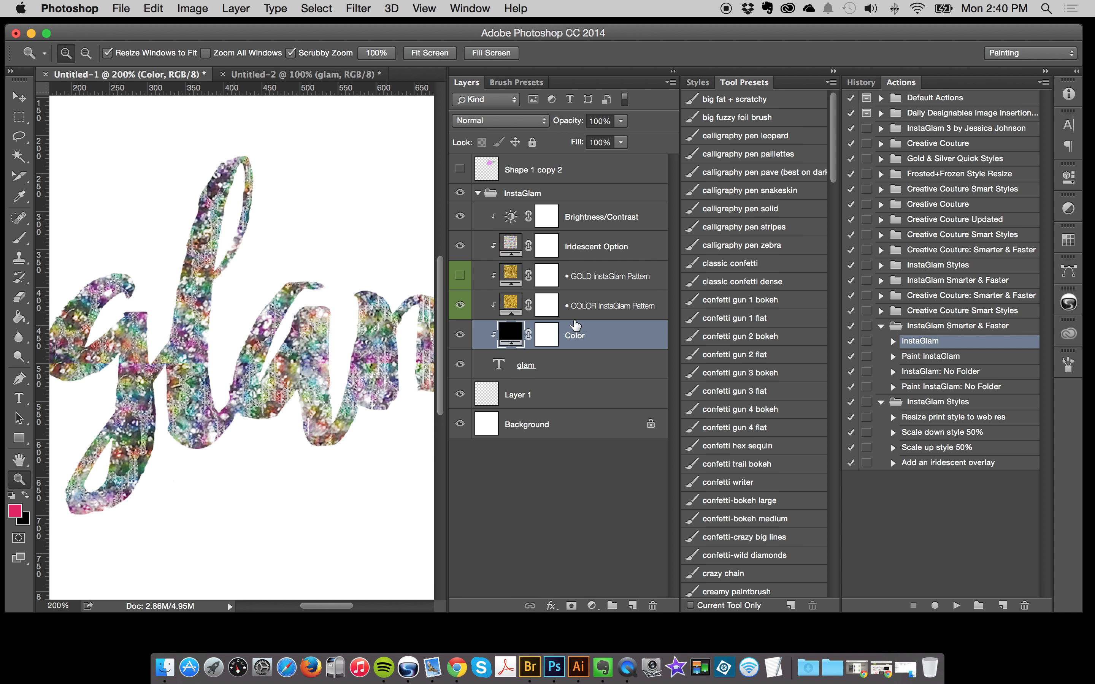
Step: Compare several iridescent overlay patterns in the Iridescent Option layer's fill and choose iridescent overlay 11
left_click(616, 247)
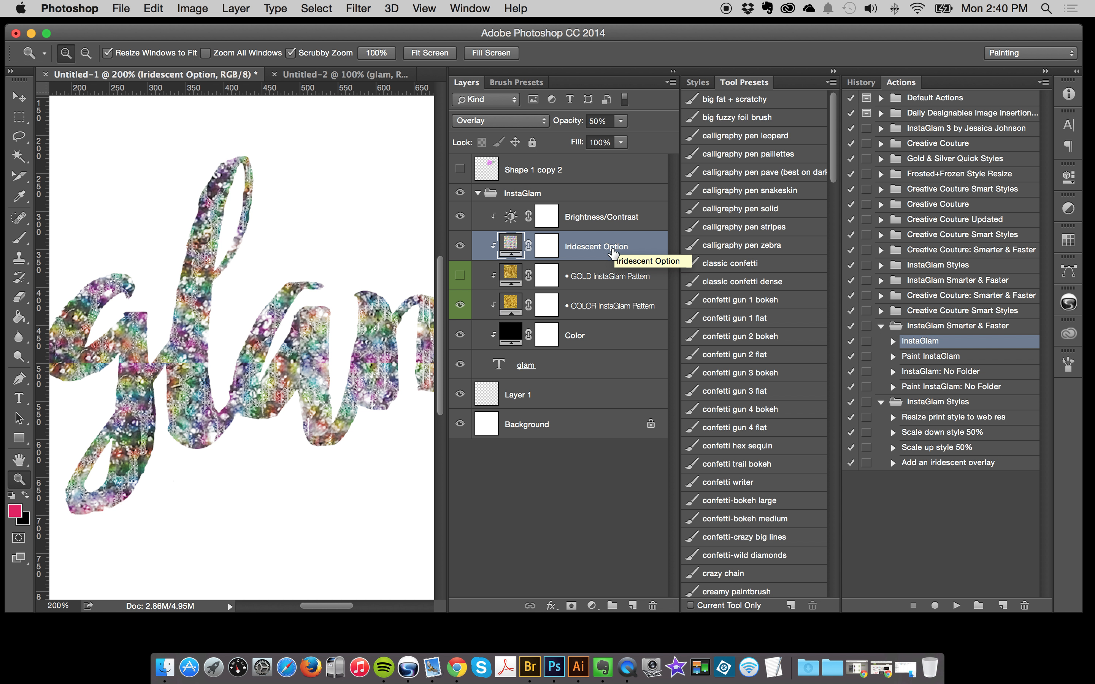
double_click(513, 247)
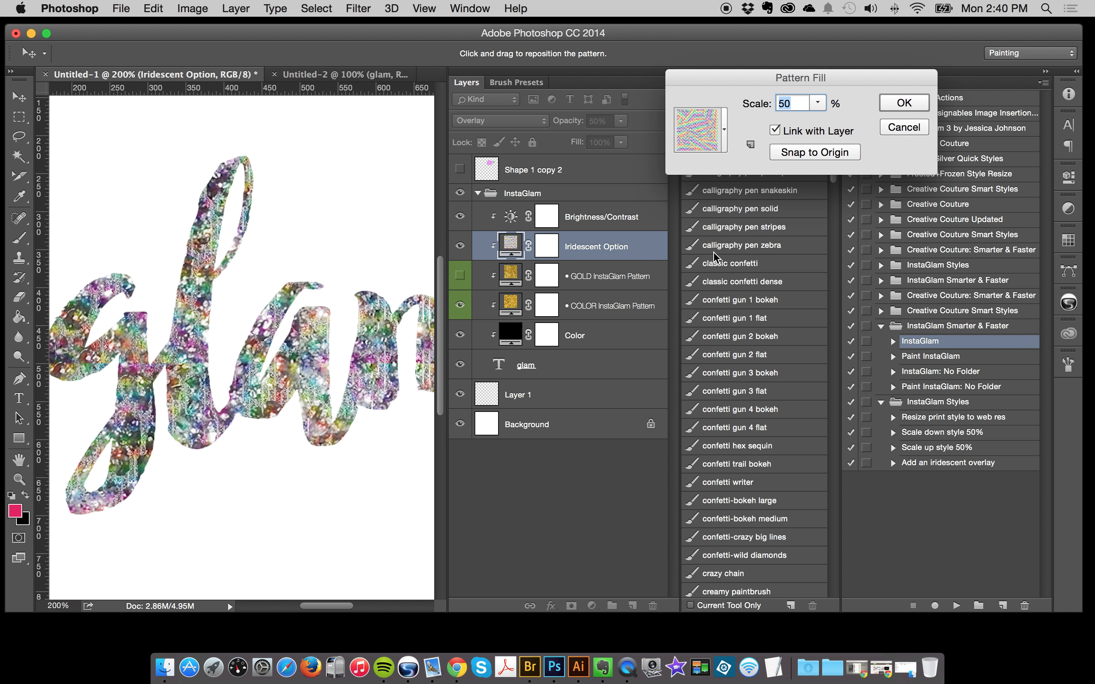
left_click(709, 147)
scroll(663, 389, "down", 15)
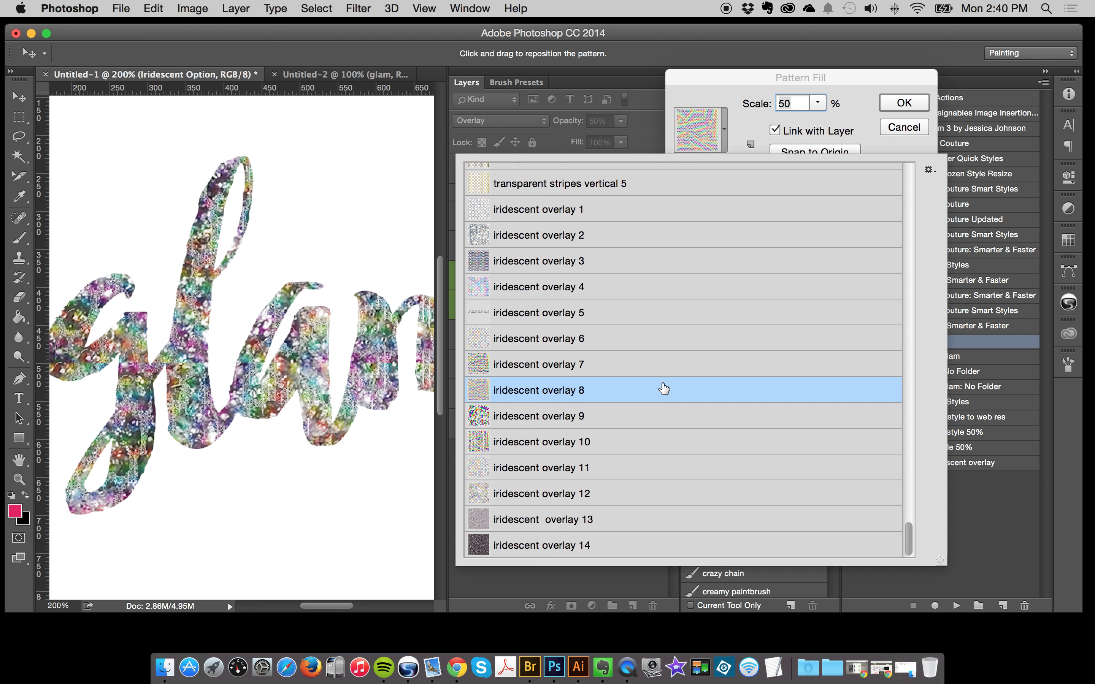
left_click(564, 217)
left_click(562, 235)
left_click(557, 287)
left_click(561, 313)
left_click(540, 364)
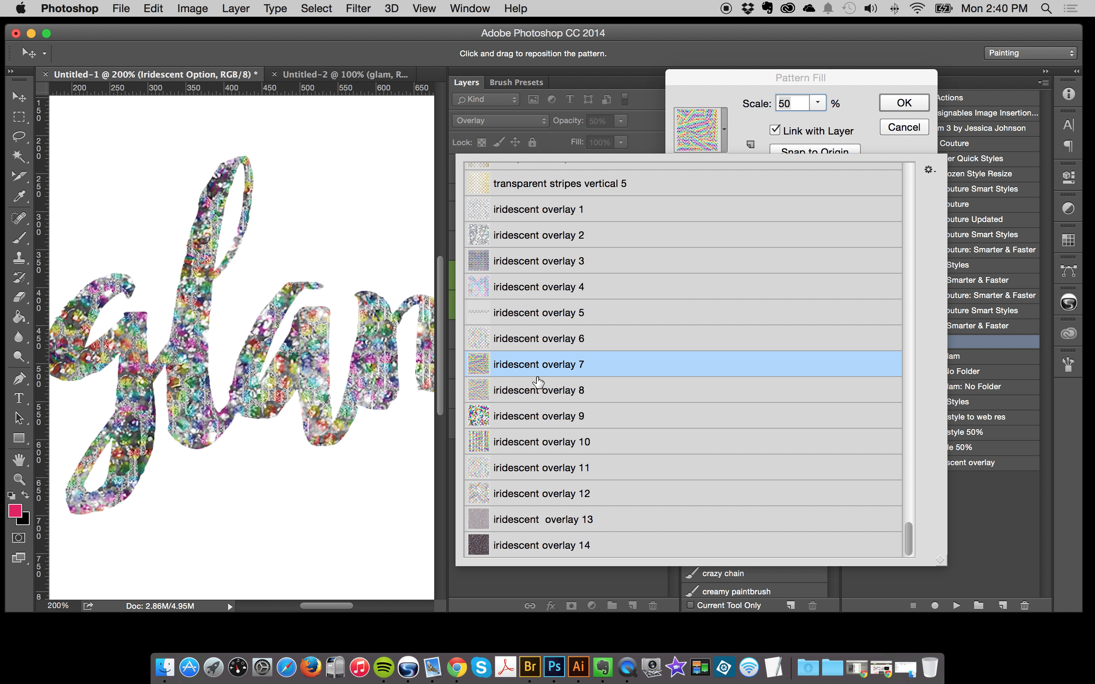
left_click(548, 441)
left_click(554, 472)
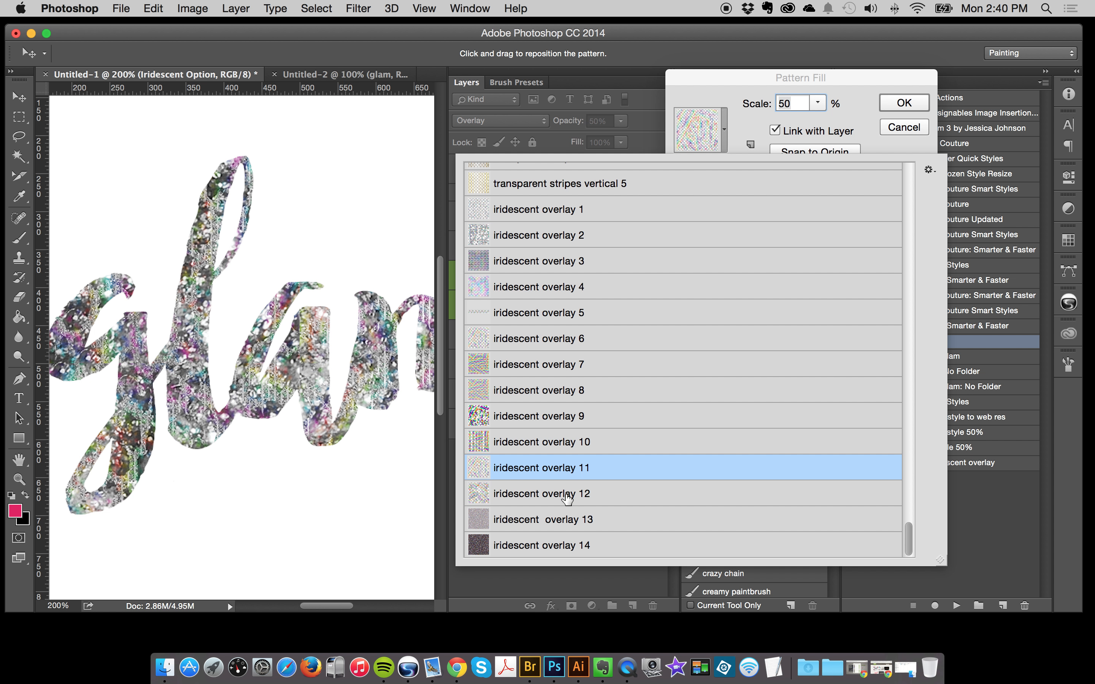
left_click(687, 140)
left_click(687, 140)
left_click(689, 134)
Step: Try the iridescent pattern at 100% scale and apply the fill at 50% scale
double_click(795, 103)
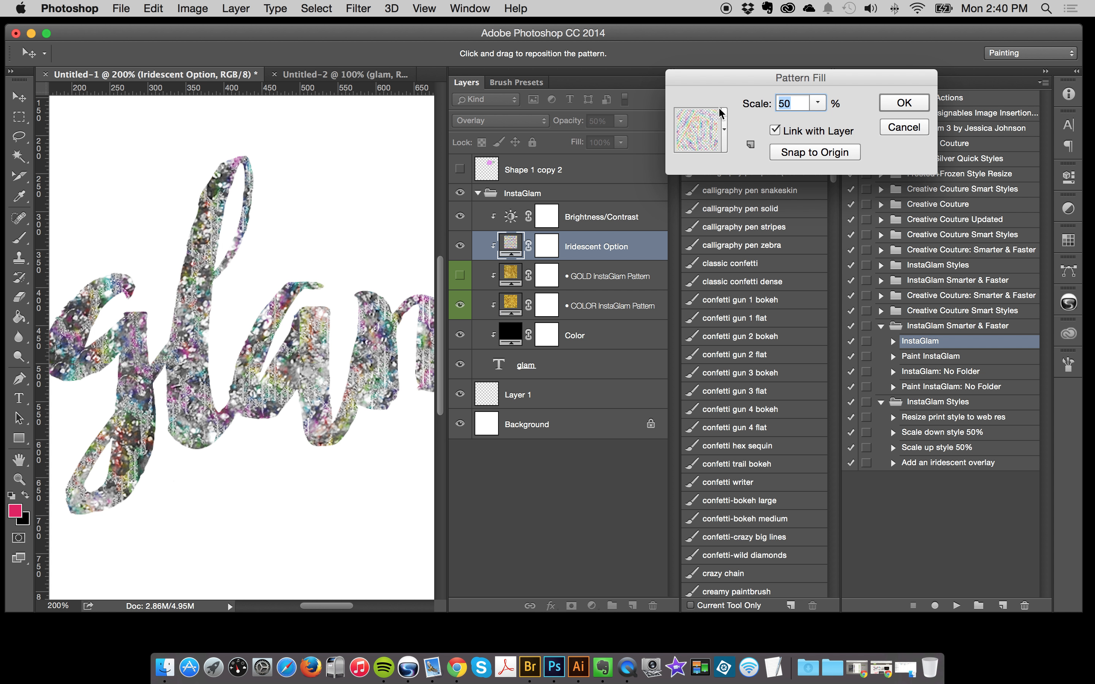
type("100")
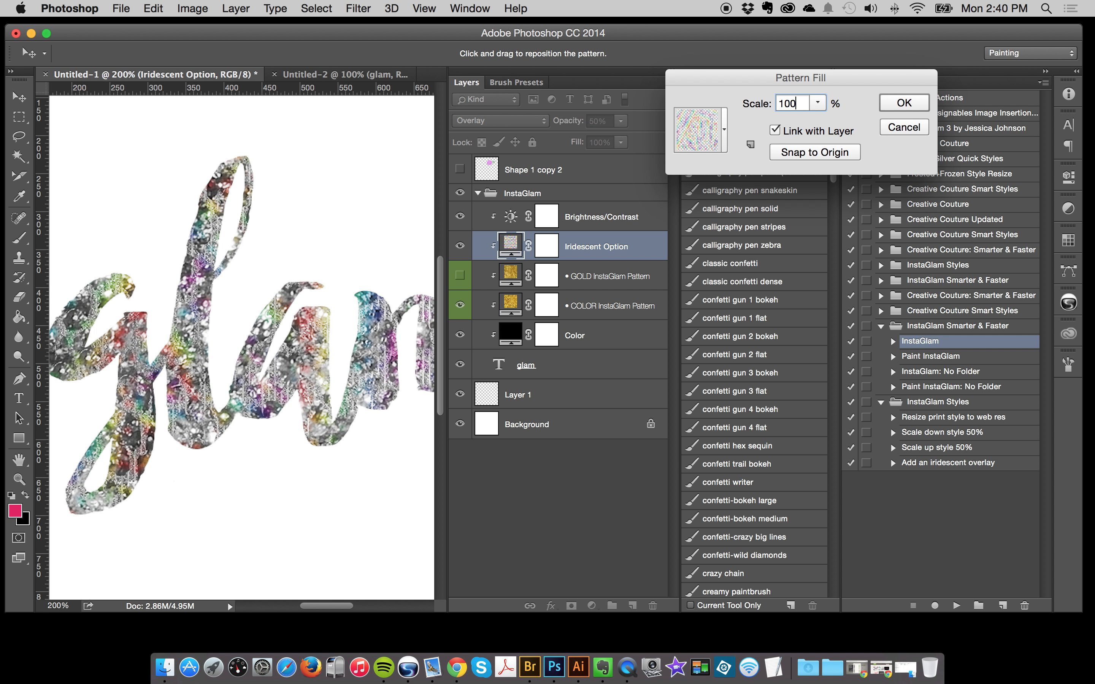
double_click(804, 104)
type("50")
left_click(904, 103)
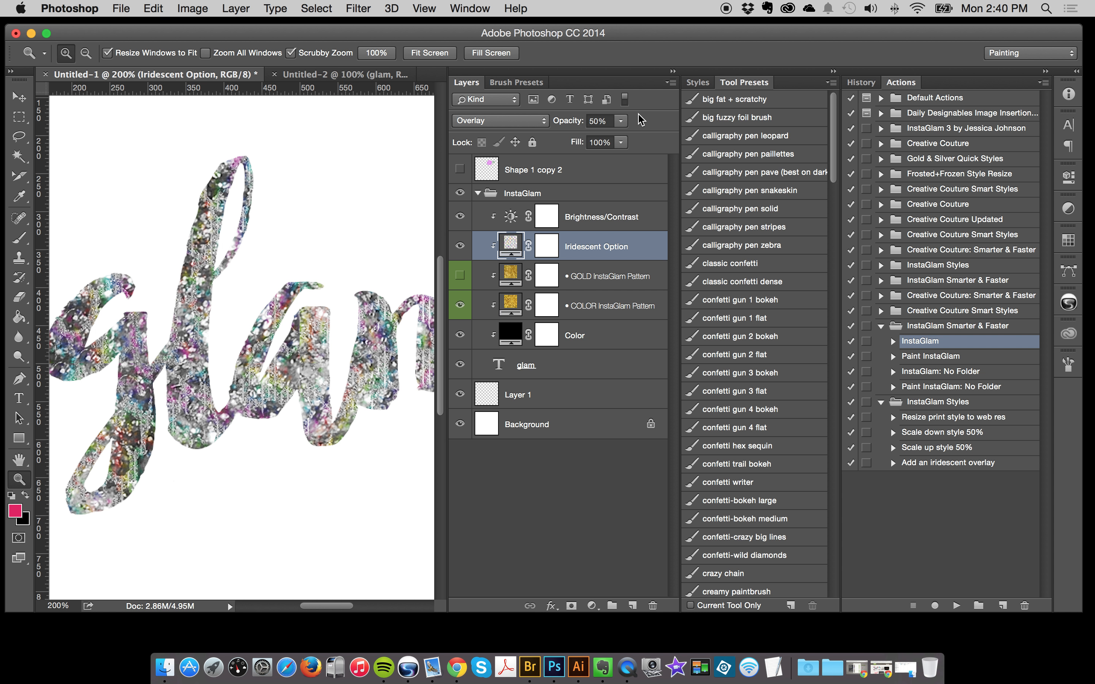
Step: Try the Color blend mode on the Iridescent Option layer and restore Overlay
left_click(506, 122)
left_click(470, 287)
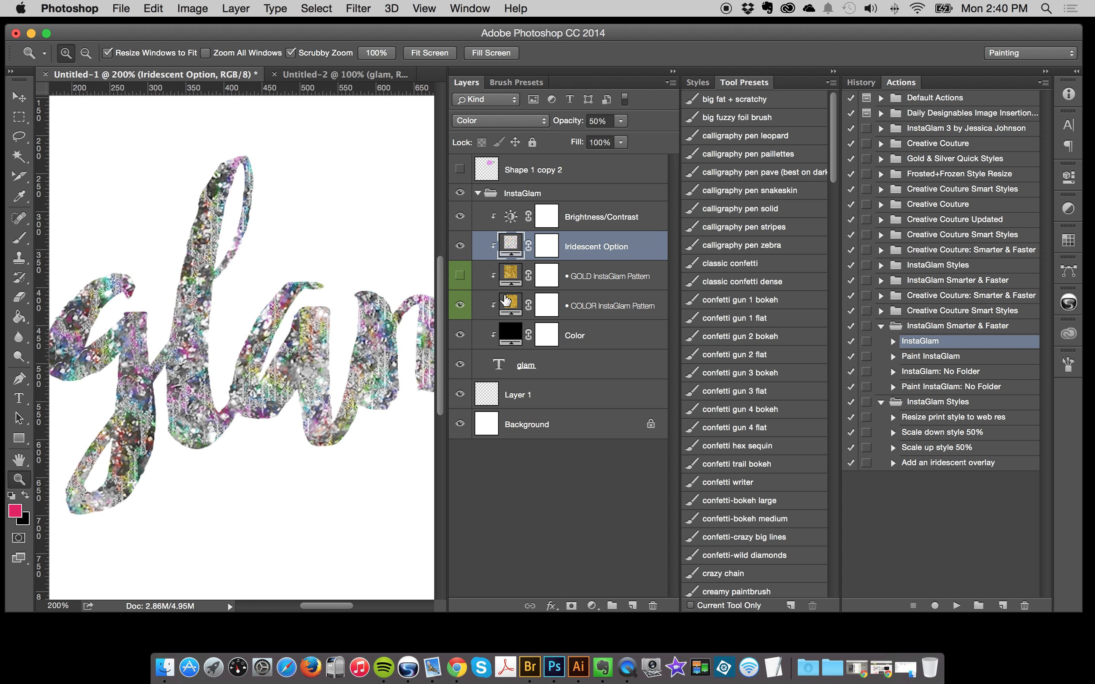
left_click(510, 121)
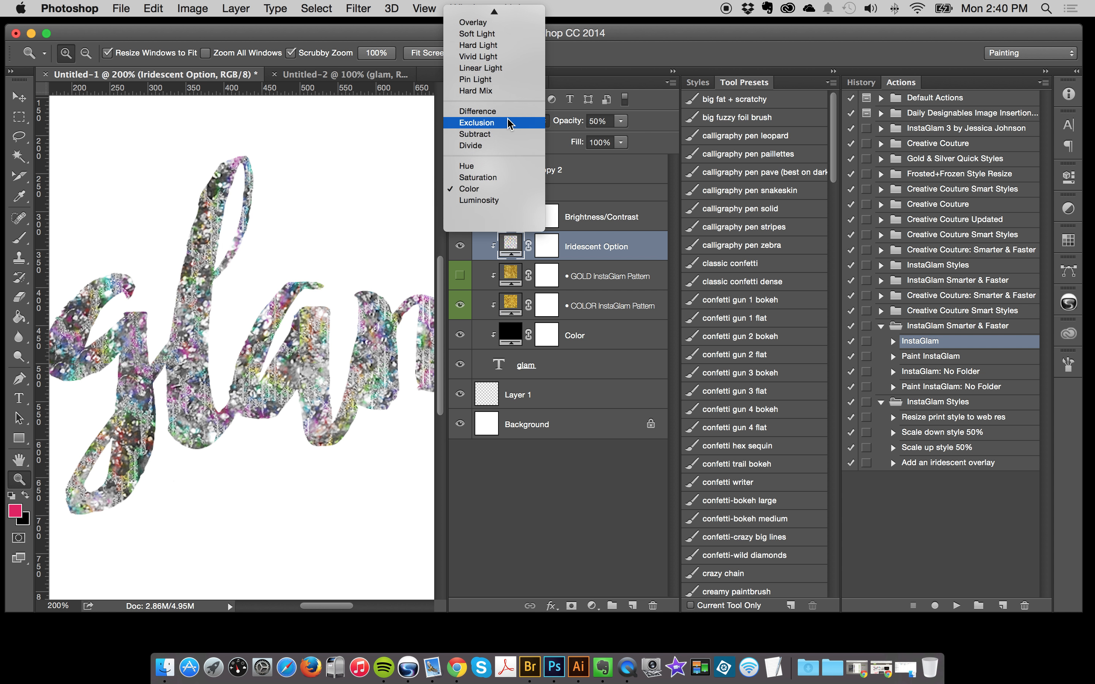
left_click(509, 56)
Step: Try the Iridescent Option layer at 100% opacity and set its opacity to 45%
left_click(622, 121)
left_click_drag(621, 138, 661, 138)
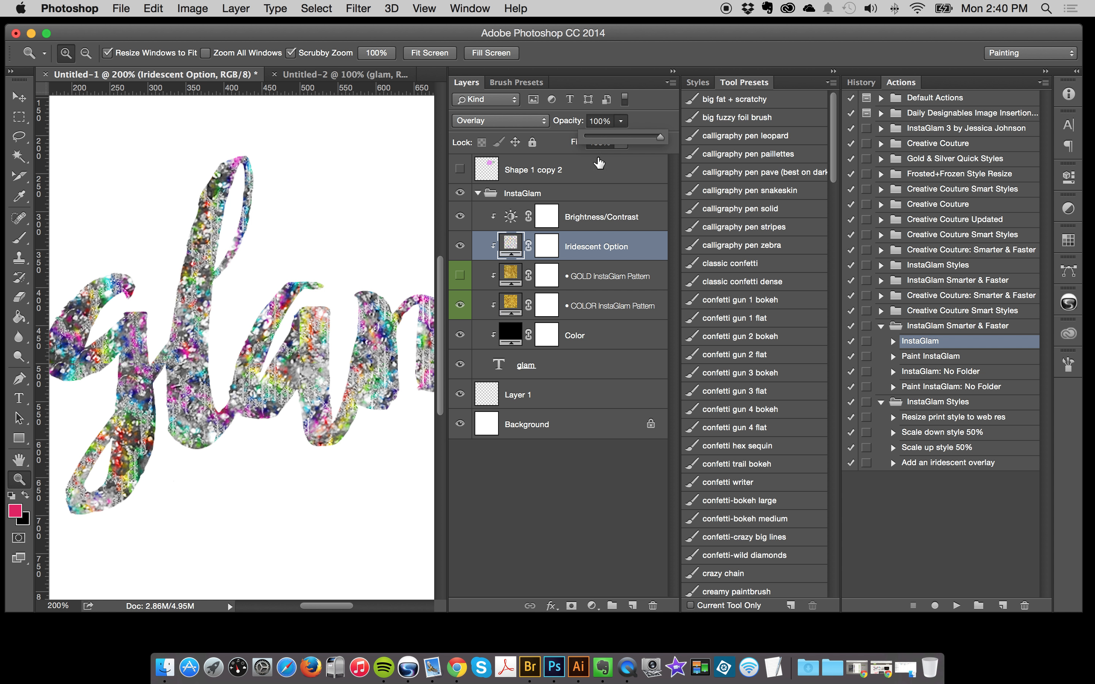
left_click_drag(587, 138, 619, 137)
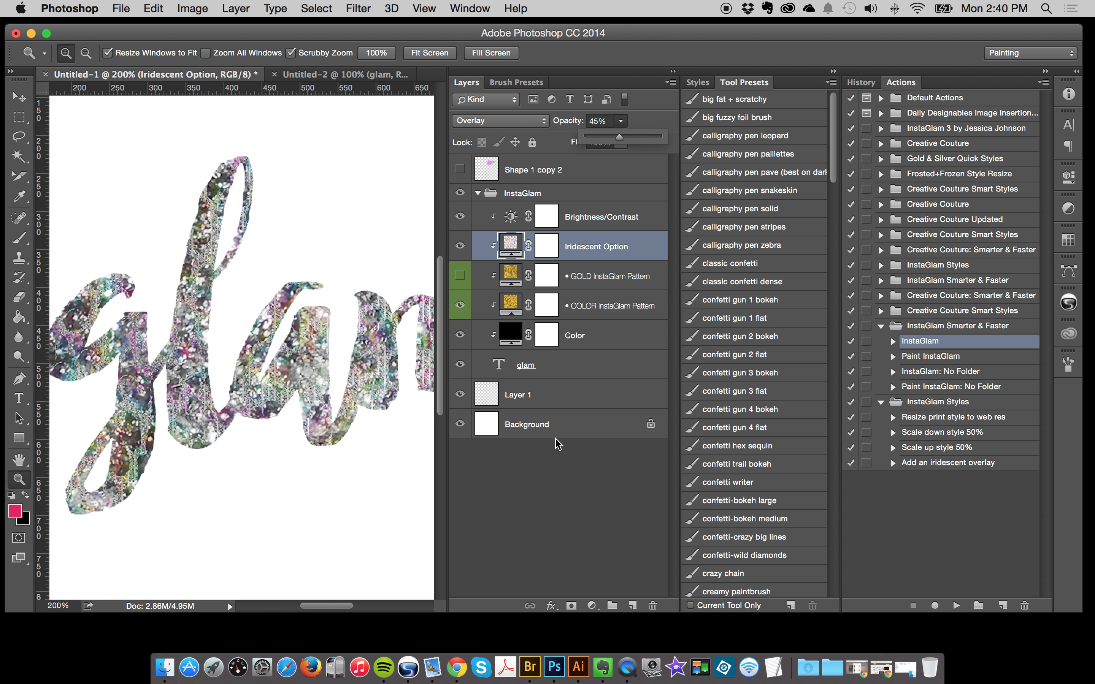
Step: Preview stripes 2, small leopard 3, snakeskin 6 and other patterns in the COLOR InstaGlam Pattern layer's fill
double_click(510, 306)
left_click(712, 124)
scroll(678, 405, "down", 15)
left_click(523, 301)
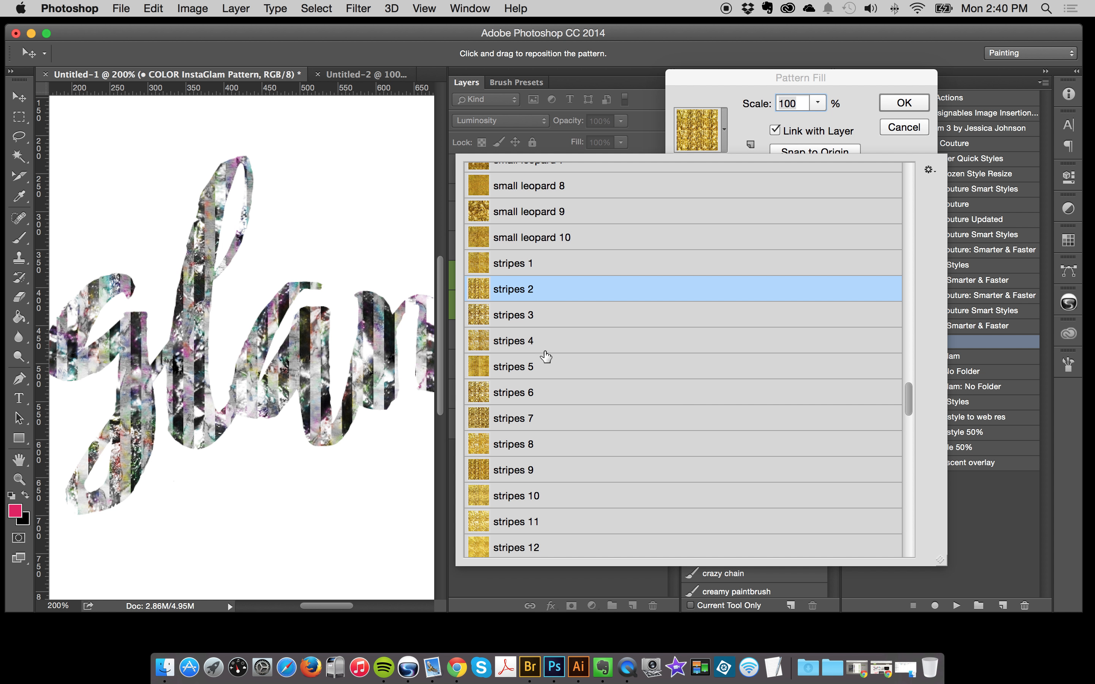
scroll(543, 357, "up", 5)
left_click(535, 276)
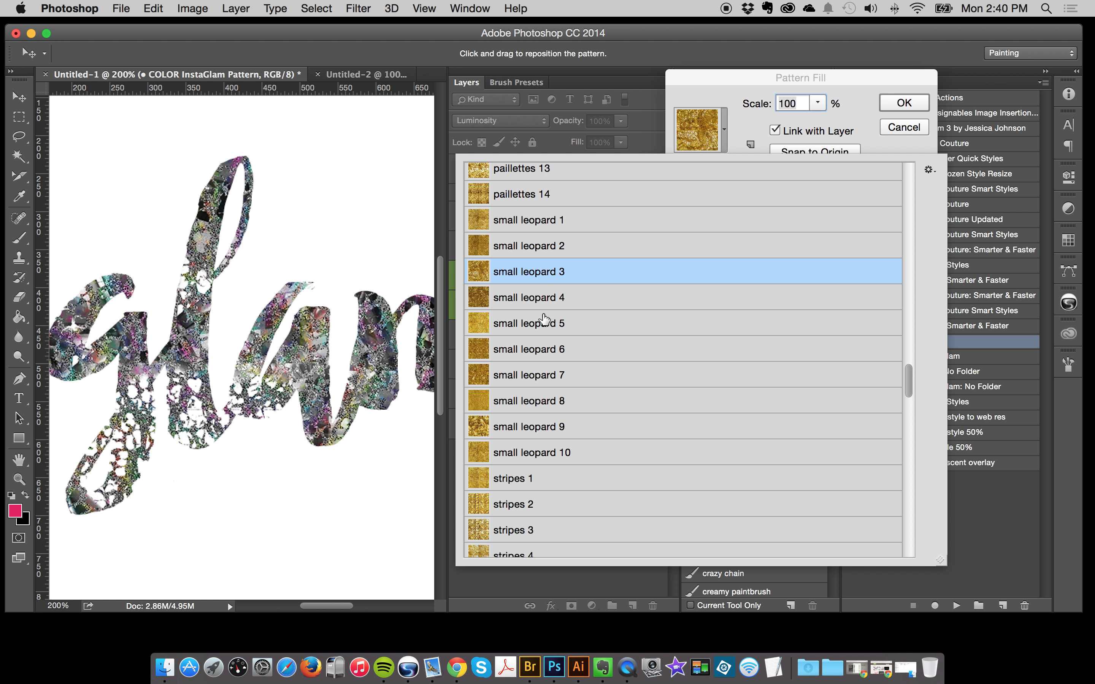
left_click(554, 304)
scroll(560, 312, "up", 4)
left_click(566, 242)
left_click(564, 323)
scroll(610, 367, "up", 4)
left_click(594, 259)
scroll(602, 267, "up", 4)
left_click(609, 264)
scroll(617, 299, "up", 5)
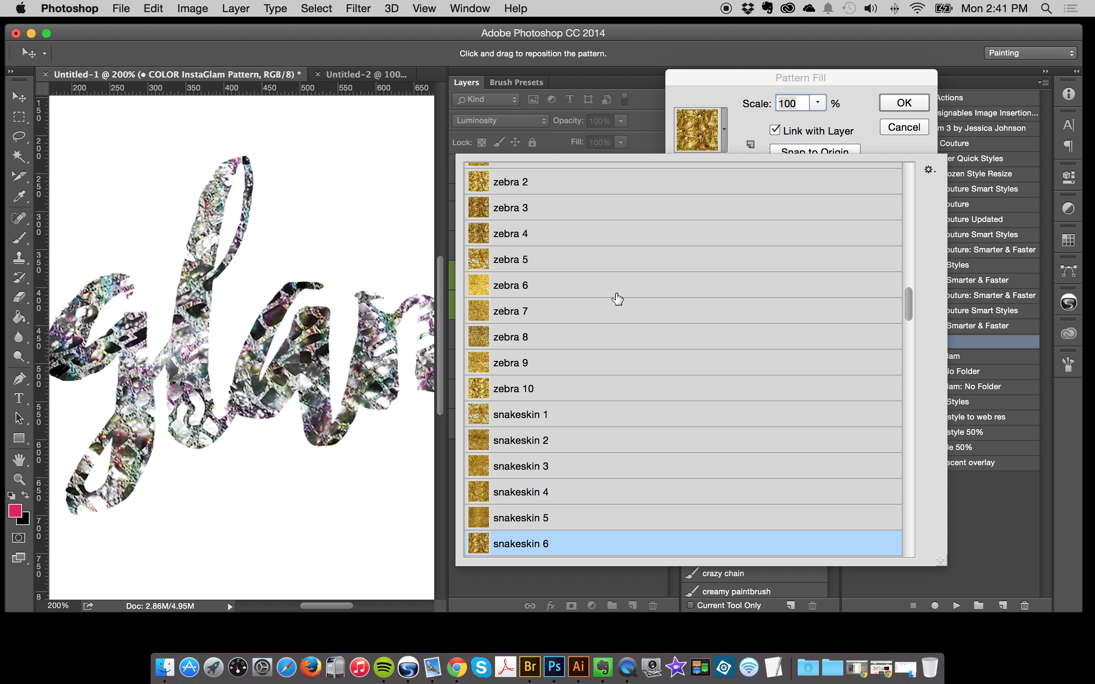
Step: Preview leopard patterns such as leopard 25 and leopard 17, and apply leopard 1 to the fill
left_click(560, 264)
scroll(606, 317, "up", 5)
left_click(537, 270)
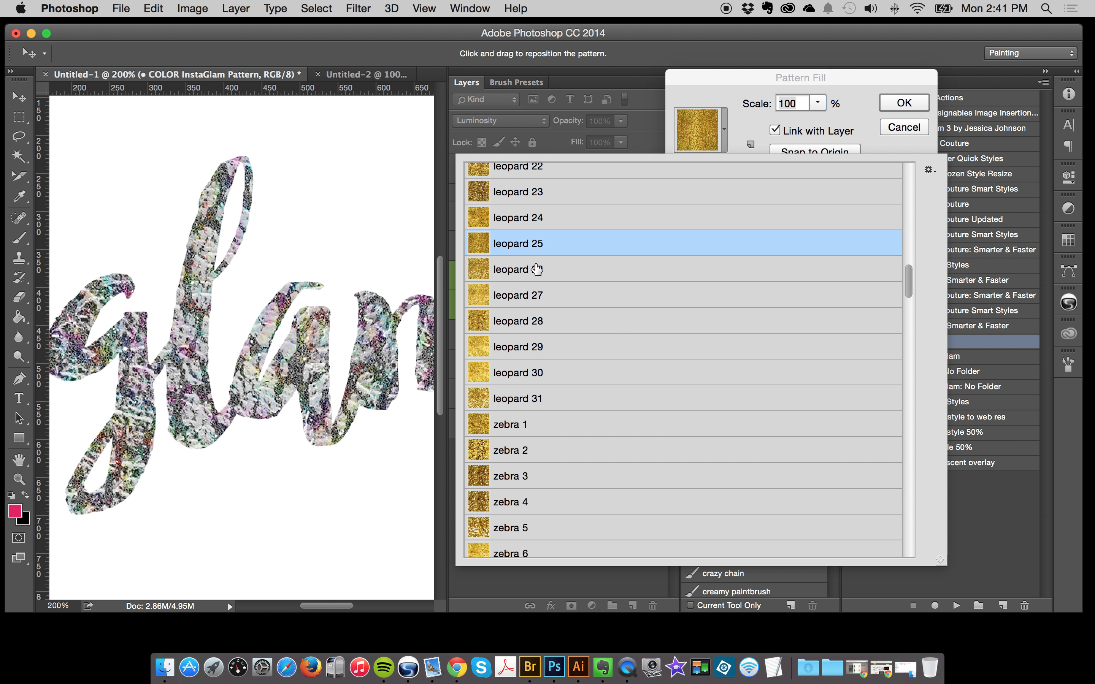
scroll(581, 318, "up", 5)
left_click(586, 248)
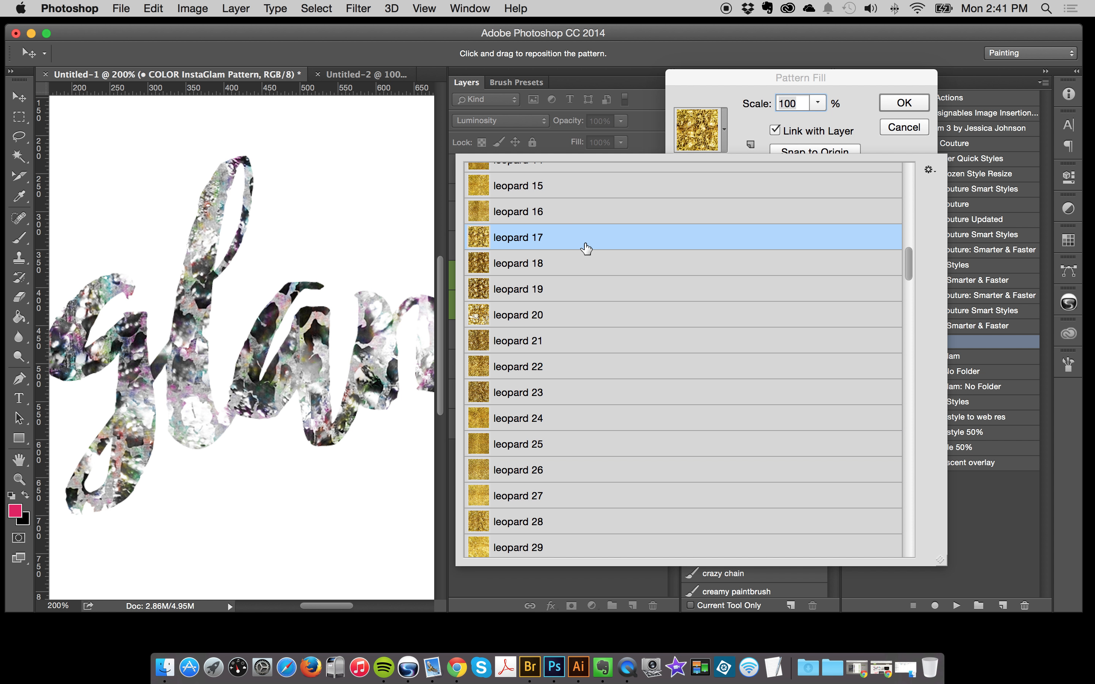
scroll(587, 271, "up", 3)
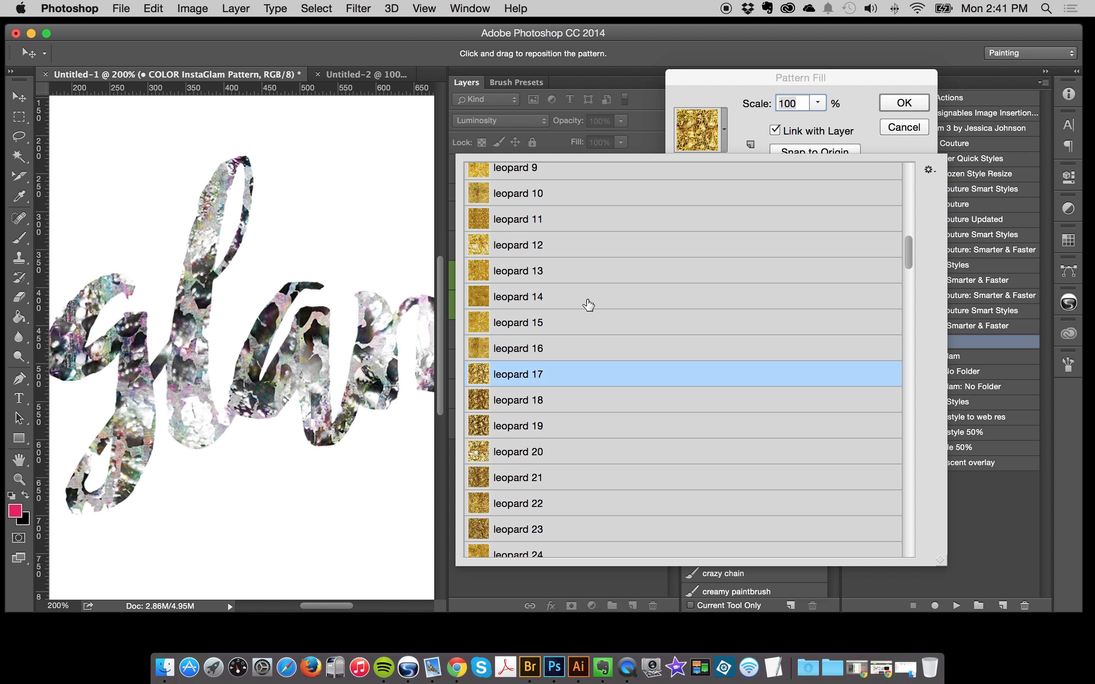
left_click(554, 216)
scroll(588, 258, "up", 3)
scroll(588, 260, "up", 3)
left_click(533, 182)
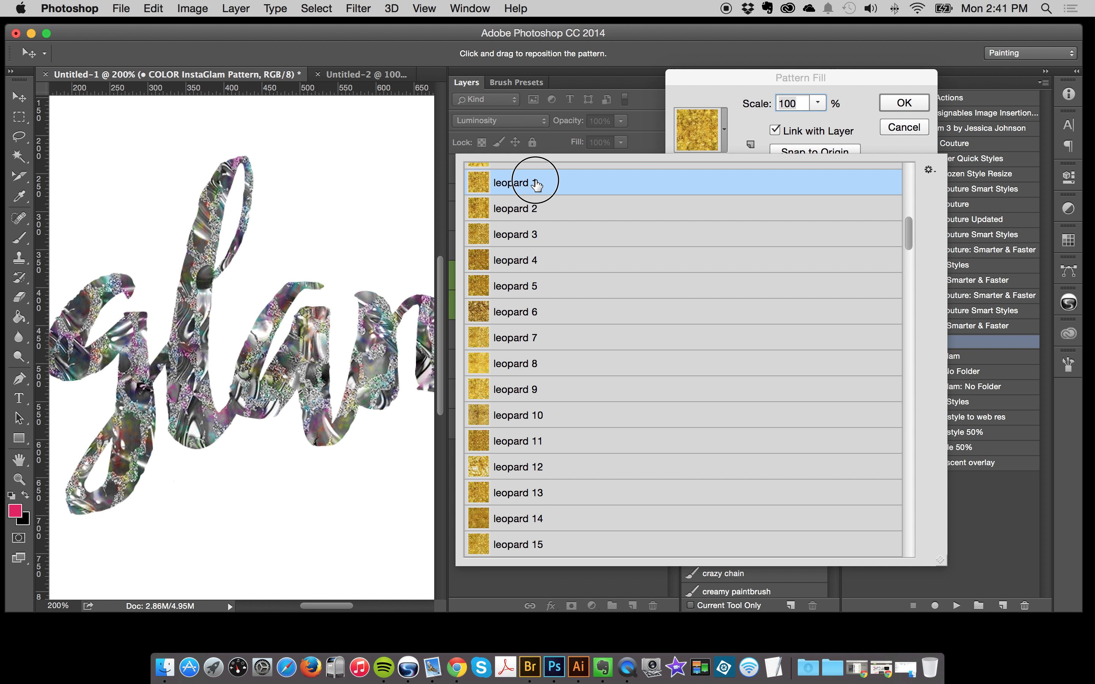
left_click(902, 105)
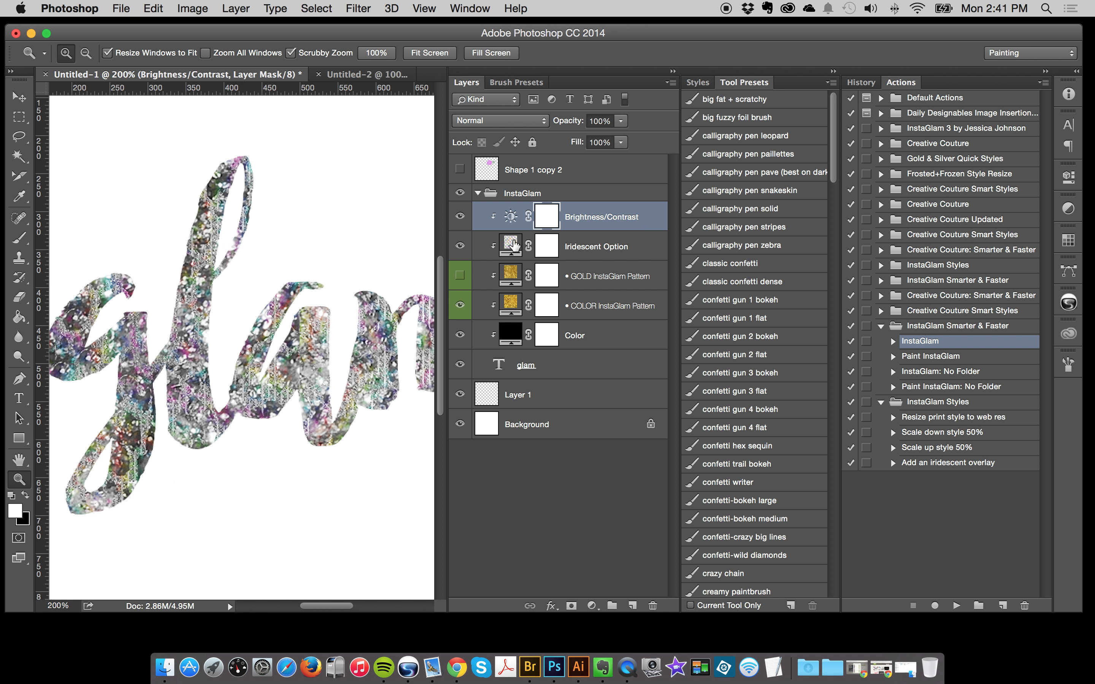
Step: Collapse the InstaGlam layer group and widen the document area
left_click(516, 194)
left_click(478, 193)
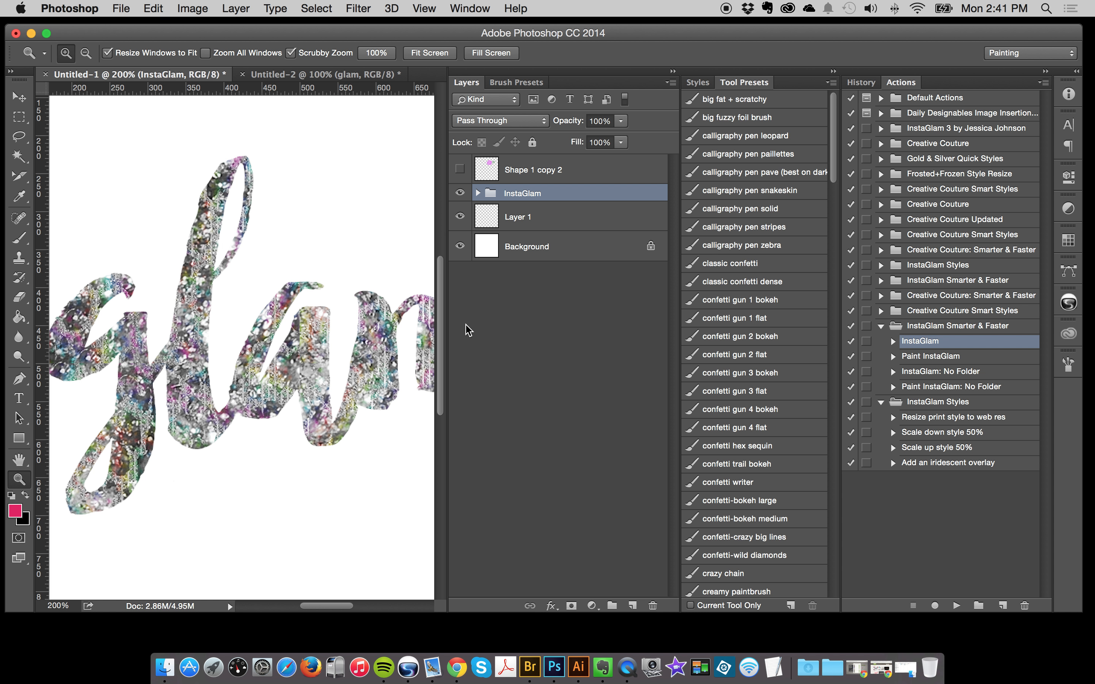
left_click_drag(448, 332, 649, 364)
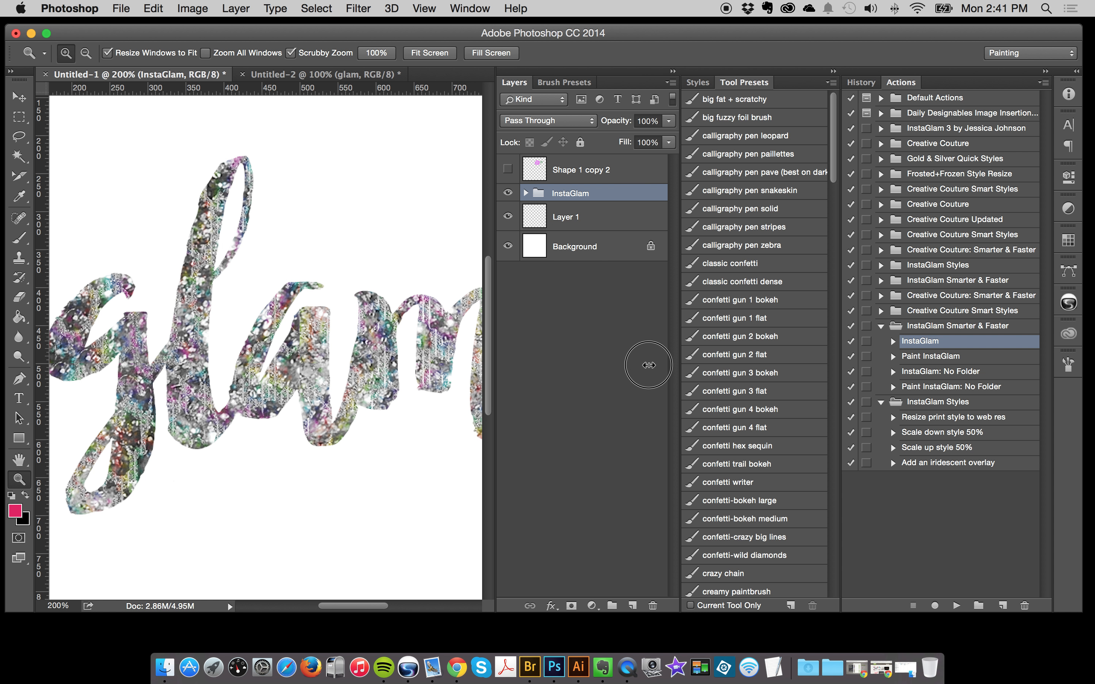
Step: Move the glam text layer out of the InstaGlam group to just above it and delete the group
left_click(260, 416, "alt")
left_click(18, 97)
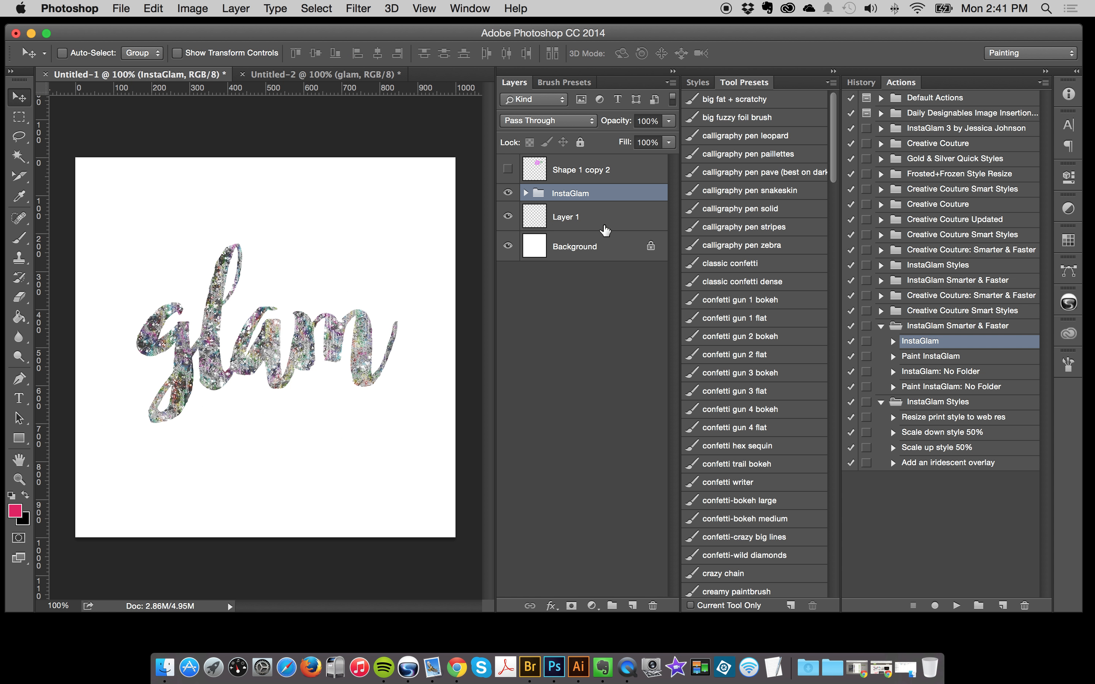
left_click(527, 193)
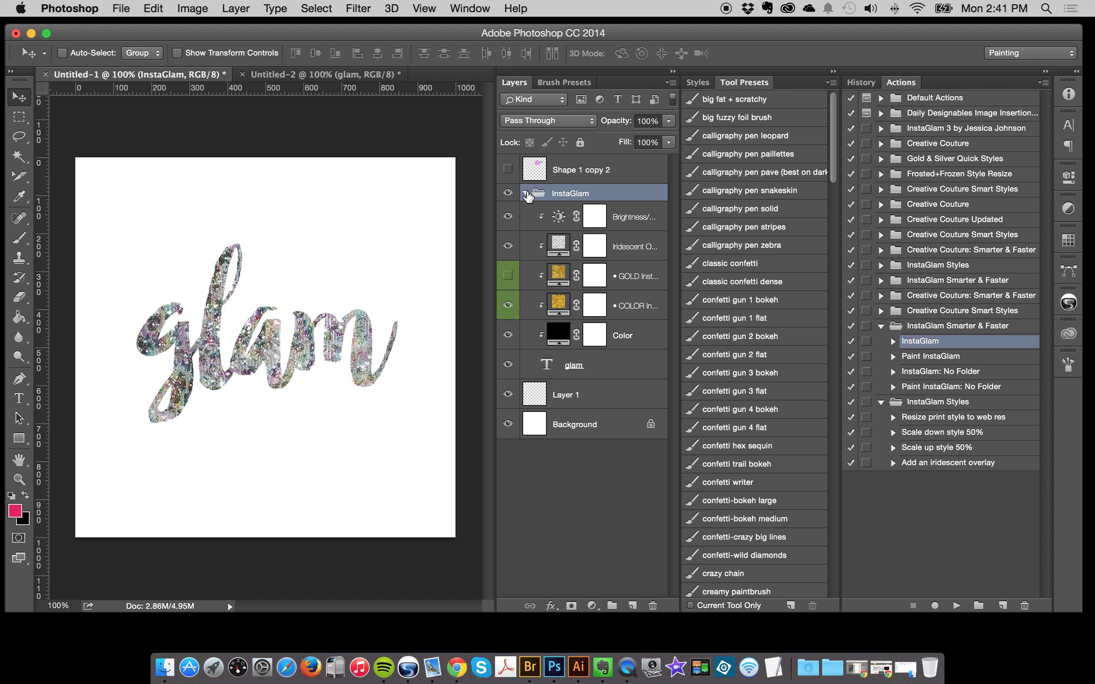
left_click(526, 193)
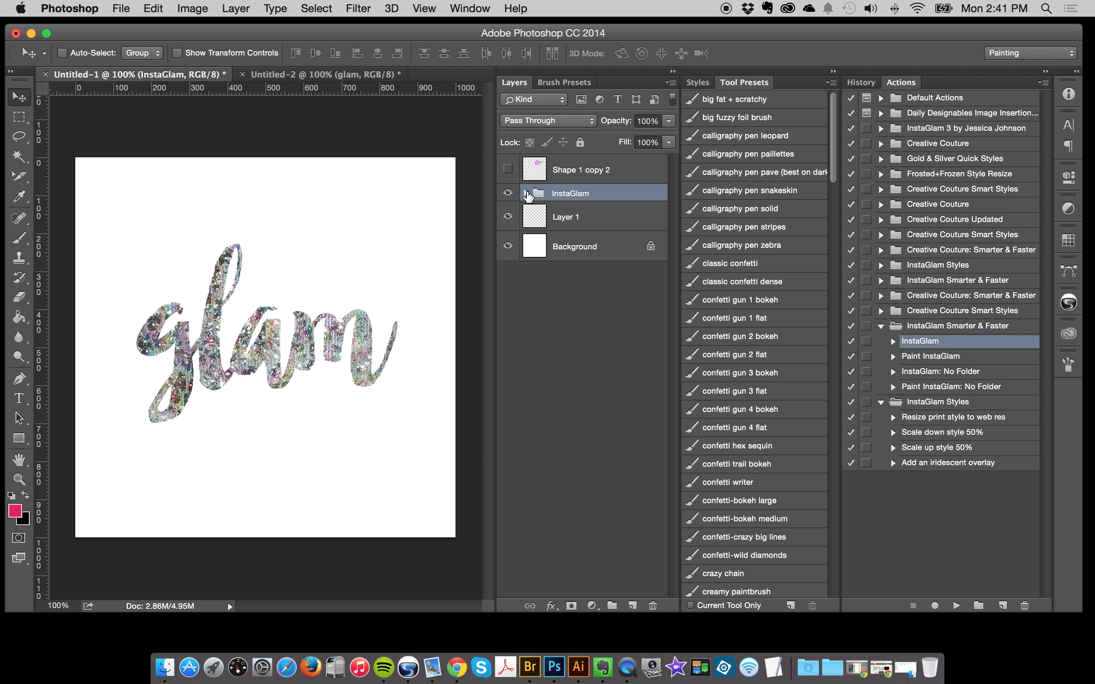
left_click(527, 193)
left_click_drag(587, 364, 578, 183)
left_click(588, 221)
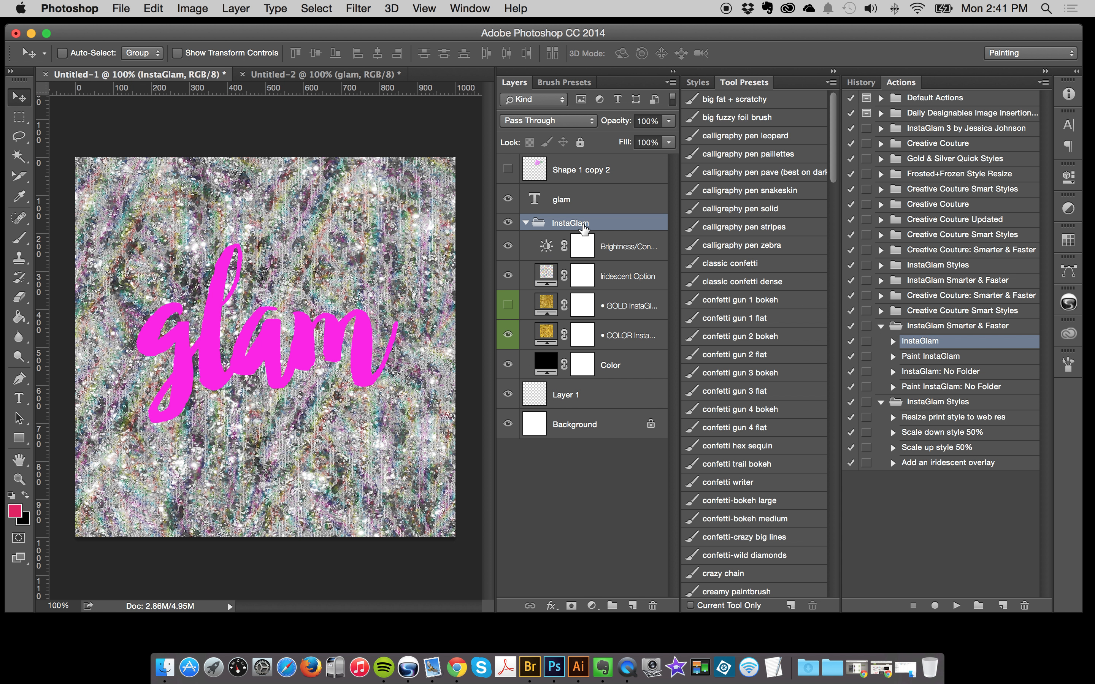
key("Delete")
Step: Run the InstaGlam action on the glam text layer and hide the resulting GOLD pattern and Color layers
left_click(584, 208)
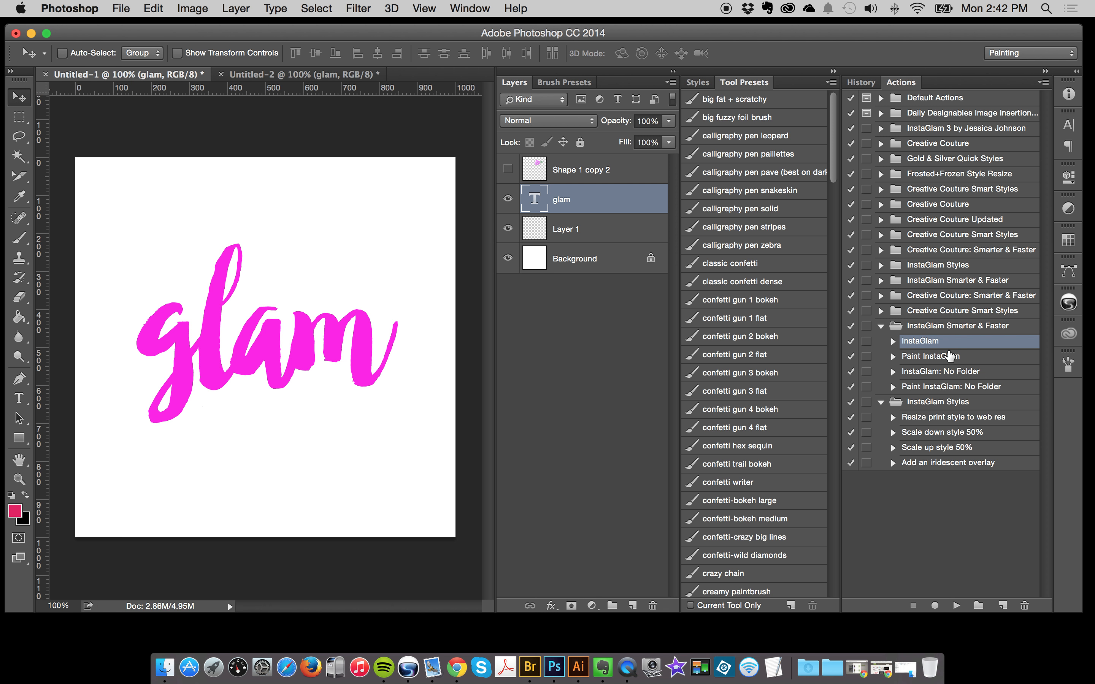
left_click(956, 605)
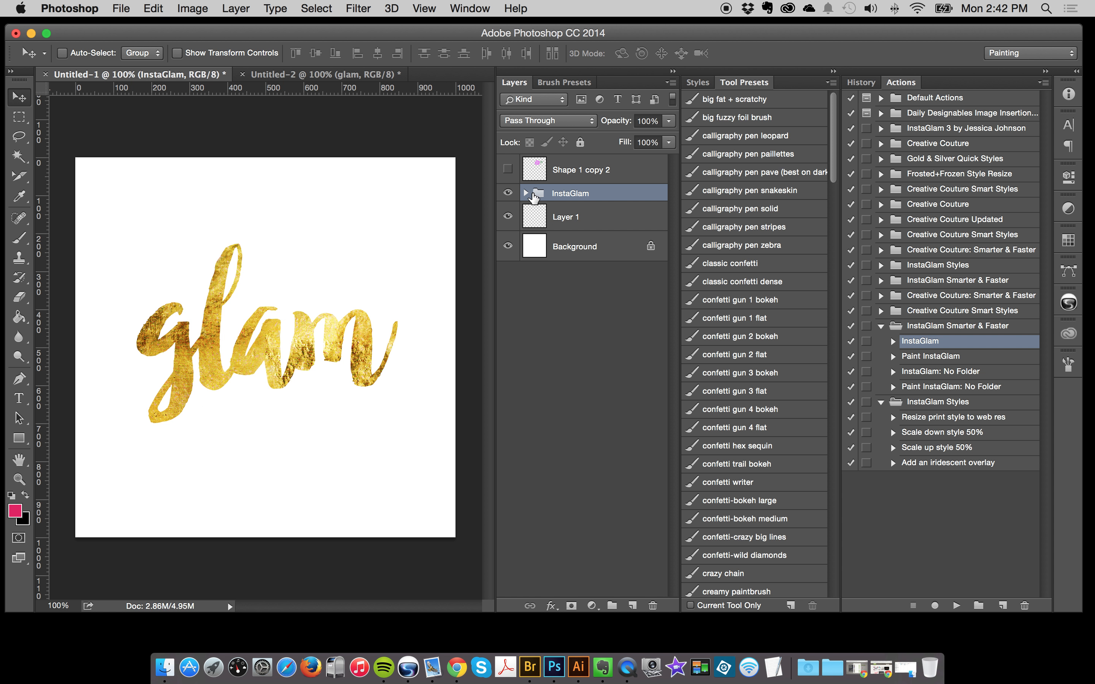
left_click(526, 193)
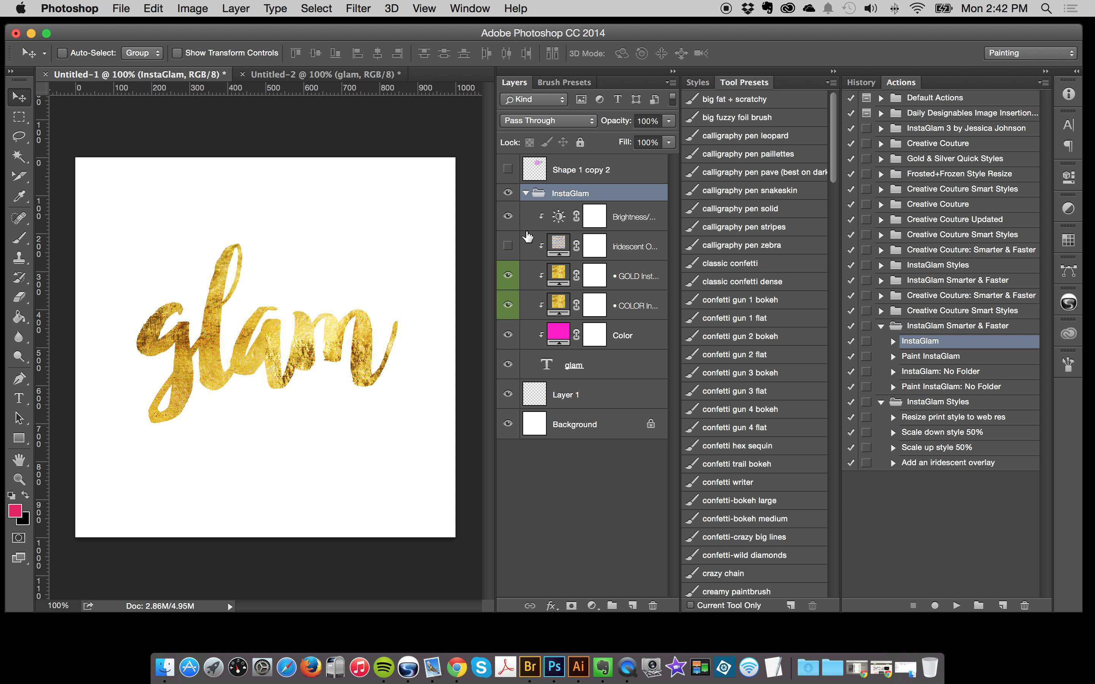
left_click(507, 276)
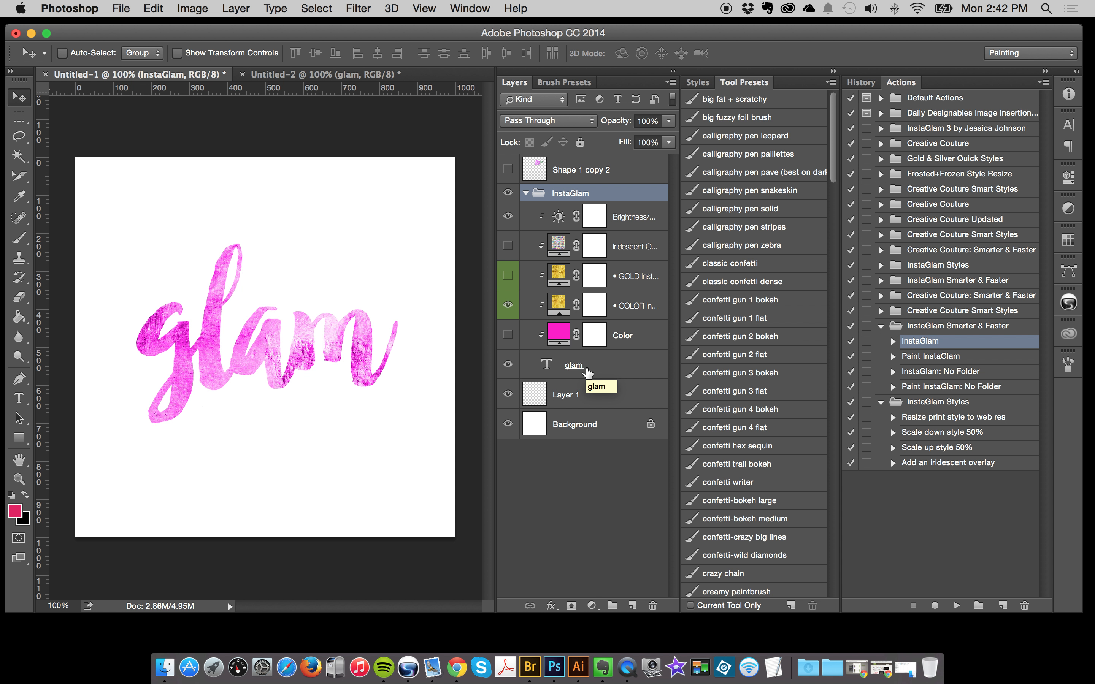
Step: Move the glam text layer out of the InstaGlam group to below Layer 1 and delete the group
left_click_drag(573, 366, 583, 410)
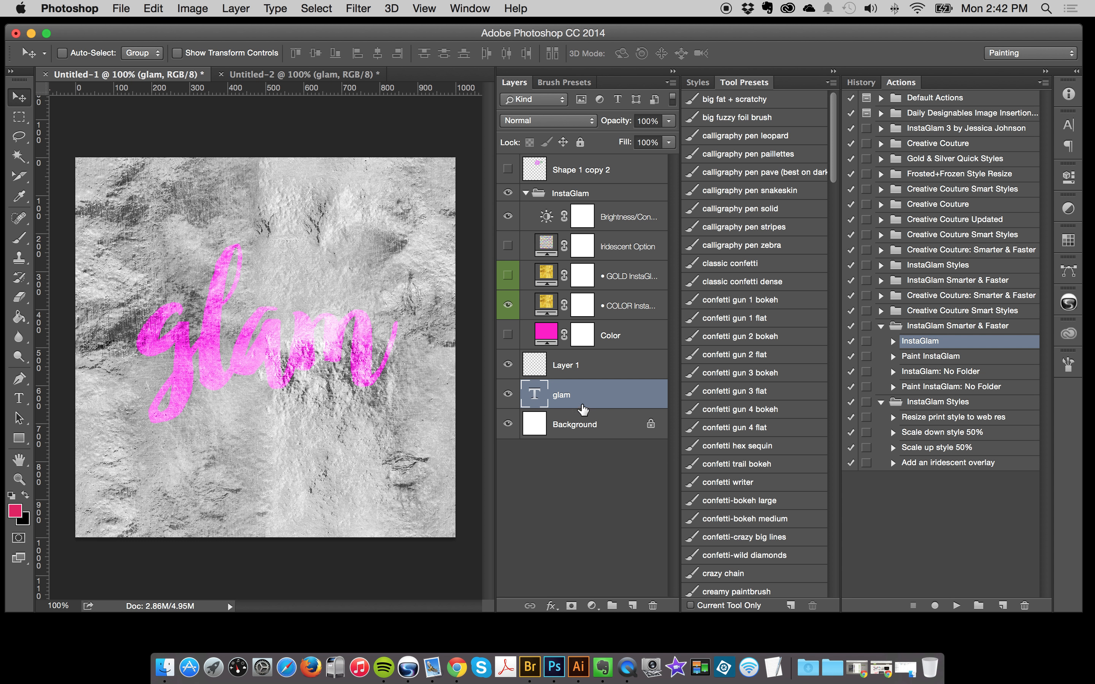
left_click(597, 195)
key("Delete")
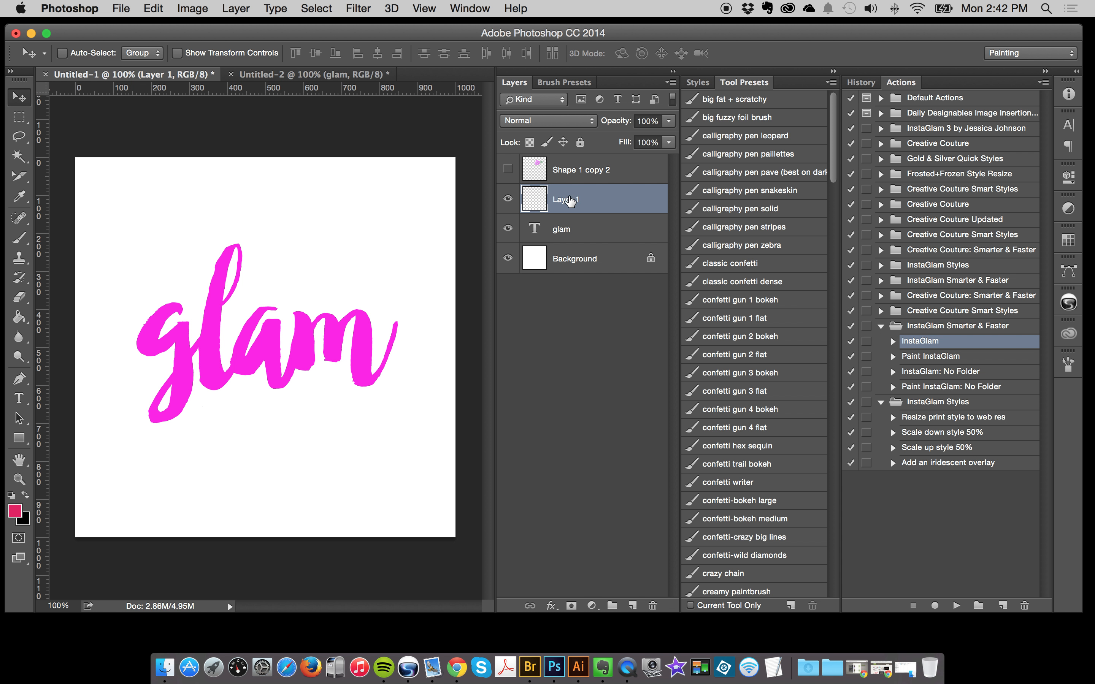
Step: Hide the glam text layer and show the Shape 1 copy 2 rose layer
left_click(507, 228)
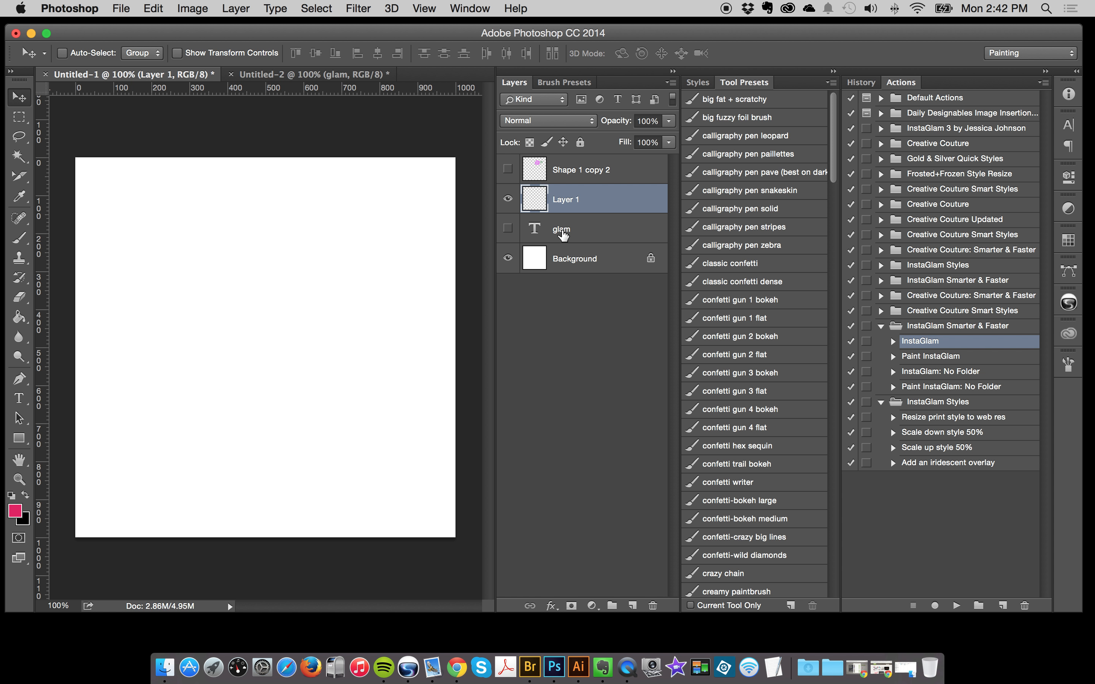
left_click(569, 169)
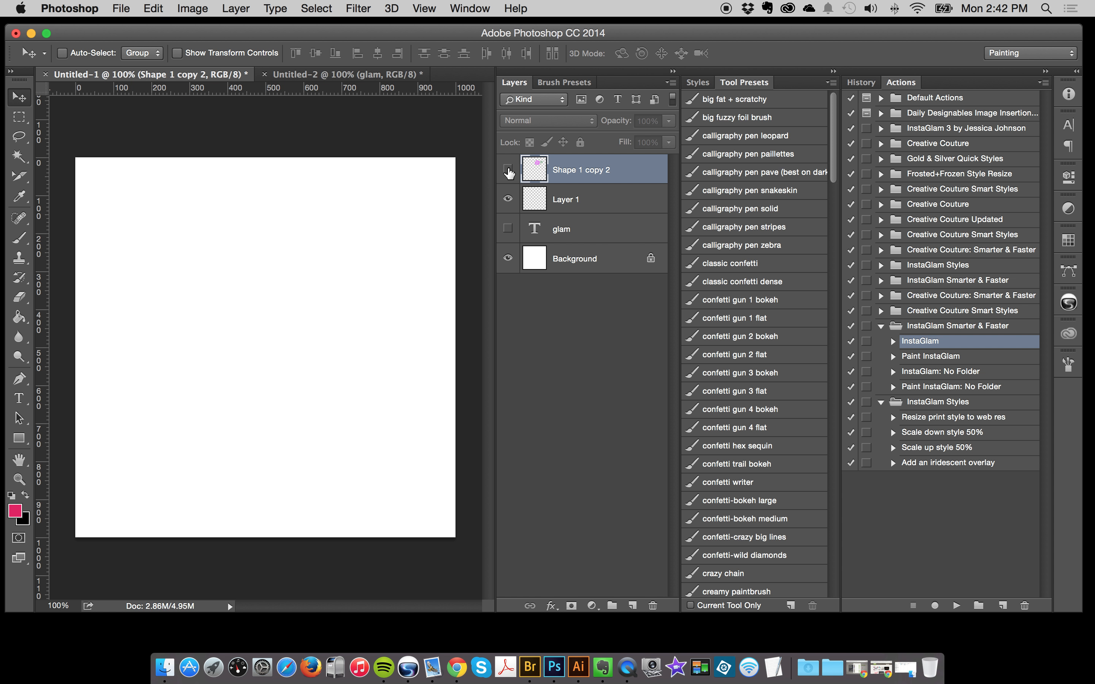
left_click(508, 170)
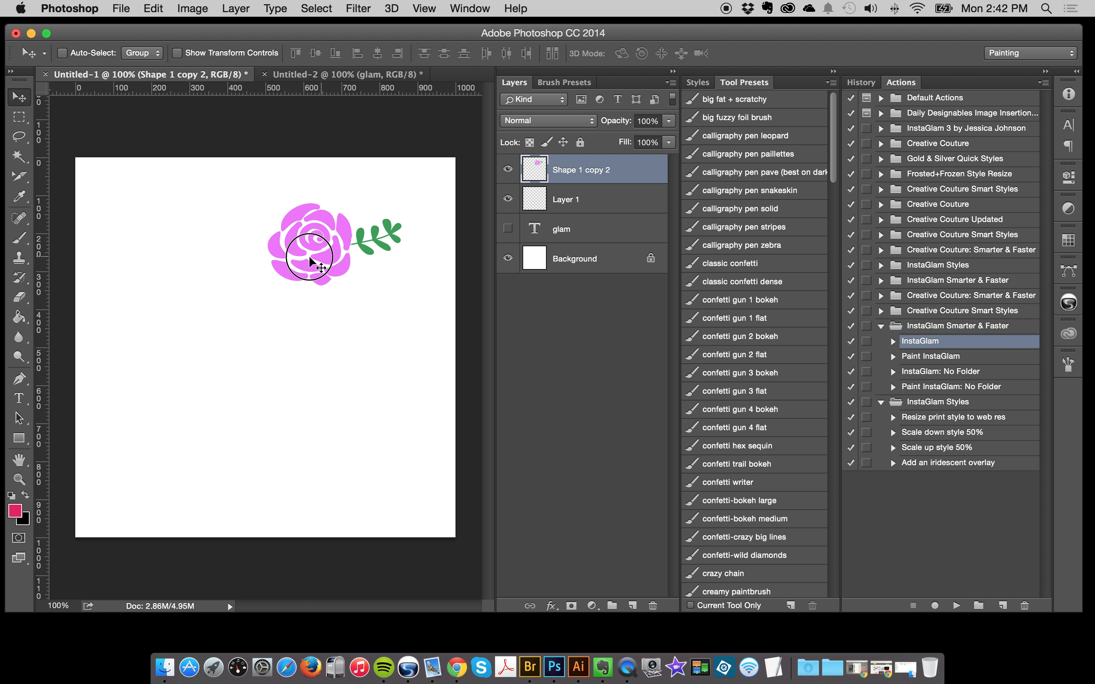
Step: Move the rose artwork towards the middle of the canvas and enlarge it with Free Transform
left_click_drag(310, 256, 238, 324)
key("super+t")
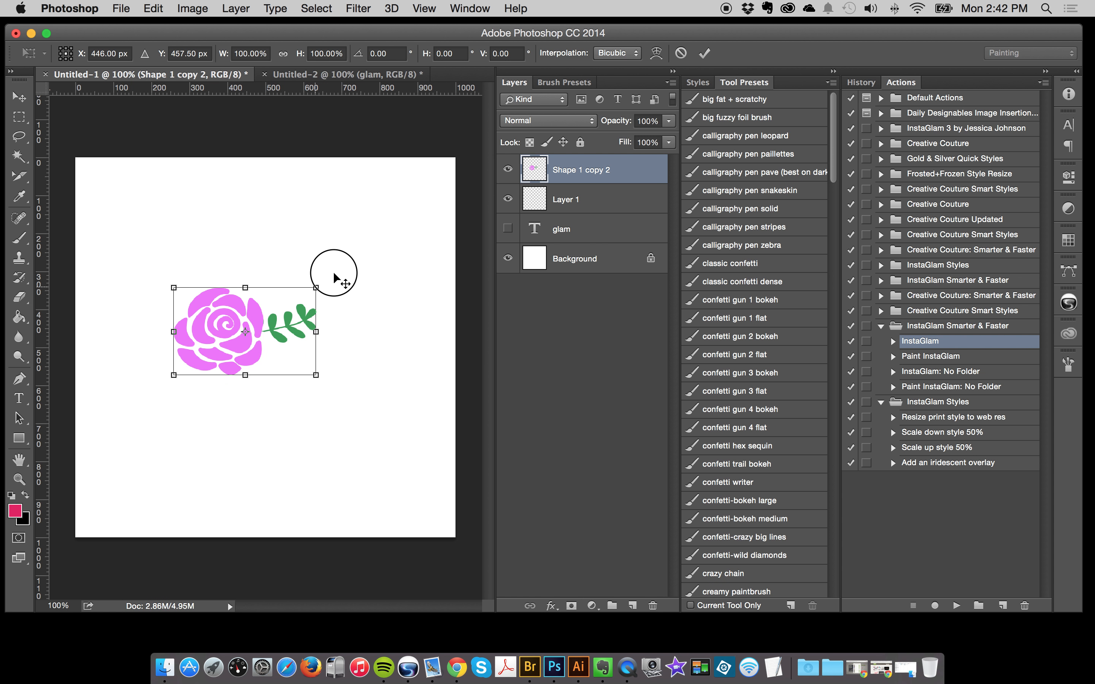
left_click_drag(316, 288, 365, 249)
key("Return")
mouse_move(223, 265)
left_mouse_down()
mouse_move(254, 278)
mouse_move(242, 262)
left_mouse_up()
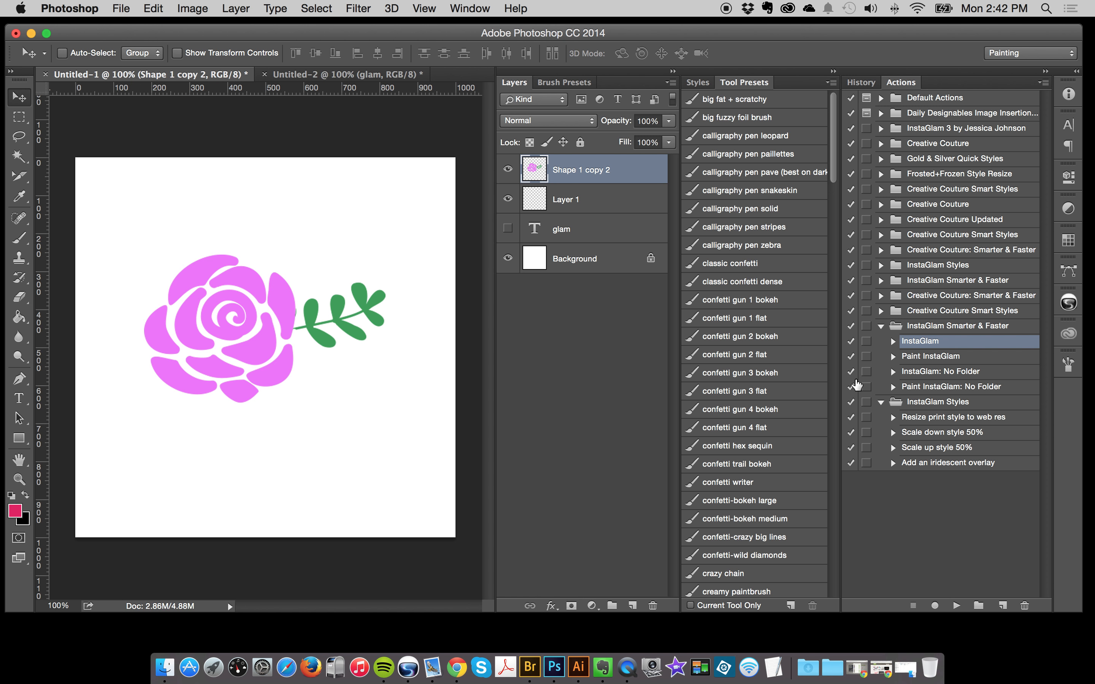
Step: Run the InstaGlam action on the Shape 1 copy 2 layer and hide the resulting GOLD pattern and Color layers
left_click(956, 605)
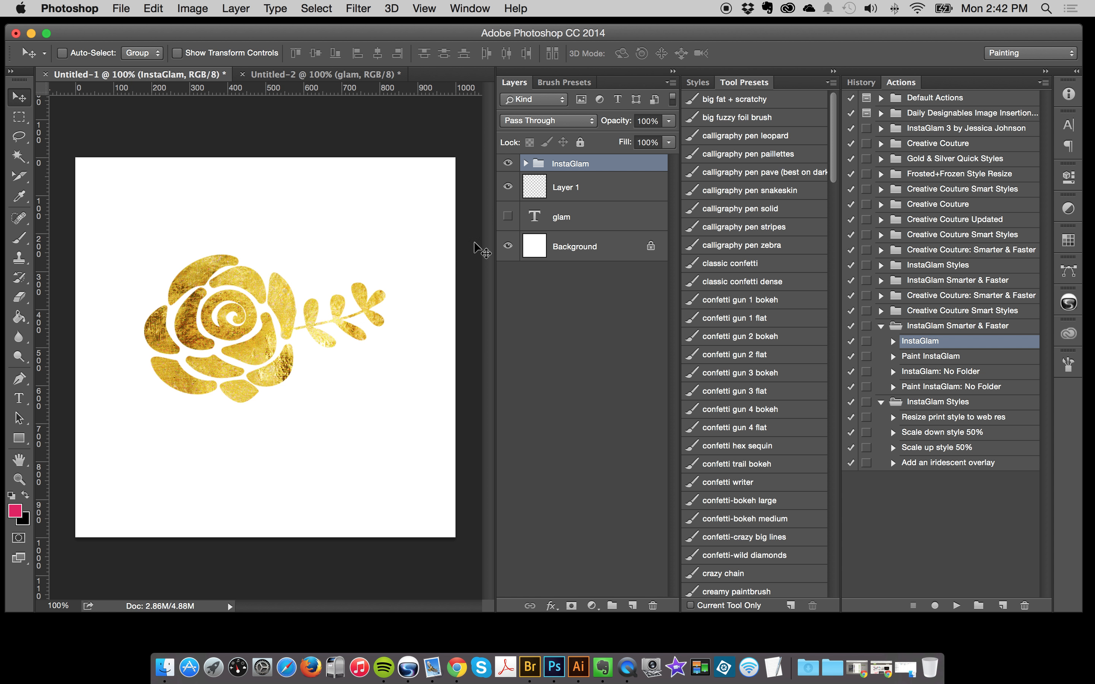
left_click(526, 164)
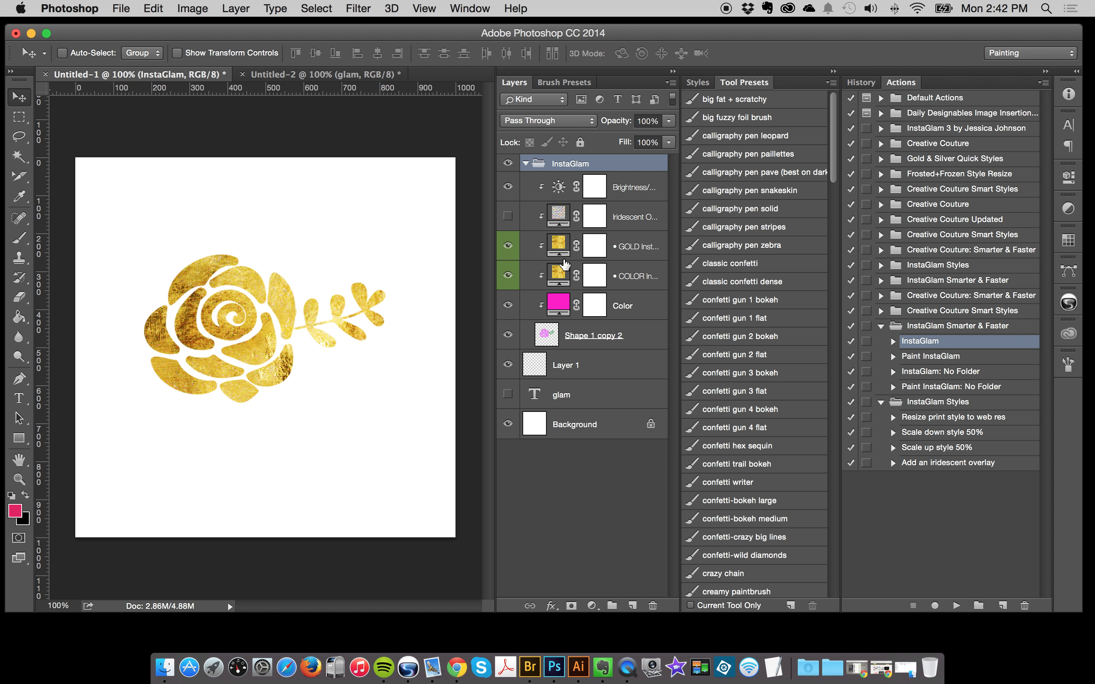
left_click(507, 246)
left_click(507, 306)
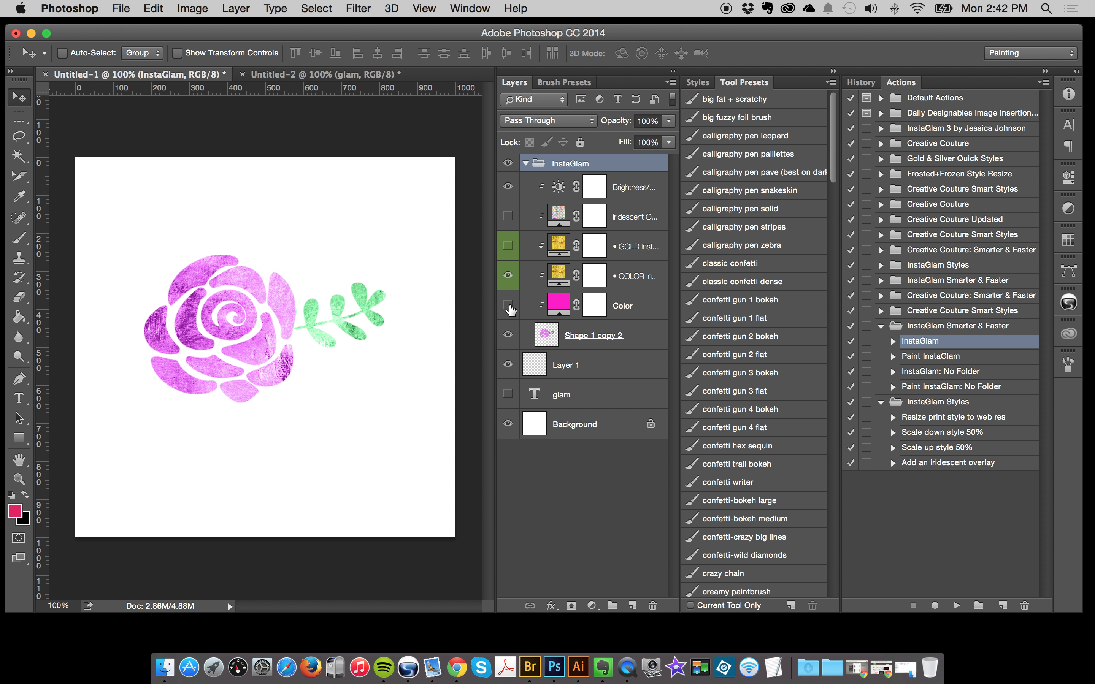
left_click(593, 333)
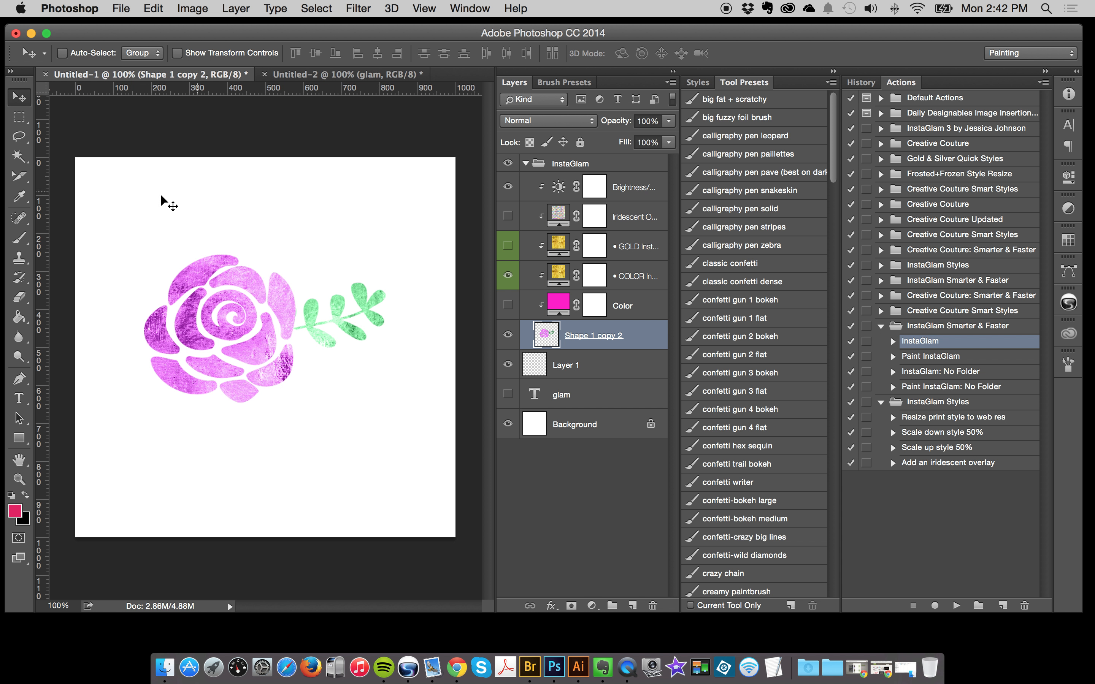
Step: Preview leopard patterns such as leopard 5, leopard 7 and leopard 11 in the rose's COLOR InstaGlam Pattern fill
double_click(558, 275)
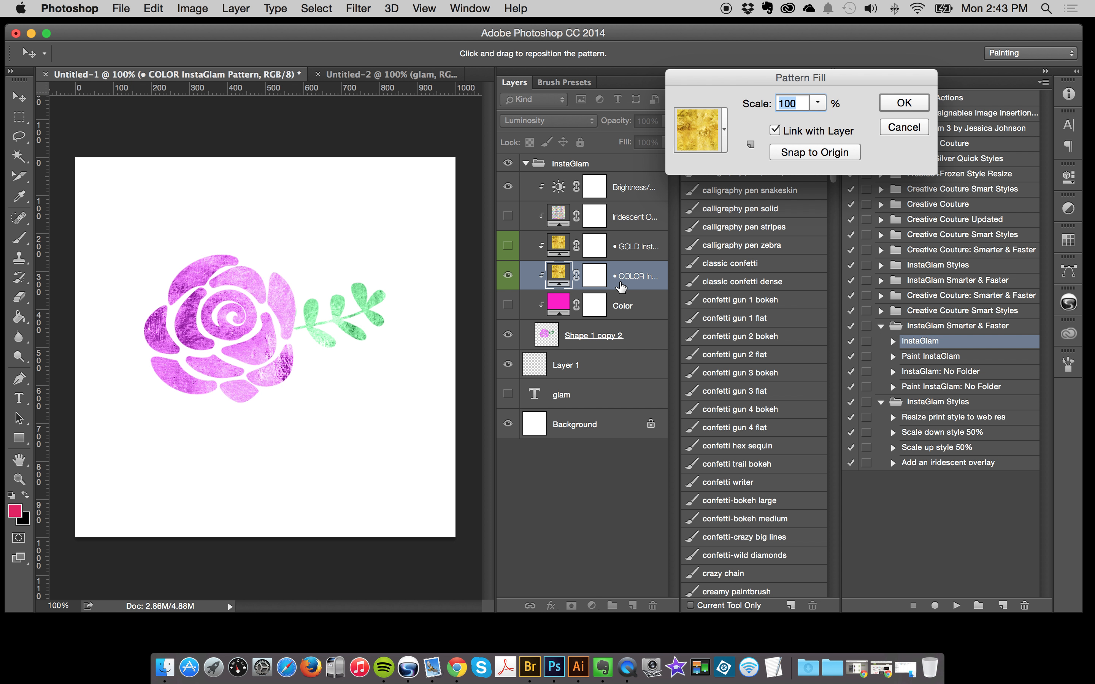
left_click(697, 131)
scroll(679, 247, "up", 2)
left_click(672, 245)
left_click(645, 317)
left_click(643, 373)
scroll(634, 389, "down", 3)
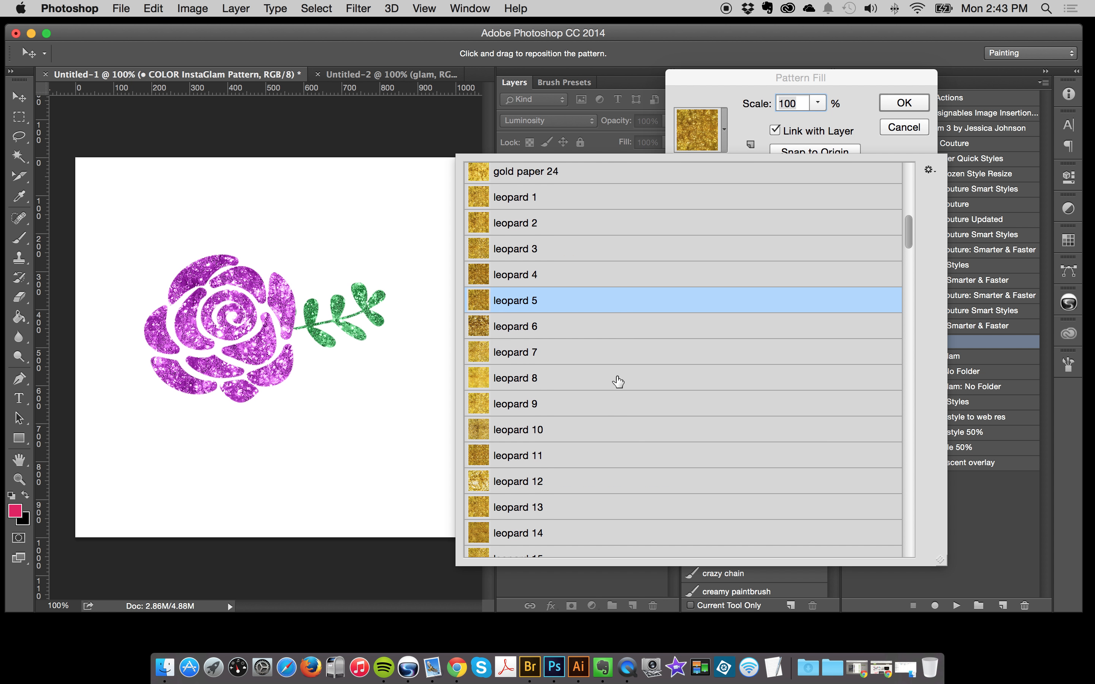
left_click(613, 352)
scroll(629, 407, "down", 5)
left_click(622, 407)
left_click(620, 310)
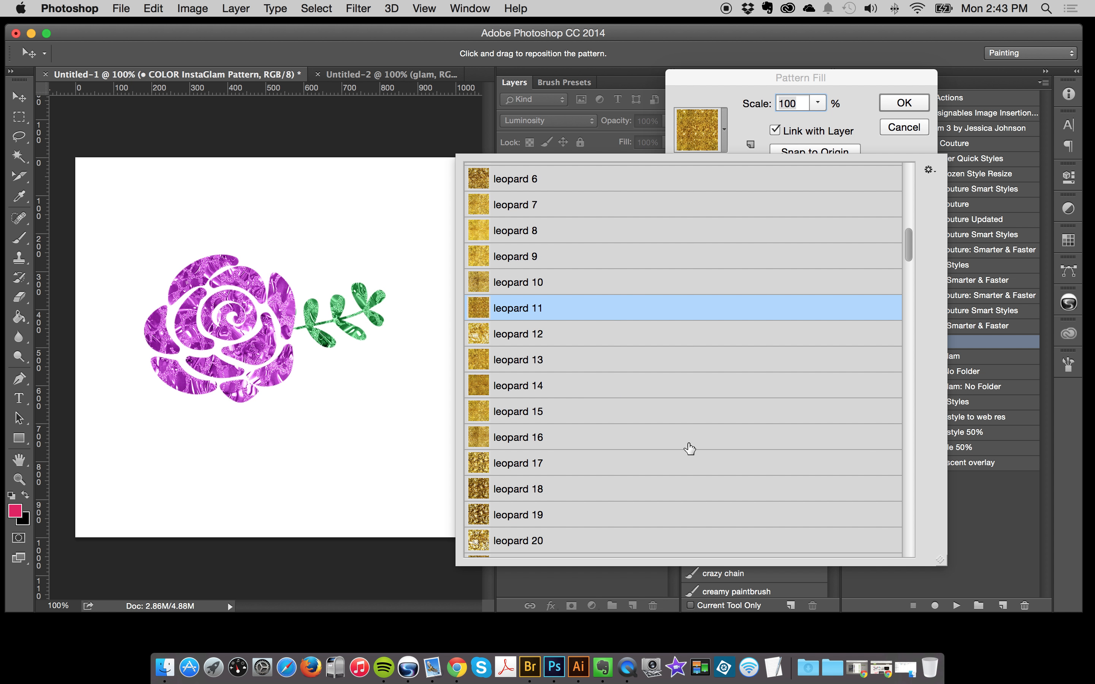
Step: Preview gold paper patterns such as gold paper 3 and apply gold paper 4 to the rose's COLOR InstaGlam Pattern fill
scroll(686, 446, "up", 10)
scroll(678, 407, "up", 3)
left_click(635, 264)
scroll(665, 347, "up", 4)
left_click(631, 256)
left_click(609, 206)
left_click(579, 252)
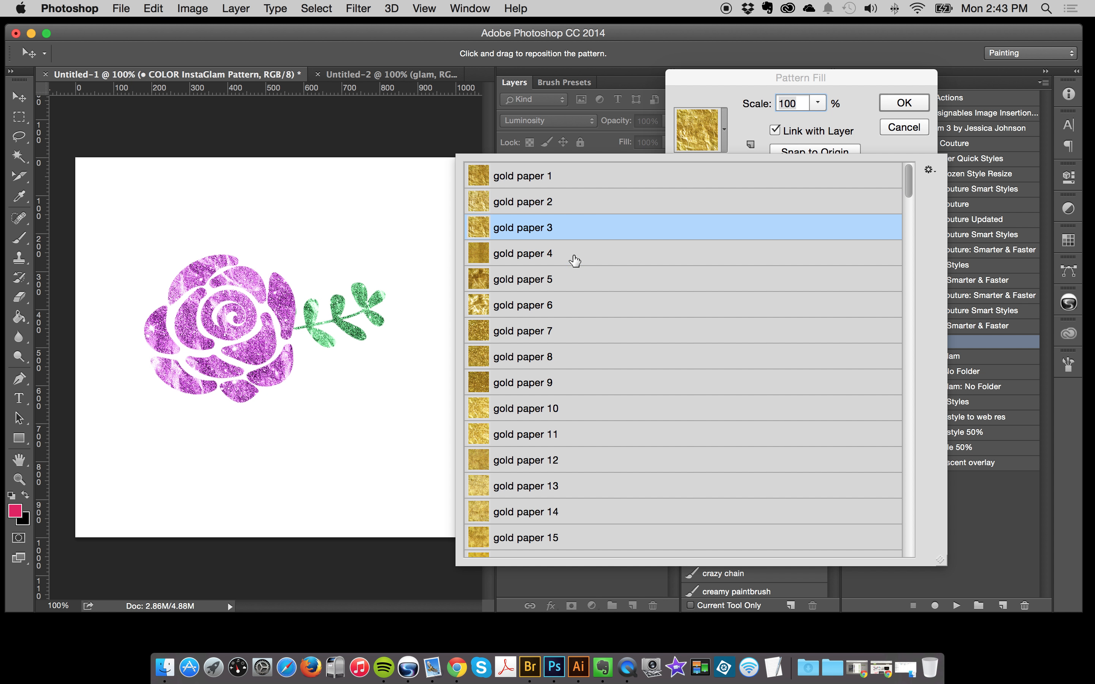
left_click(894, 105)
left_click(895, 105)
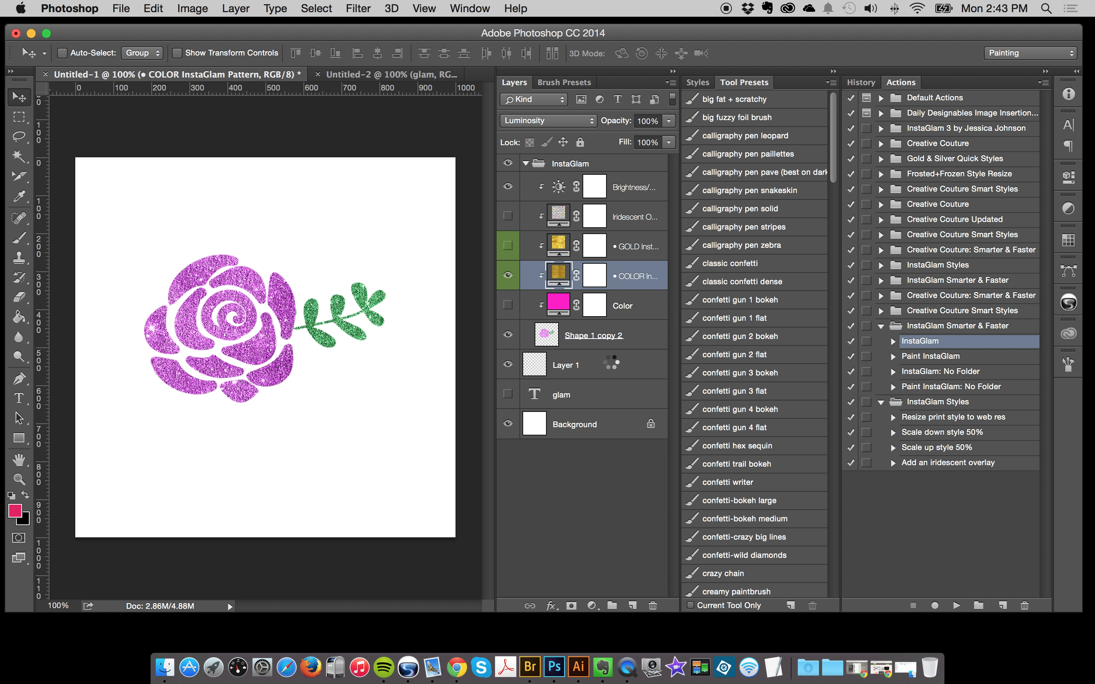
Step: Show the pink Color layer over the rose, hide it again, and select the Shape 1 copy 2 layer
left_click(624, 308)
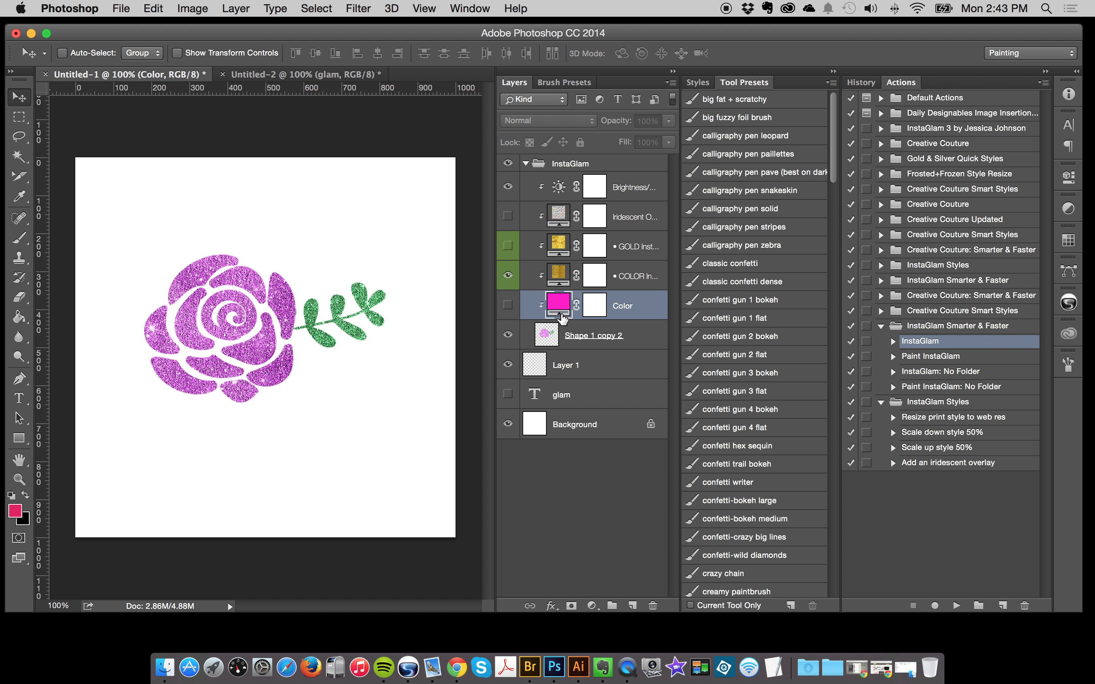
left_click(508, 306)
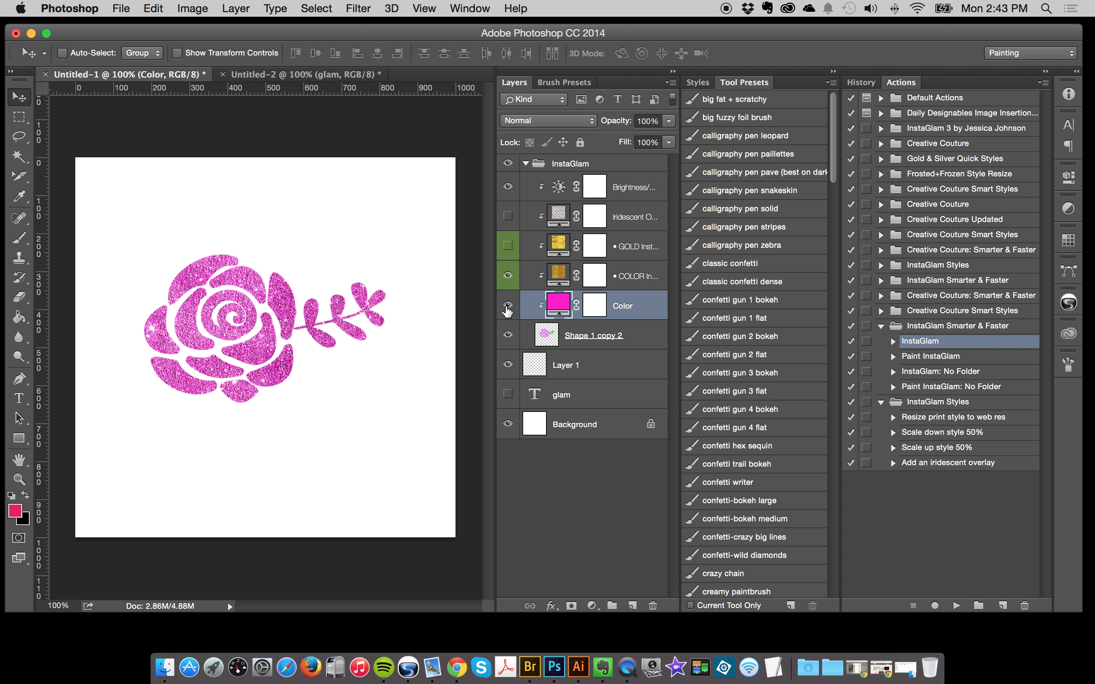
left_click(507, 306)
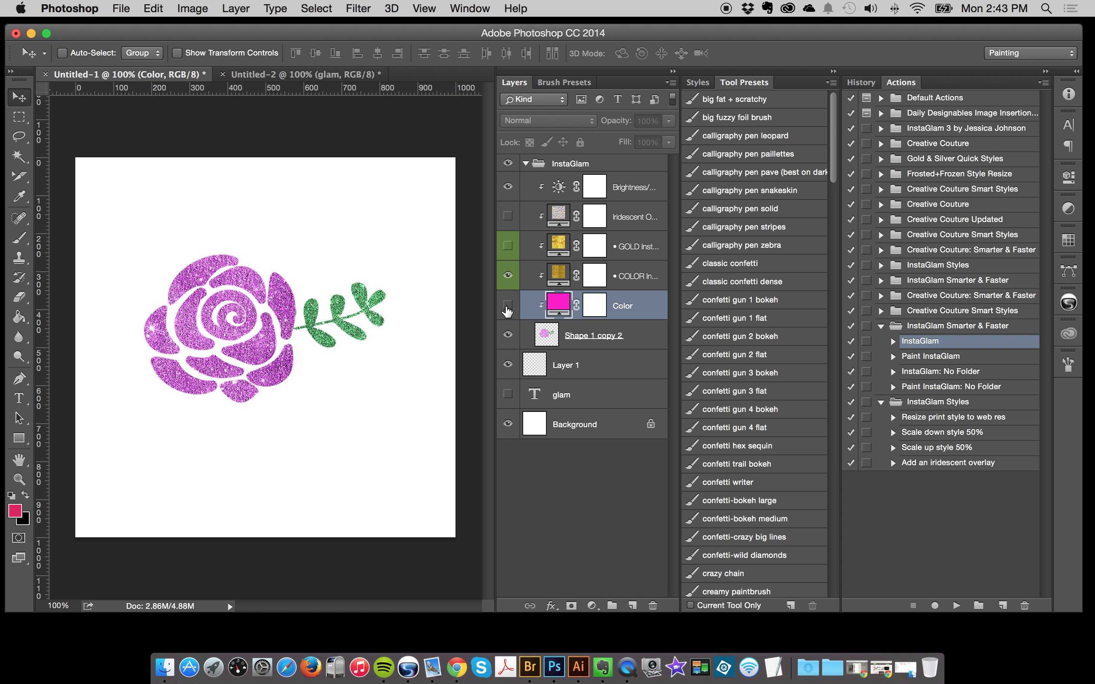
left_click(547, 342)
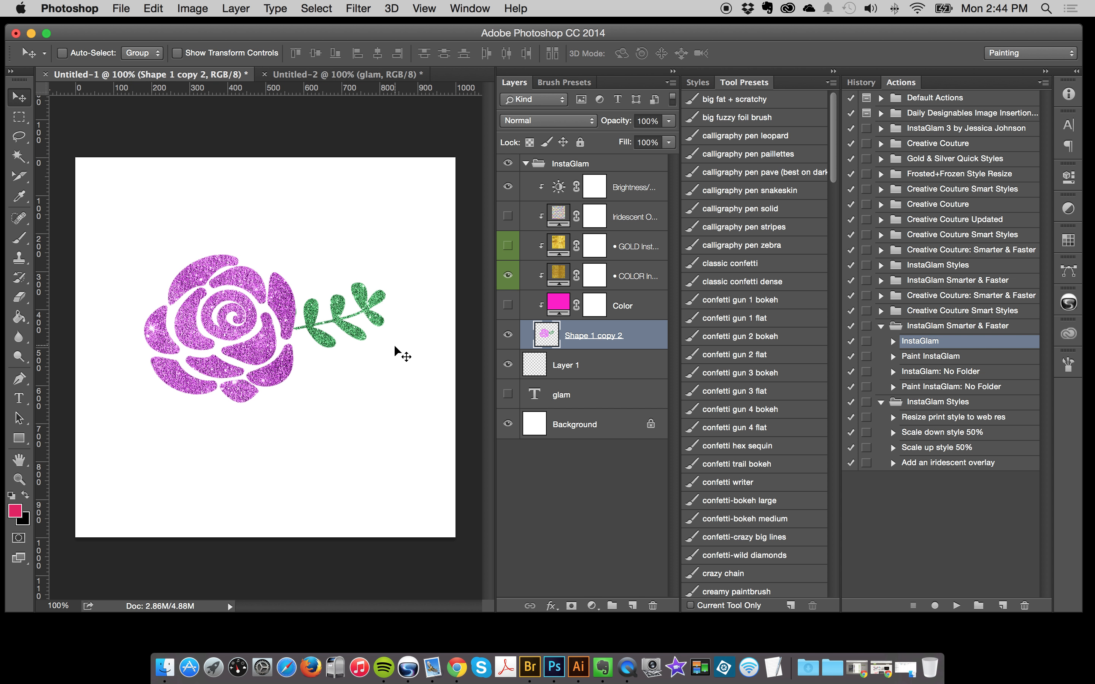
Step: Change the rose's COLOR InstaGlam Pattern fill to gold paper 22, previewing gold paper 3 on the way
double_click(559, 276)
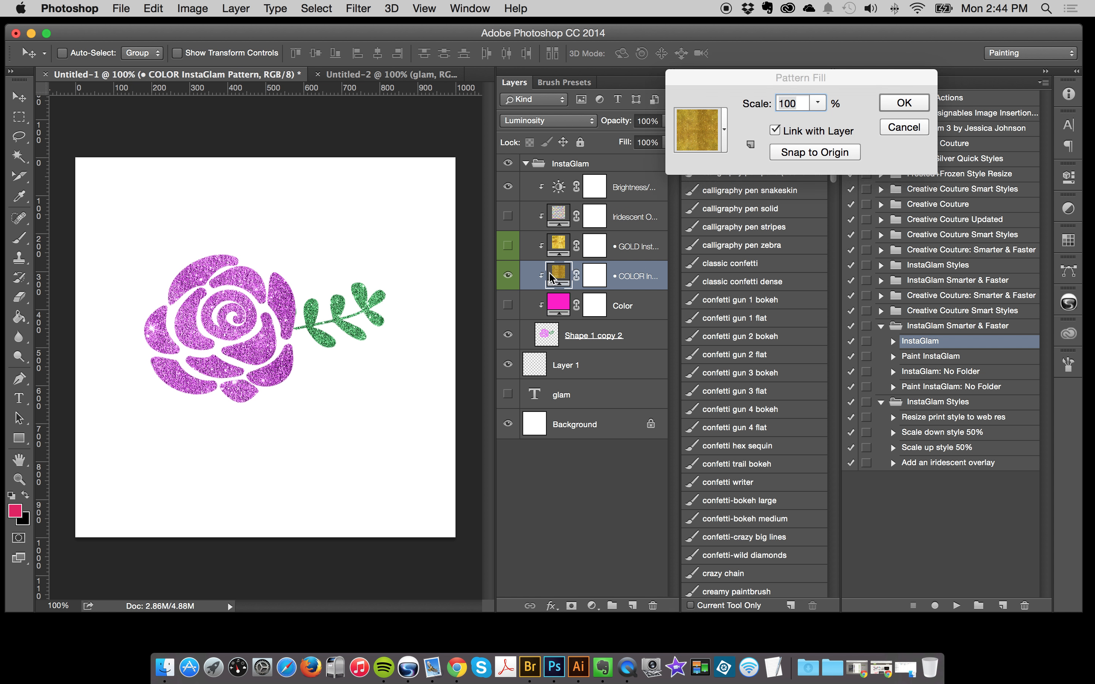
left_click(723, 131)
left_click(685, 226)
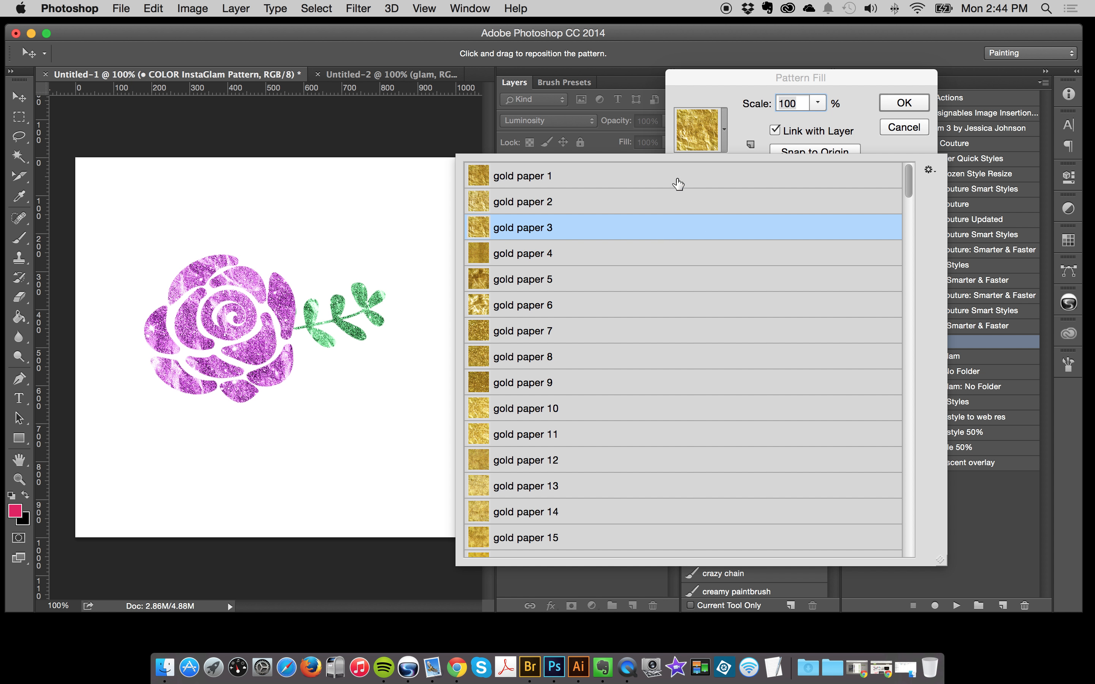
left_click(640, 460)
scroll(624, 435, "down", 5)
left_click(612, 405)
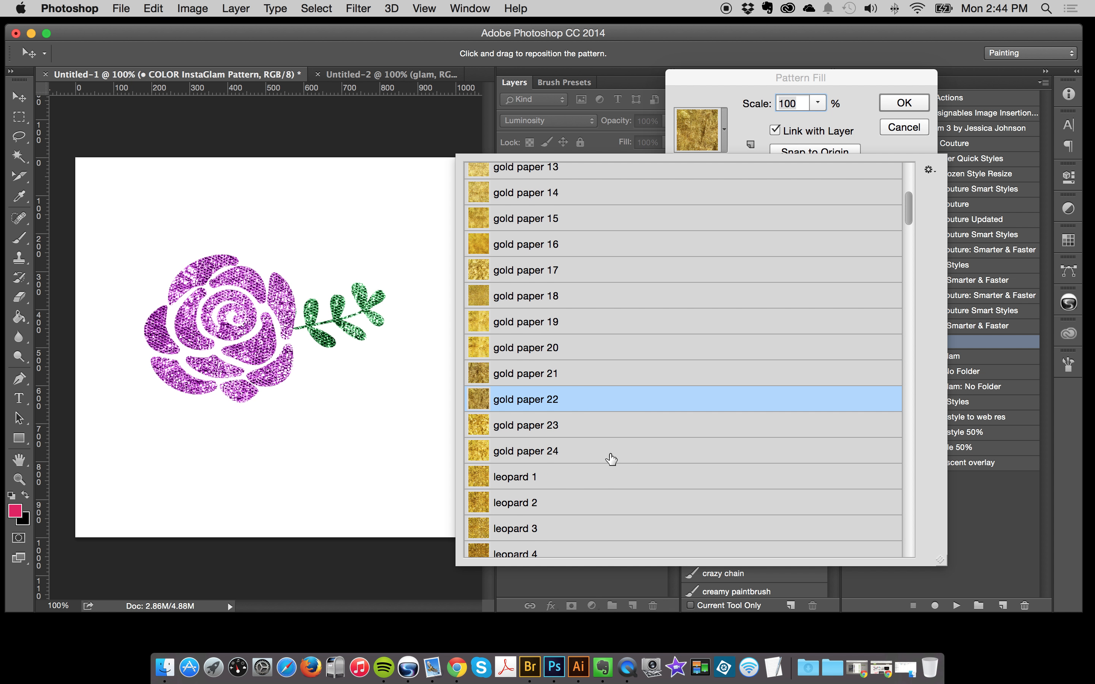
left_click(911, 100)
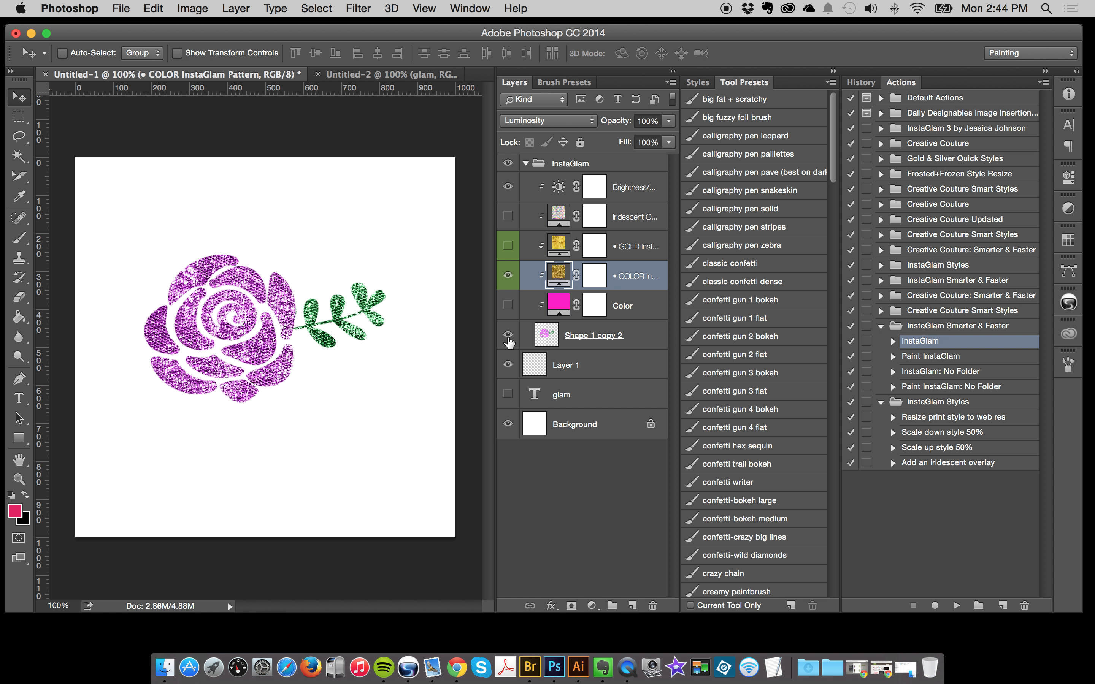
Step: Move the Shape 1 copy 2 layer out of the InstaGlam group to below Layer 1
left_click(593, 343)
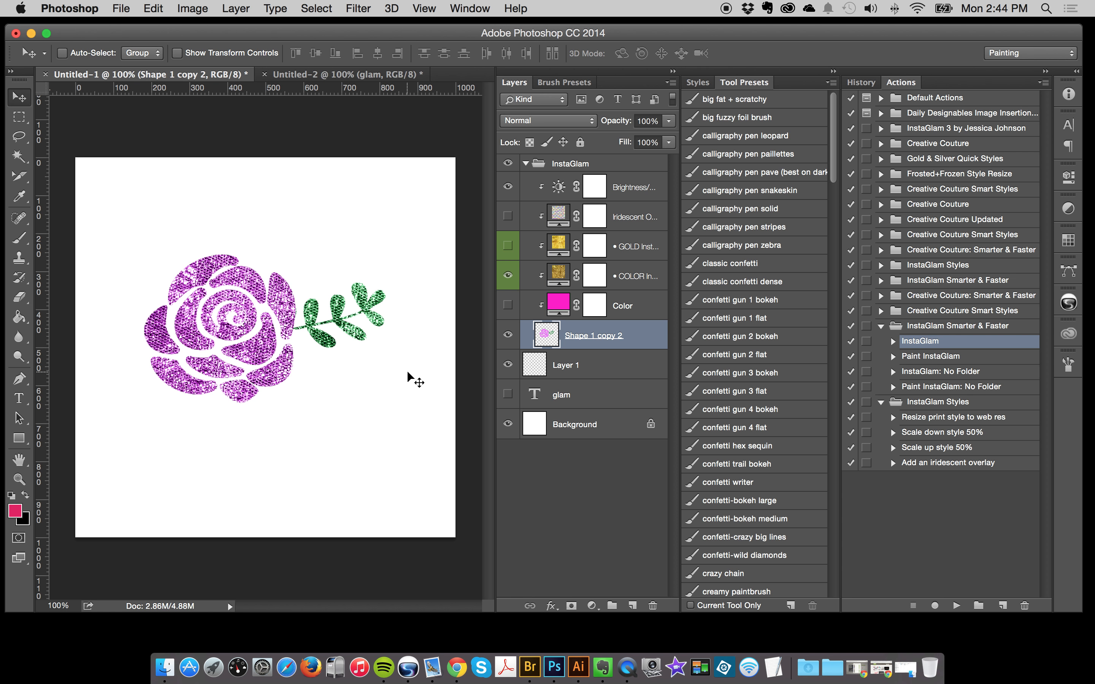
left_click(580, 165)
left_click_drag(588, 341, 580, 145)
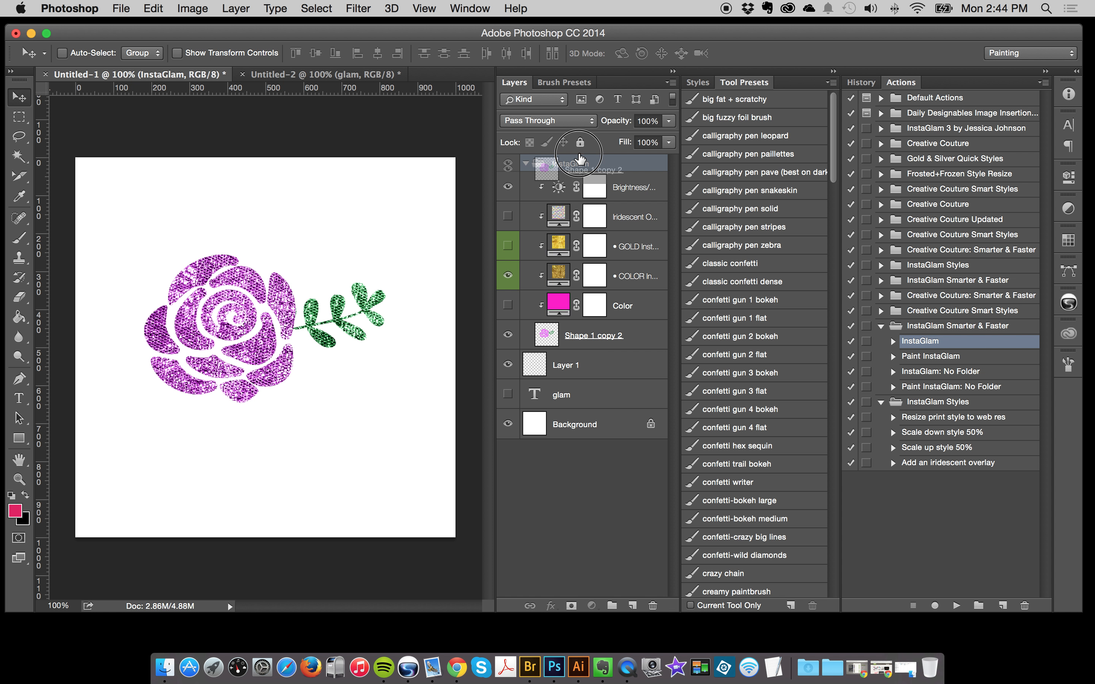
double_click(588, 337)
key("Return")
left_click_drag(585, 334, 586, 383)
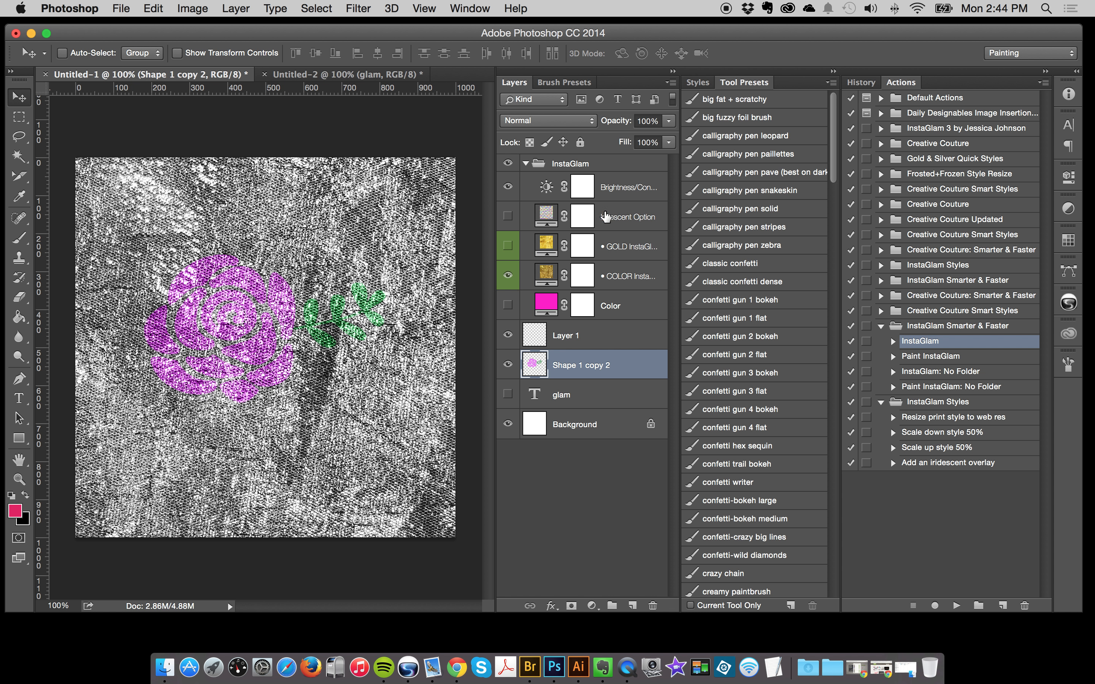
Step: Delete the InstaGlam group and run the InstaGlam: No Folder action on the Shape 1 copy 2 layer
left_click(611, 165)
key("Delete")
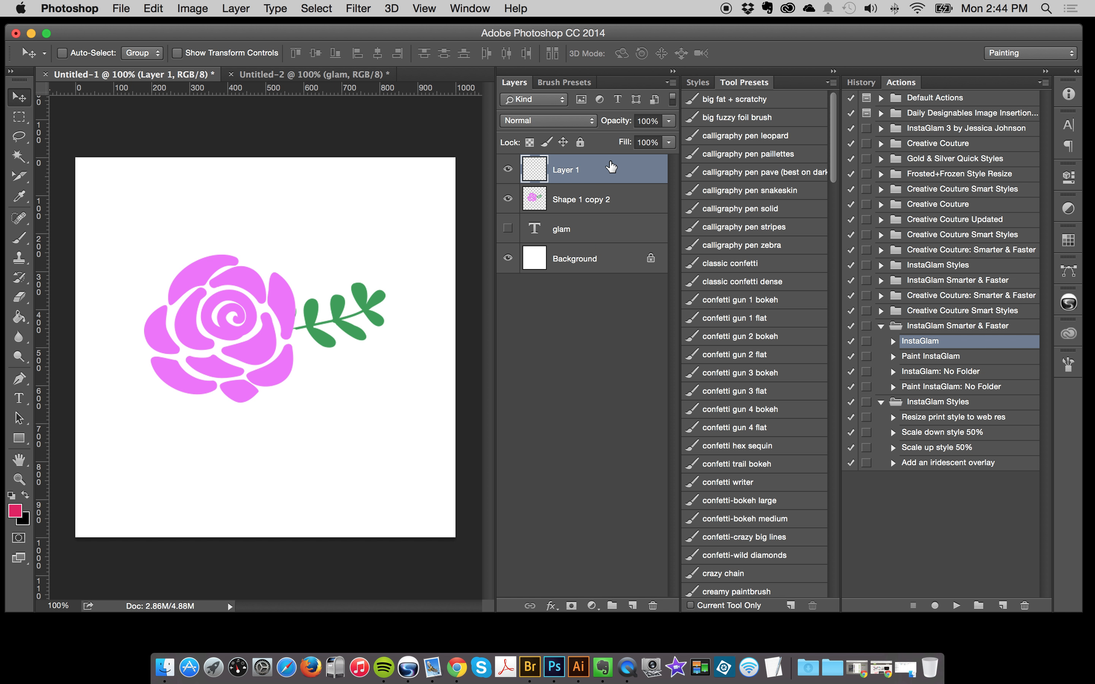
left_click(586, 204)
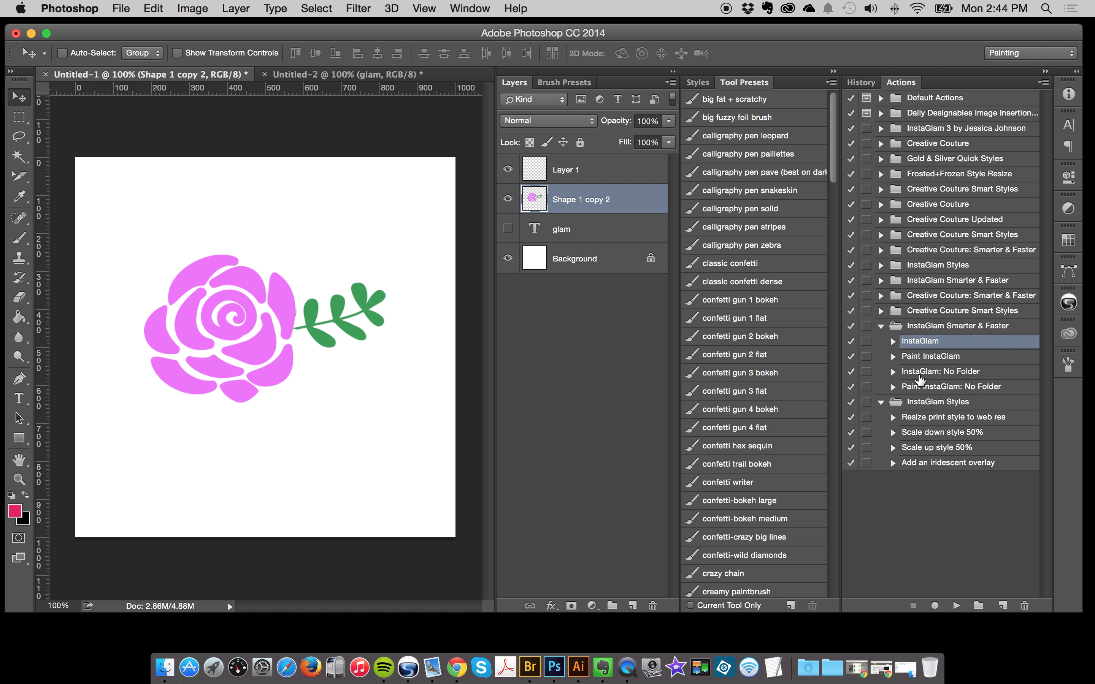
left_click(934, 373)
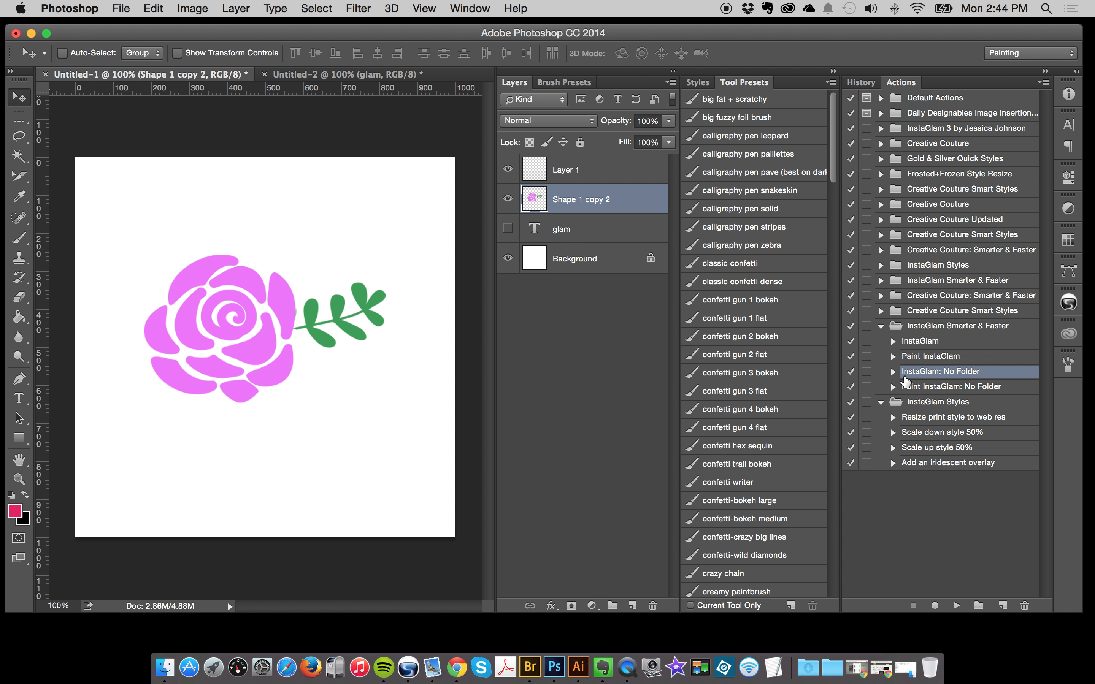
left_click(956, 605)
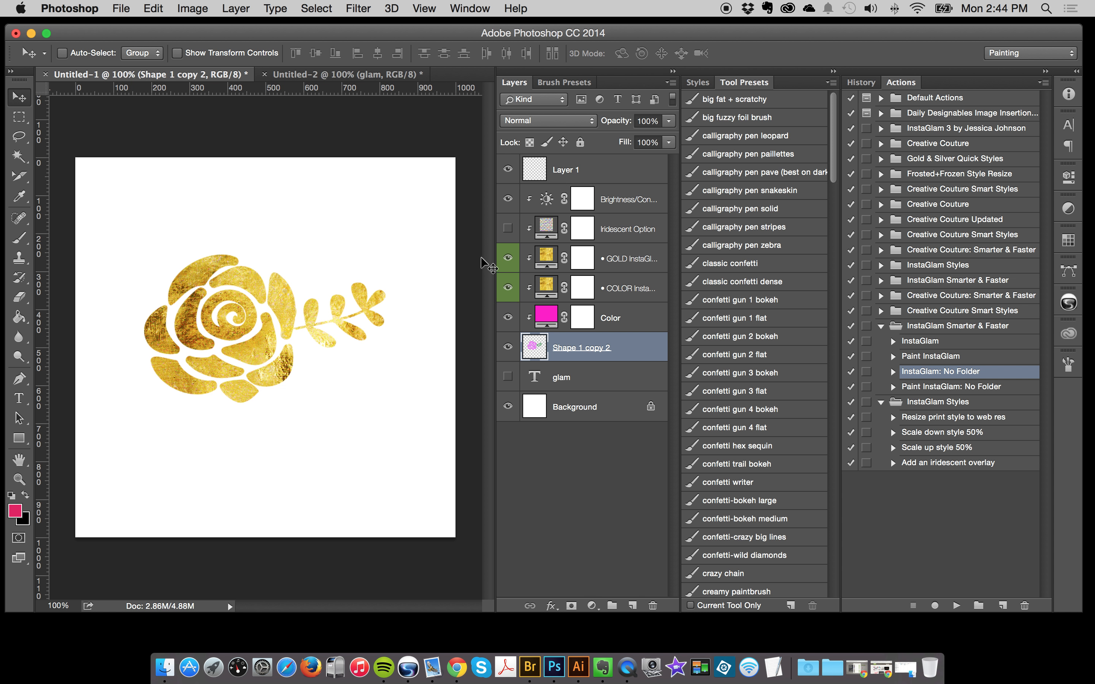
Step: Hide the GOLD pattern and pink Color layers so only the COLOR InstaGlam Pattern textures the rose's original colours
left_click(507, 259)
left_click(508, 288)
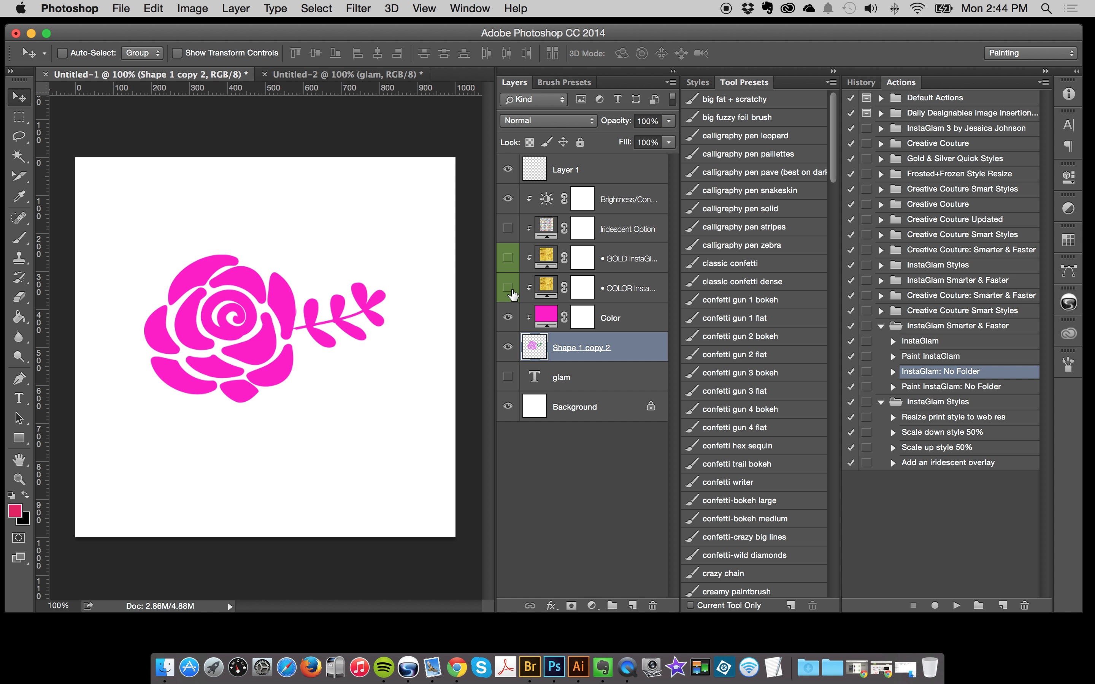
left_click(508, 288)
left_click(508, 318)
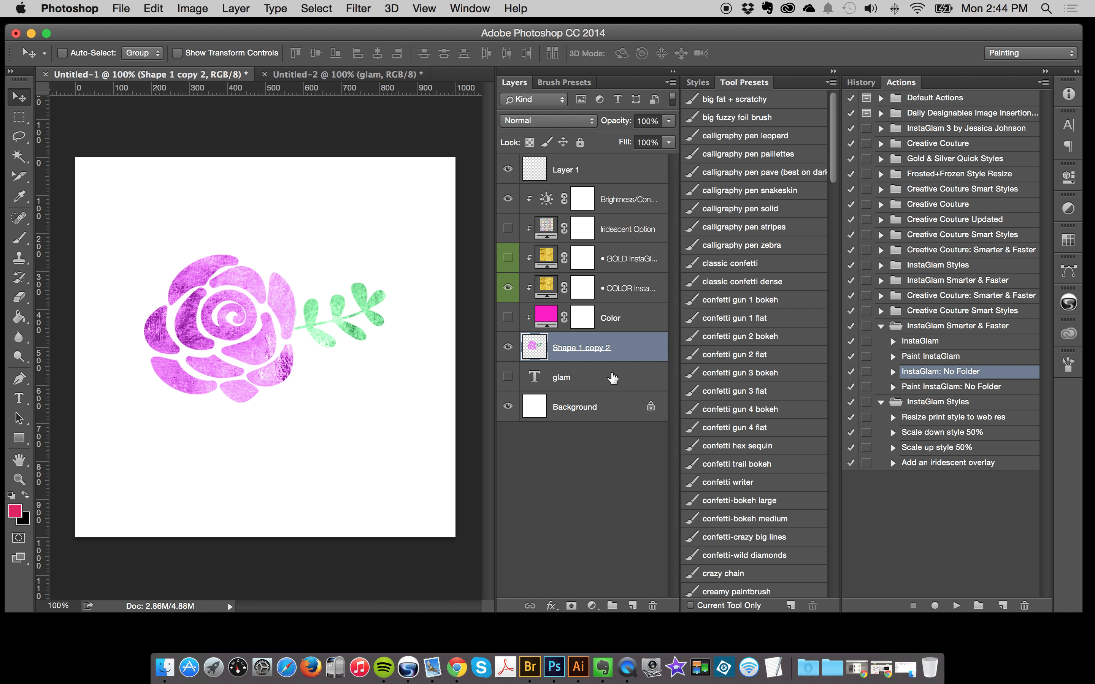
Step: Delete all the clipped effect layers from Color up to Brightness/Contrast above the rose
left_click(629, 318)
left_click(616, 193, "shift")
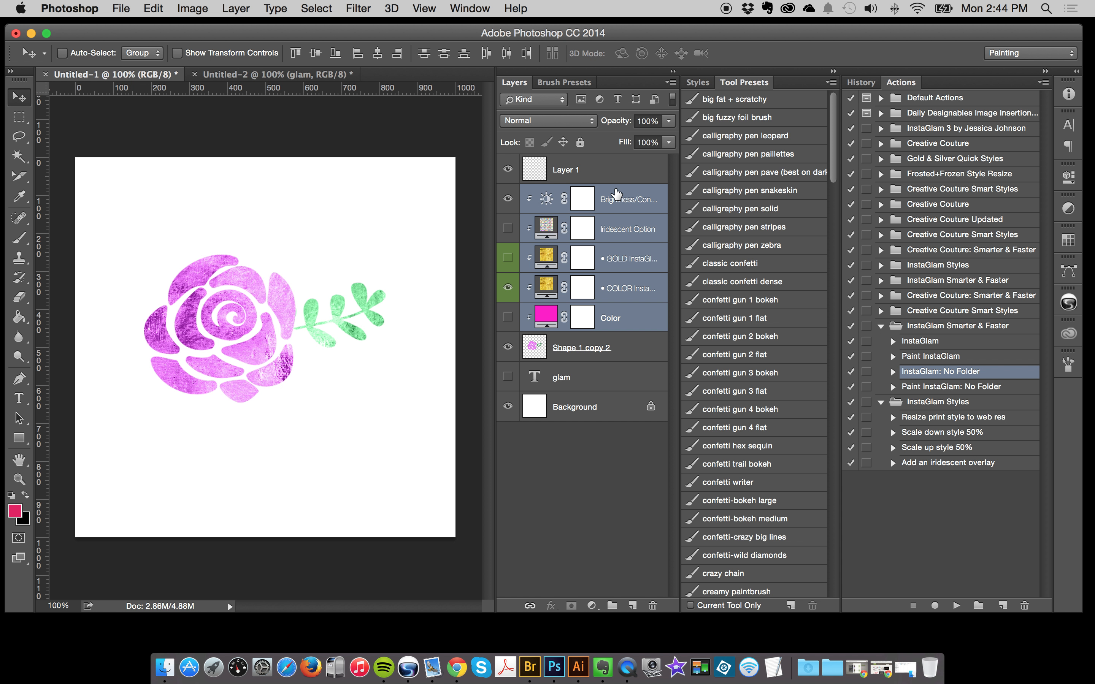
key("Delete")
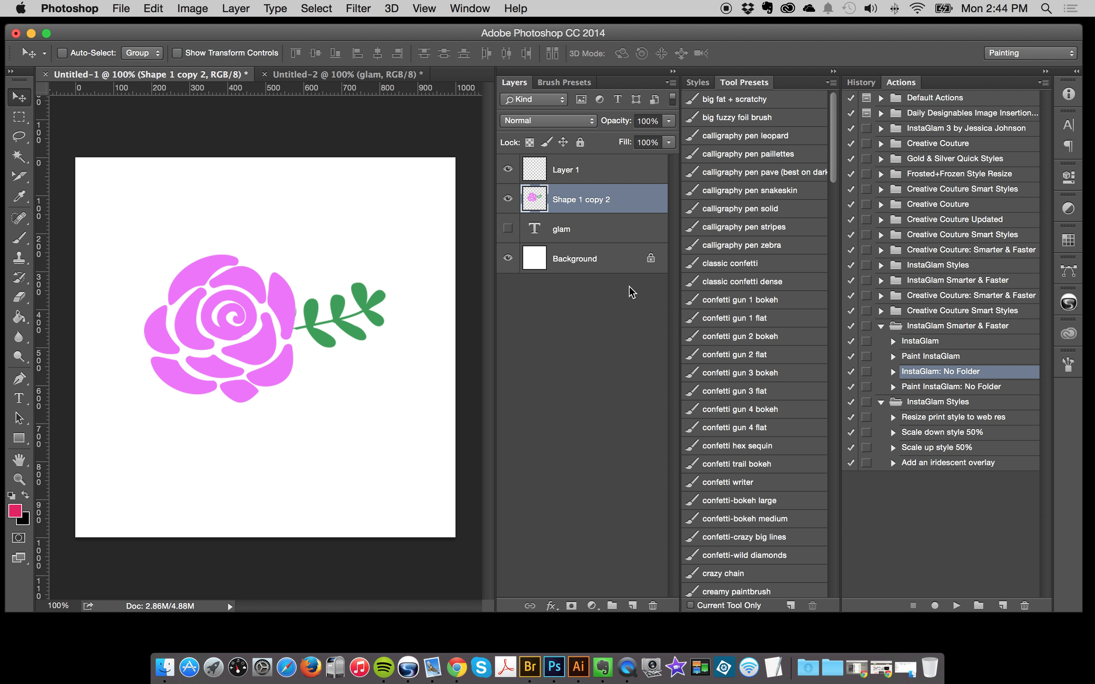
Step: Hide the Shape 1 copy 2 layer, run the Paint InstaGlam action, and expand the Paint InstaGlam group
left_click(507, 201)
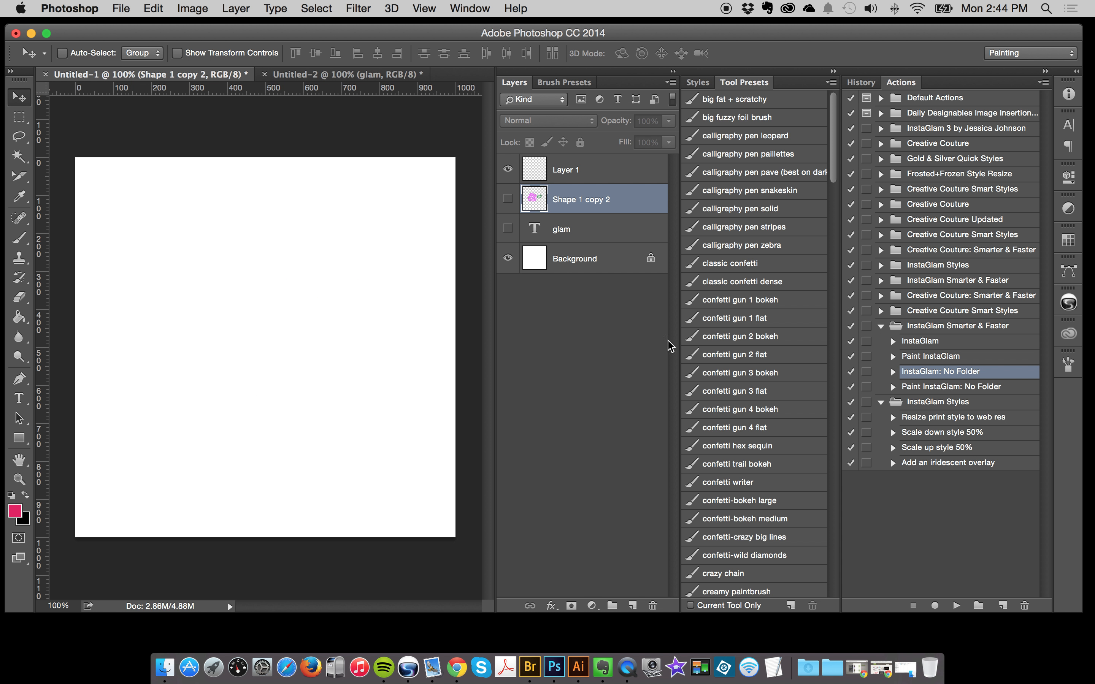
left_click(932, 357)
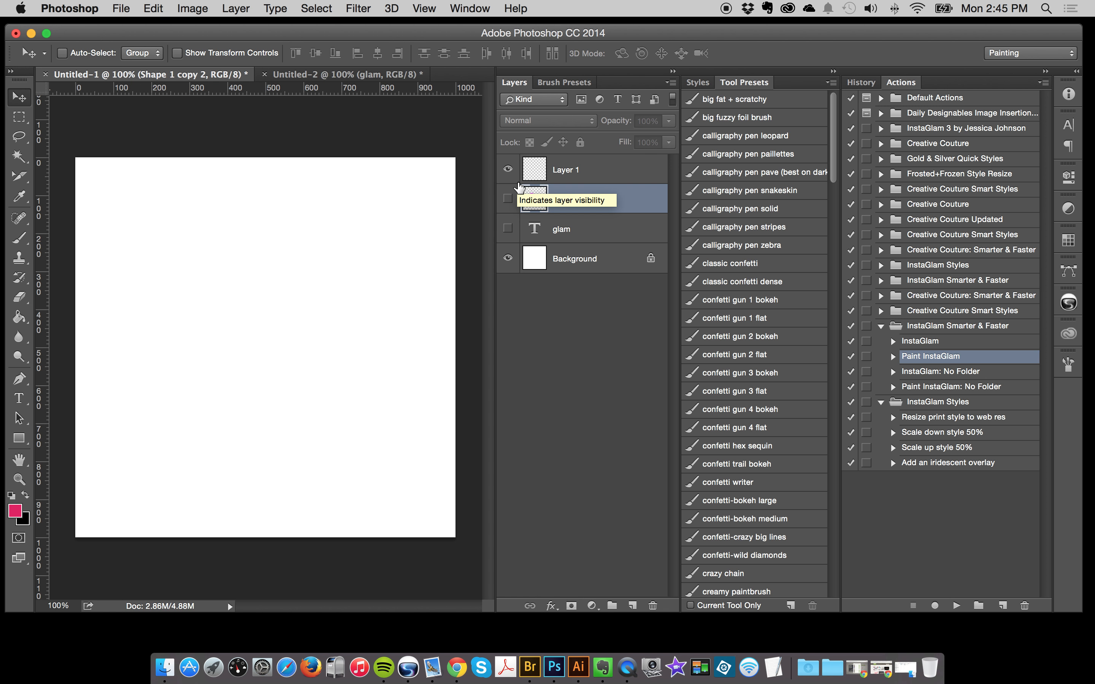
left_click(507, 198)
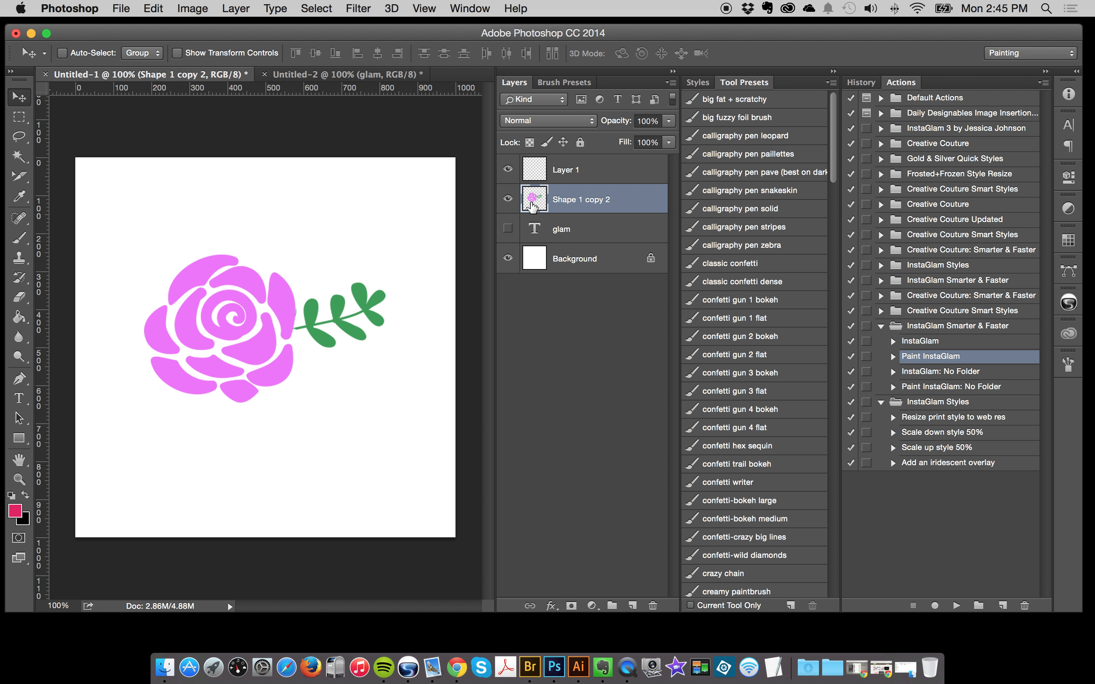
left_click(509, 199)
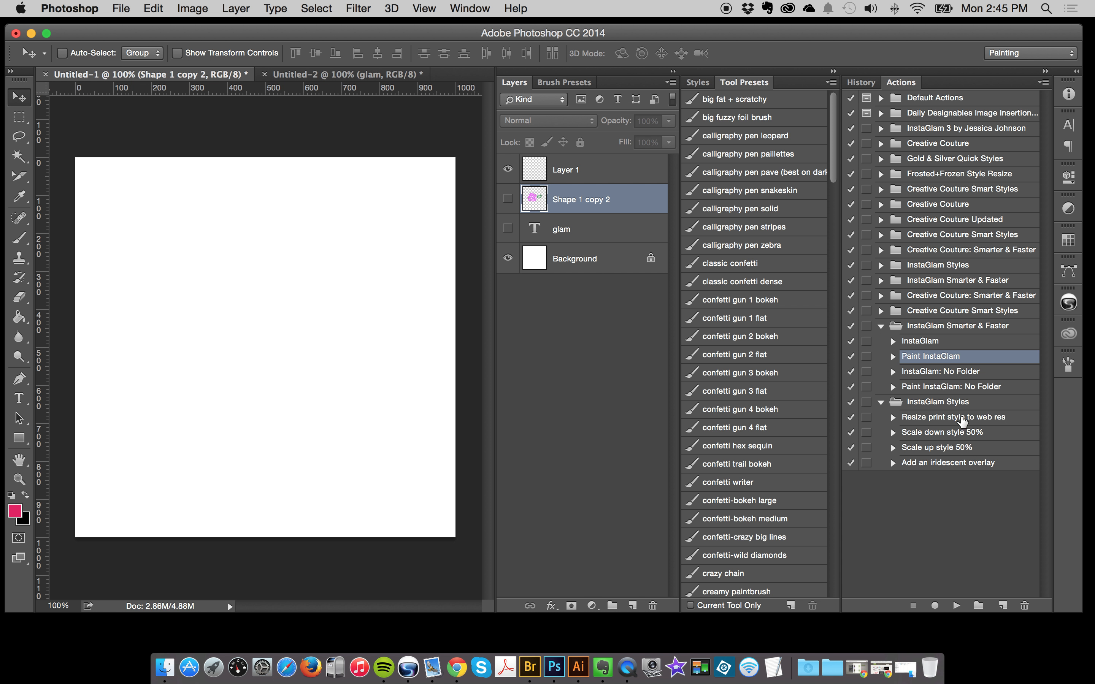
left_click(958, 605)
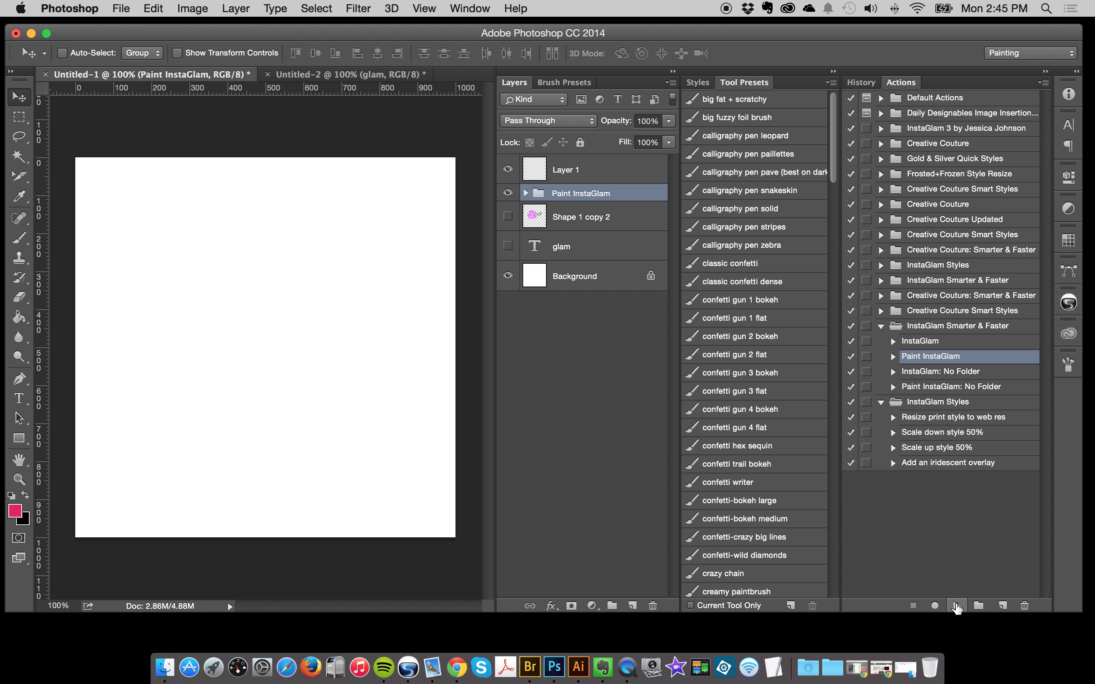
left_click(526, 194)
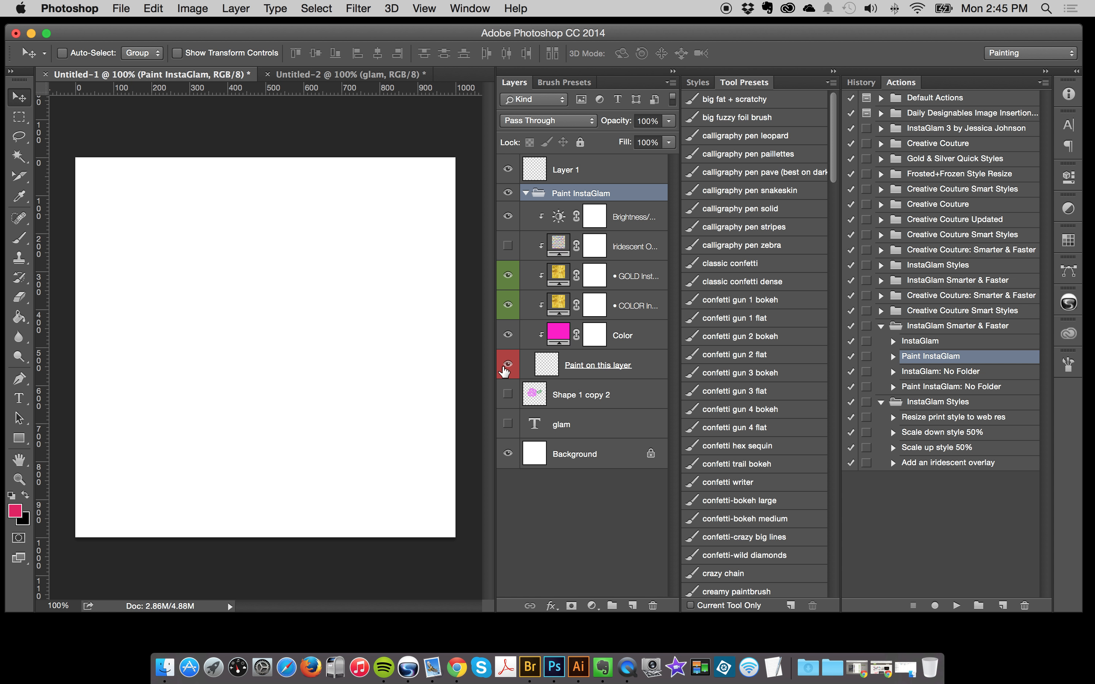
Step: Brush a long wavy zebra-textured stroke diagonally down the canvas on the "Paint on this layer" layer
left_click(570, 366)
left_click(27, 238)
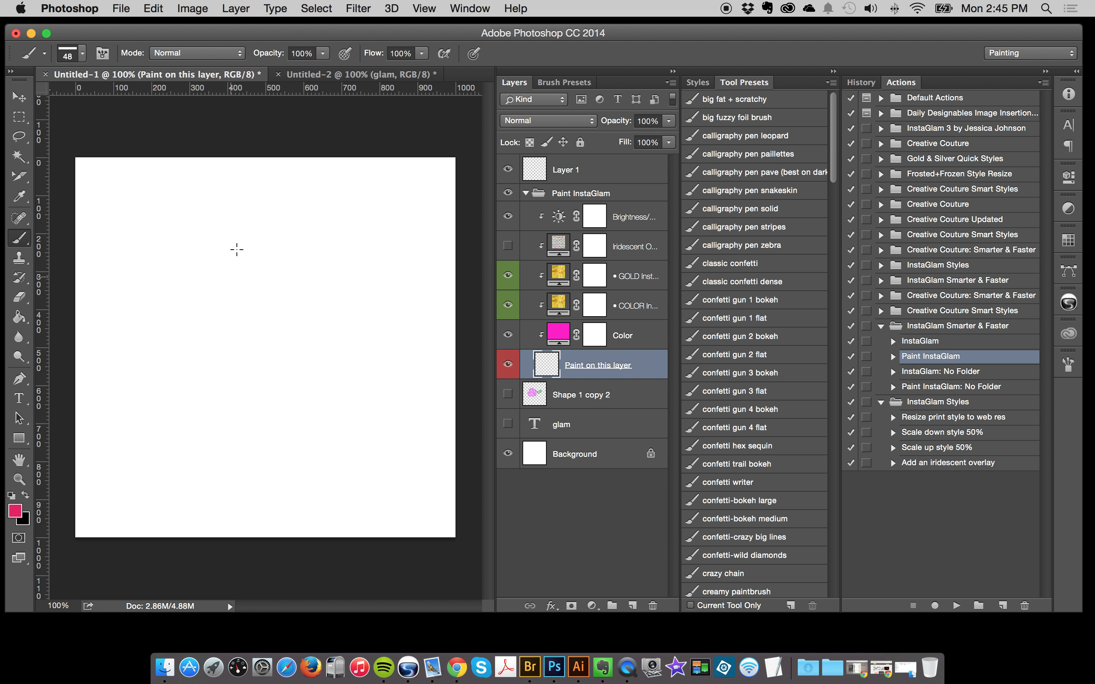
mouse_move(209, 217)
left_mouse_down()
mouse_move(201, 283)
mouse_move(305, 298)
mouse_move(310, 335)
mouse_move(293, 371)
mouse_move(309, 405)
mouse_move(396, 405)
mouse_move(402, 451)
mouse_move(383, 503)
left_mouse_up()
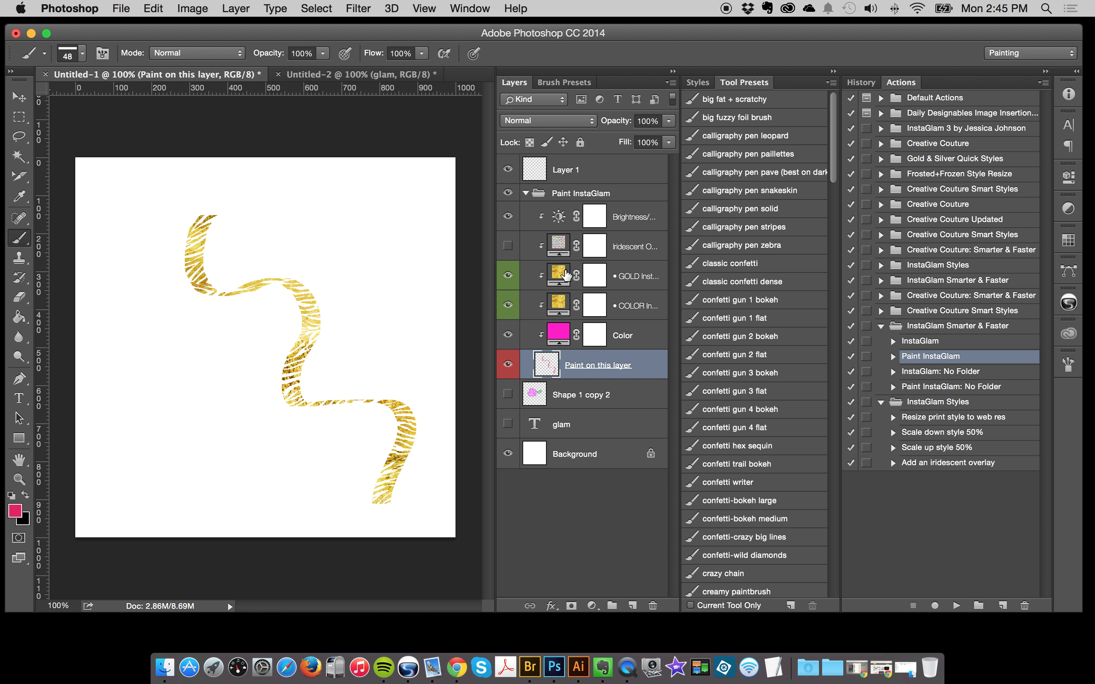
Step: Change the GOLD InstaGlam Pattern fill in the Paint InstaGlam group to a darker, mottled gold pattern
left_click(558, 278)
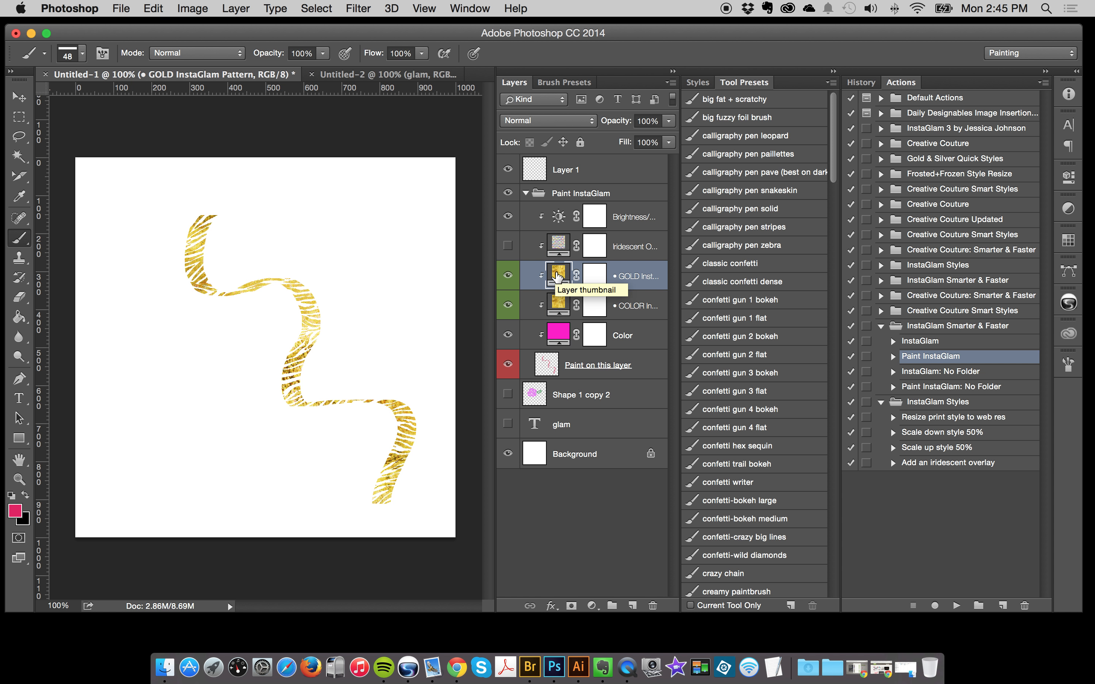
double_click(557, 278)
left_click(698, 122)
left_click(650, 243)
left_click(650, 400)
left_click(644, 479)
scroll(633, 452, "down", 5)
left_click(614, 334)
left_click(904, 103)
Step: Draw a black rectangle about 1146 by 1137 px directly above the Background layer, covering the whole canvas
left_click(581, 452)
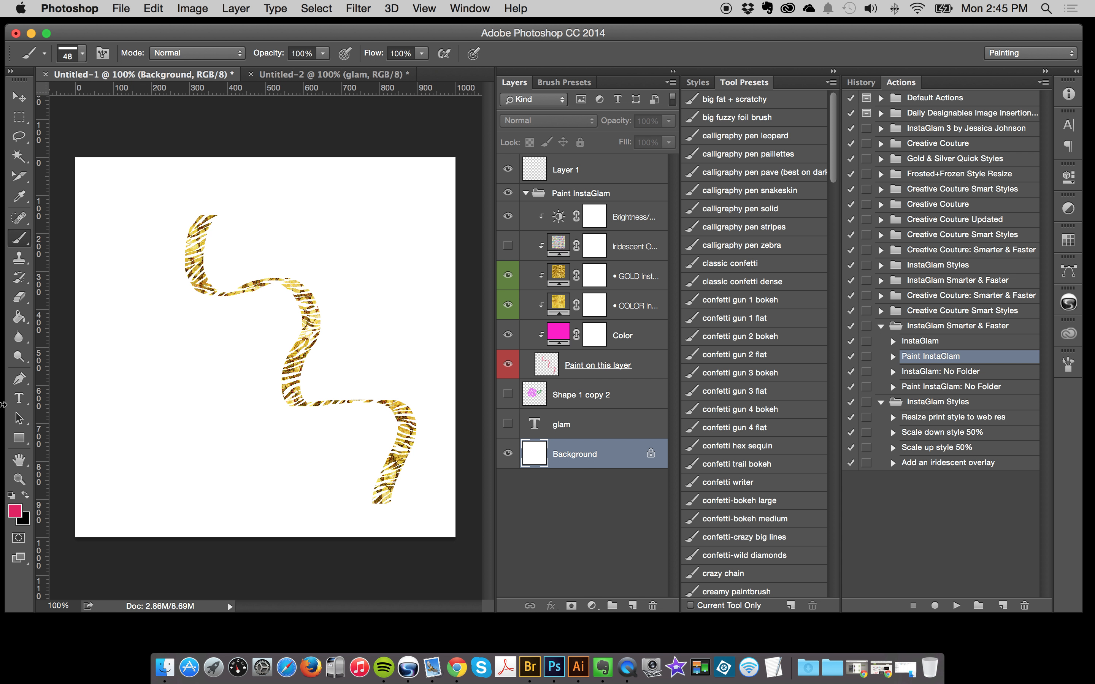
left_click(25, 495)
left_click(19, 438)
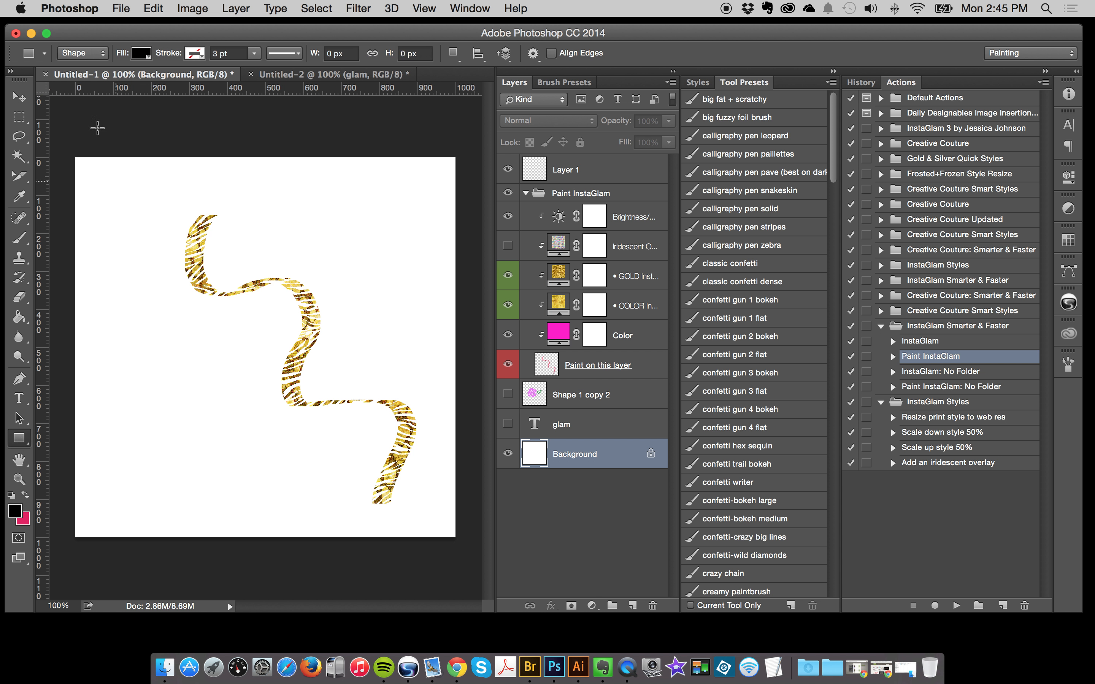
left_click_drag(62, 143, 497, 575)
key("m")
left_click(19, 96)
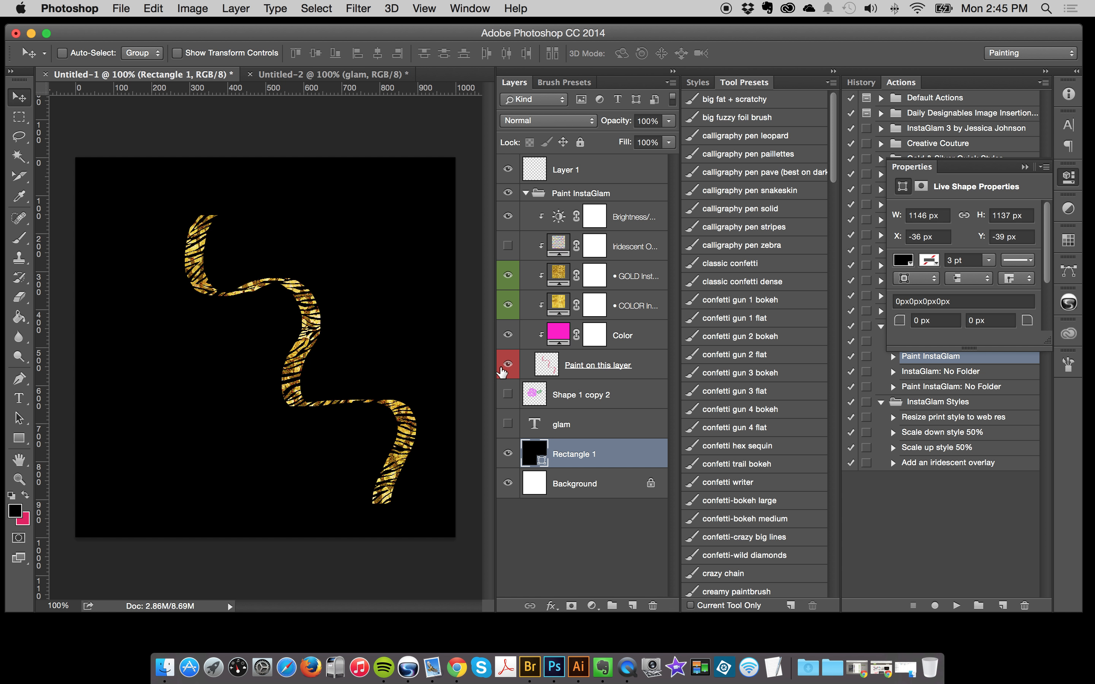
Step: On the "Paint on this layer" layer, paint a classic confetti trail near the canvas's upper right and a calligraphy pen paillettes stroke down its left side
left_click(602, 367)
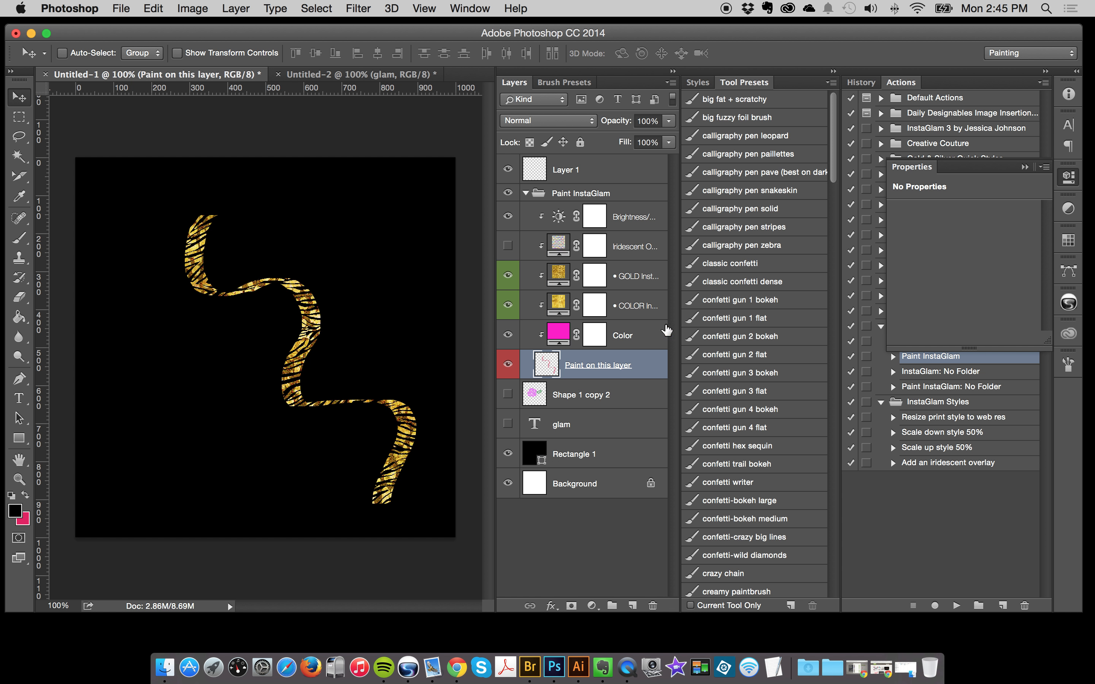
left_click(750, 264)
mouse_move(288, 148)
left_mouse_down()
mouse_move(412, 238)
mouse_move(435, 292)
left_mouse_up()
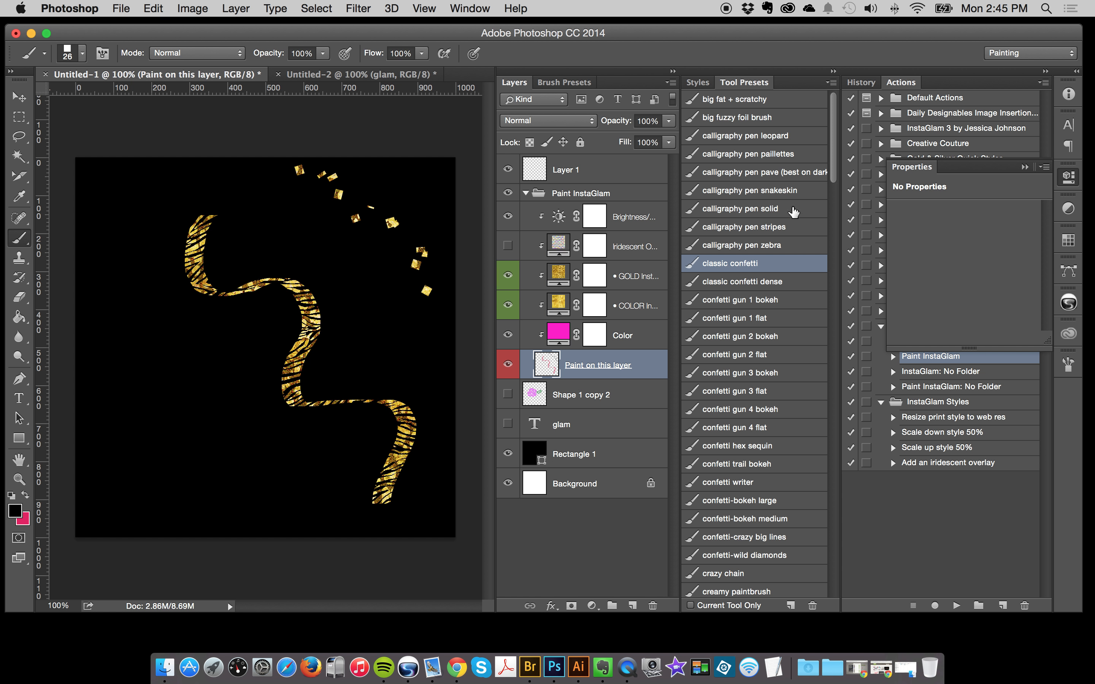
left_click(762, 148)
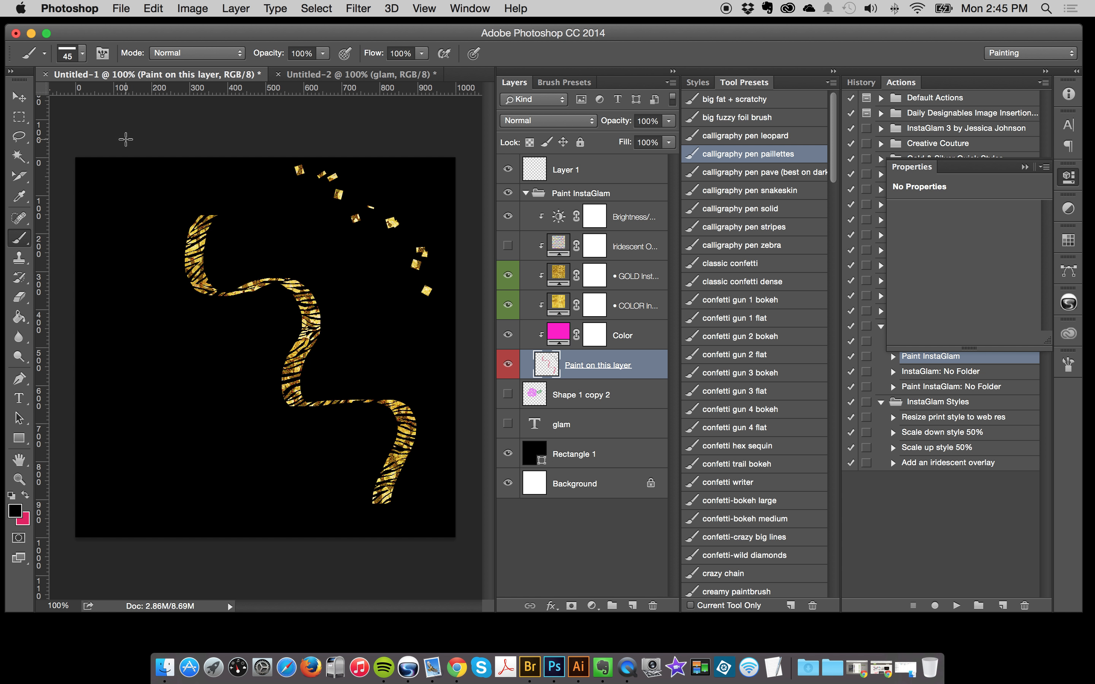
left_click_drag(126, 139, 109, 458)
Step: Scatter round confetti along the bottom of the canvas with the confetti gun 1 flat brush preset
left_click(763, 263)
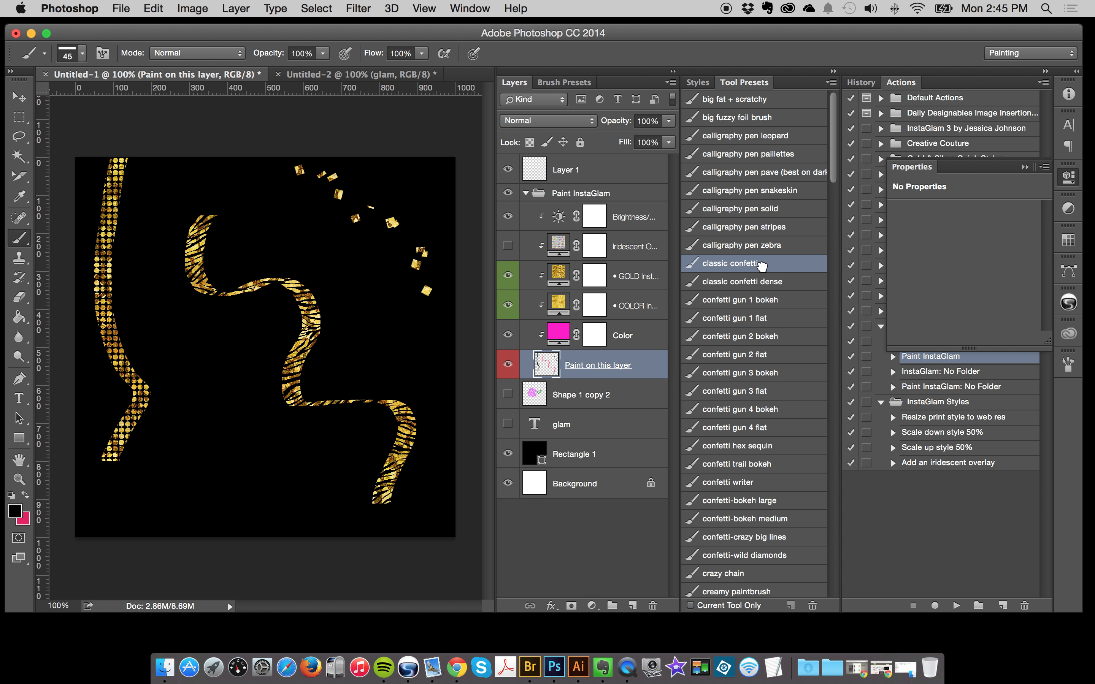
left_click(763, 319)
mouse_move(350, 513)
left_mouse_down()
mouse_move(326, 556)
mouse_move(149, 545)
left_mouse_up()
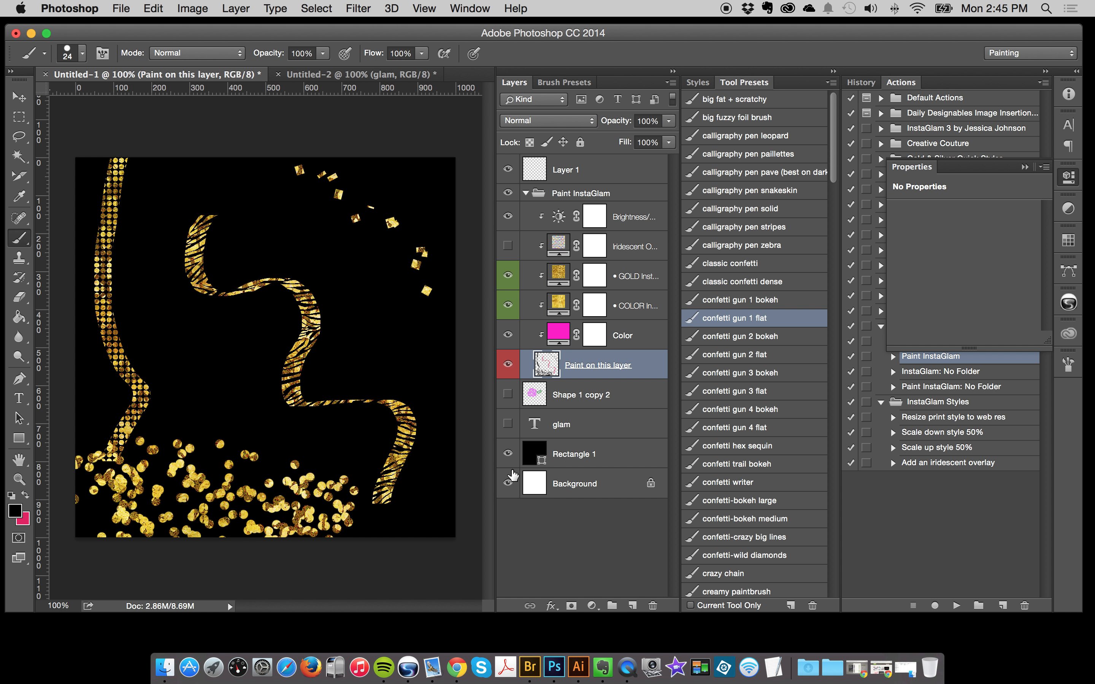
Step: Change the GOLD InstaGlam Pattern fill to another textured gold pattern, previewing options such as gold paper 23
double_click(559, 276)
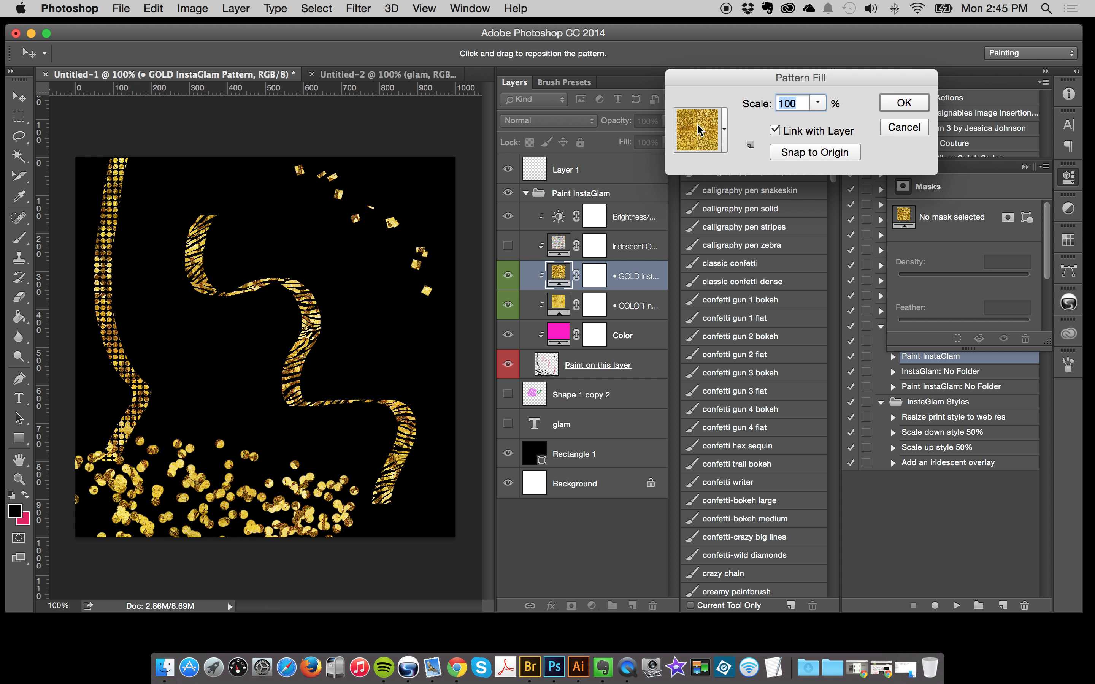
left_click(699, 130)
left_click(647, 466)
left_click(659, 285)
key("Up")
key("Up")
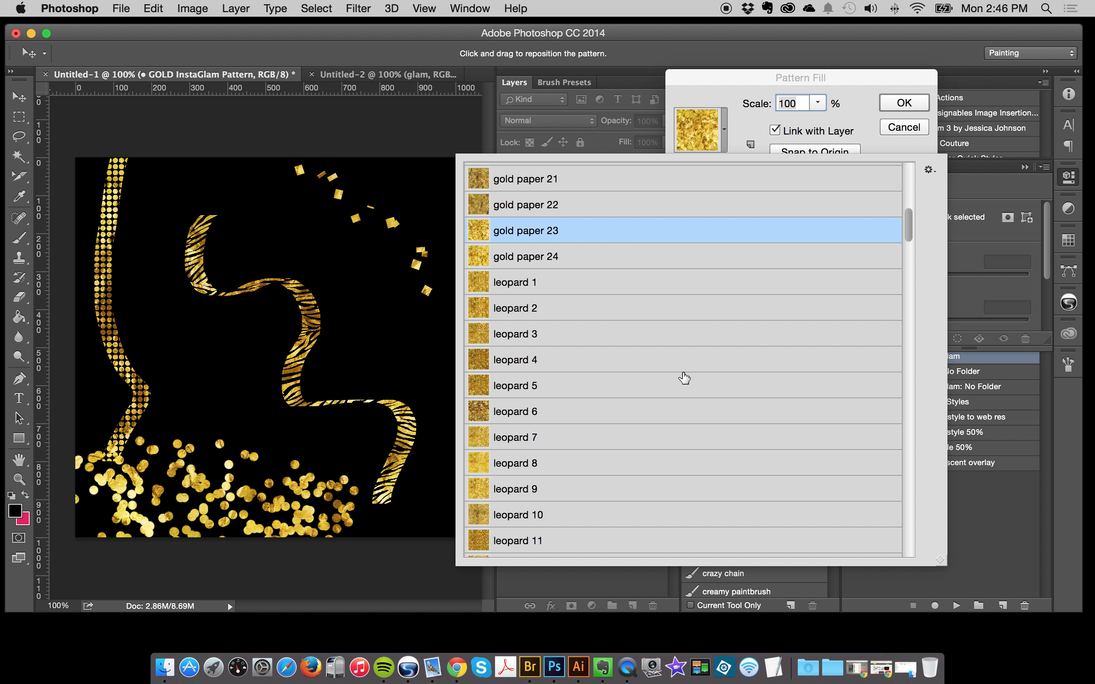
scroll(656, 316, "up", 3)
left_click(635, 261)
left_click(638, 225)
left_click(900, 103)
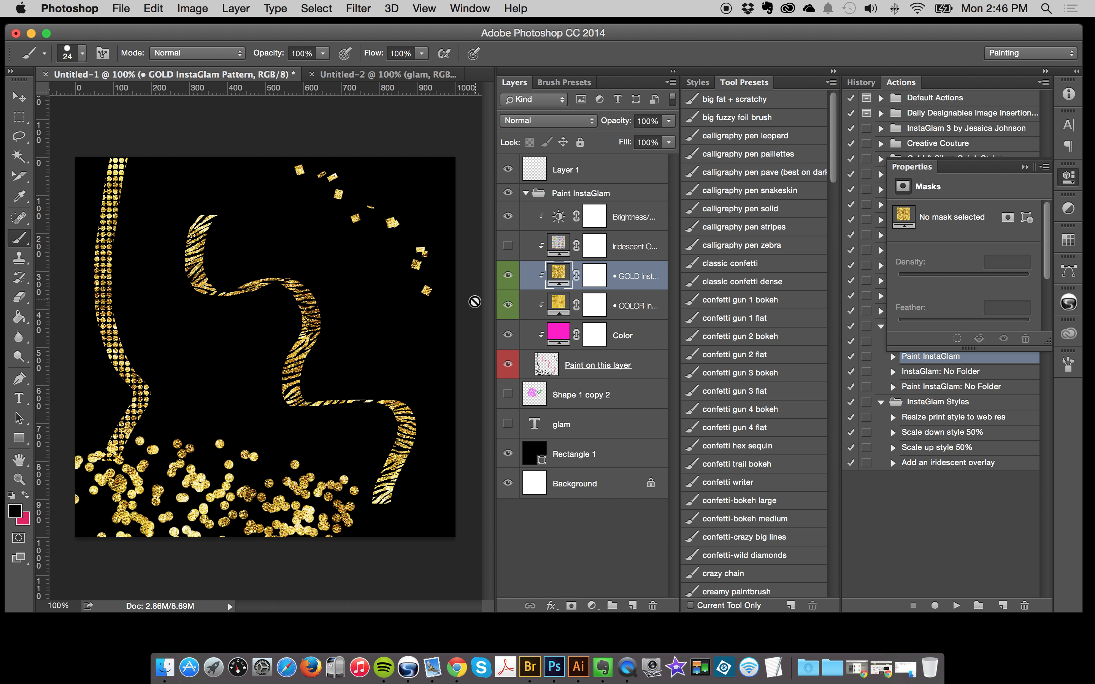
Step: Hide the GOLD pattern layer and give the COLOR InstaGlam Pattern fill a different foil texture, previewing gold paper 19 on the way
left_click(507, 275)
left_click(635, 309)
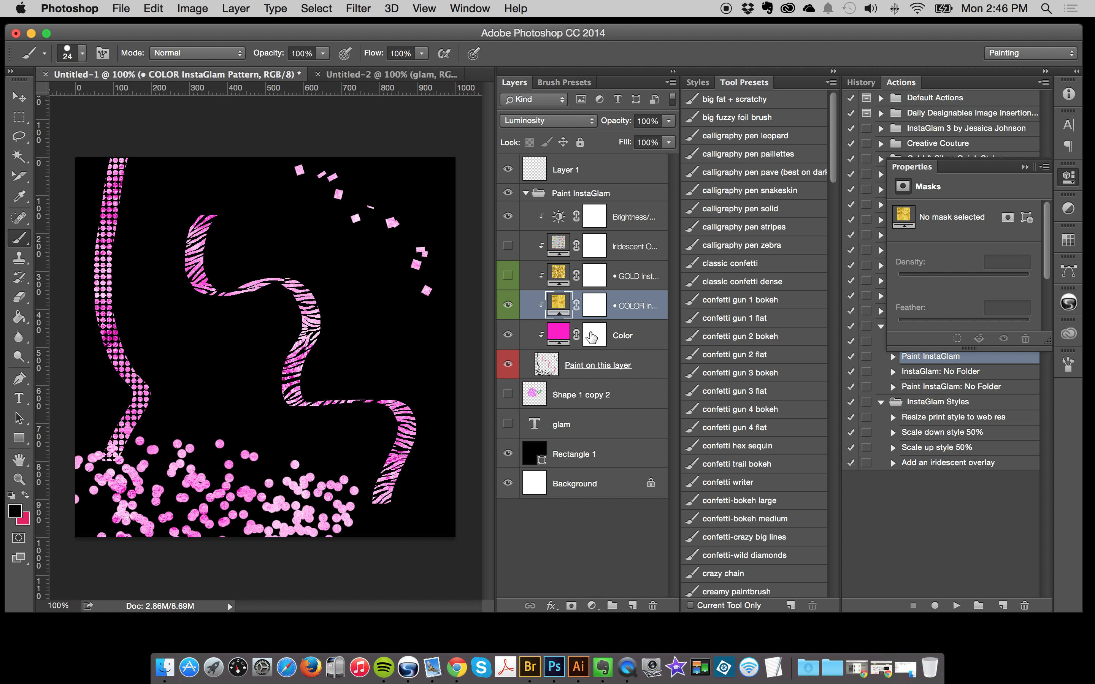
double_click(559, 308)
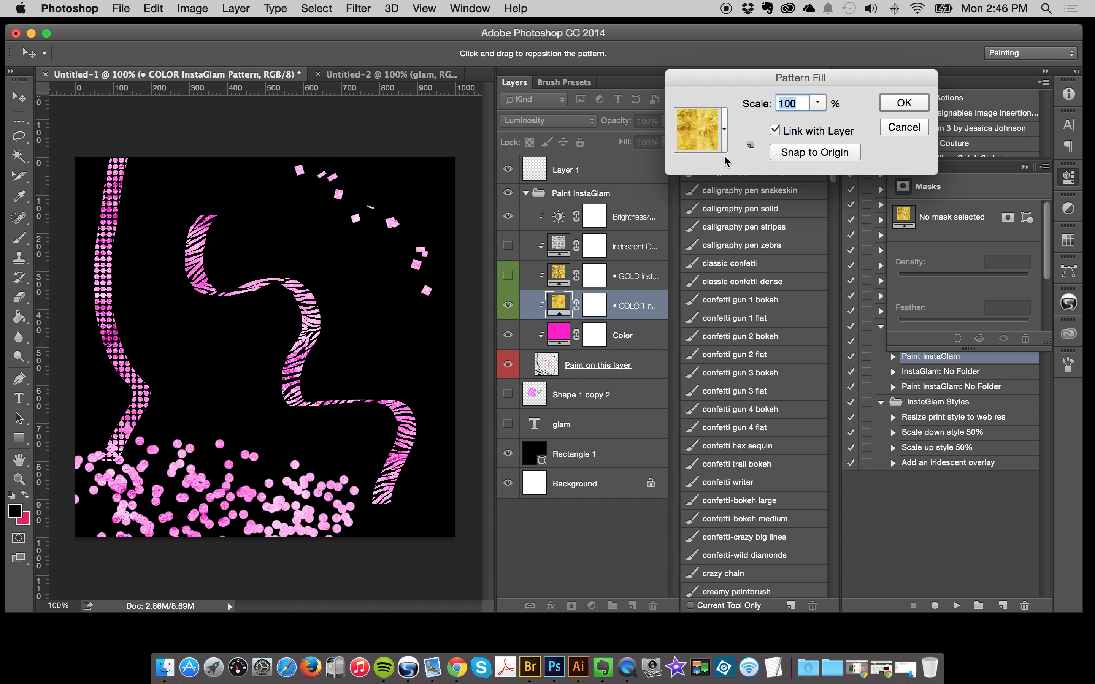
left_click(699, 131)
left_click(691, 452)
left_click(692, 497)
left_click(677, 254)
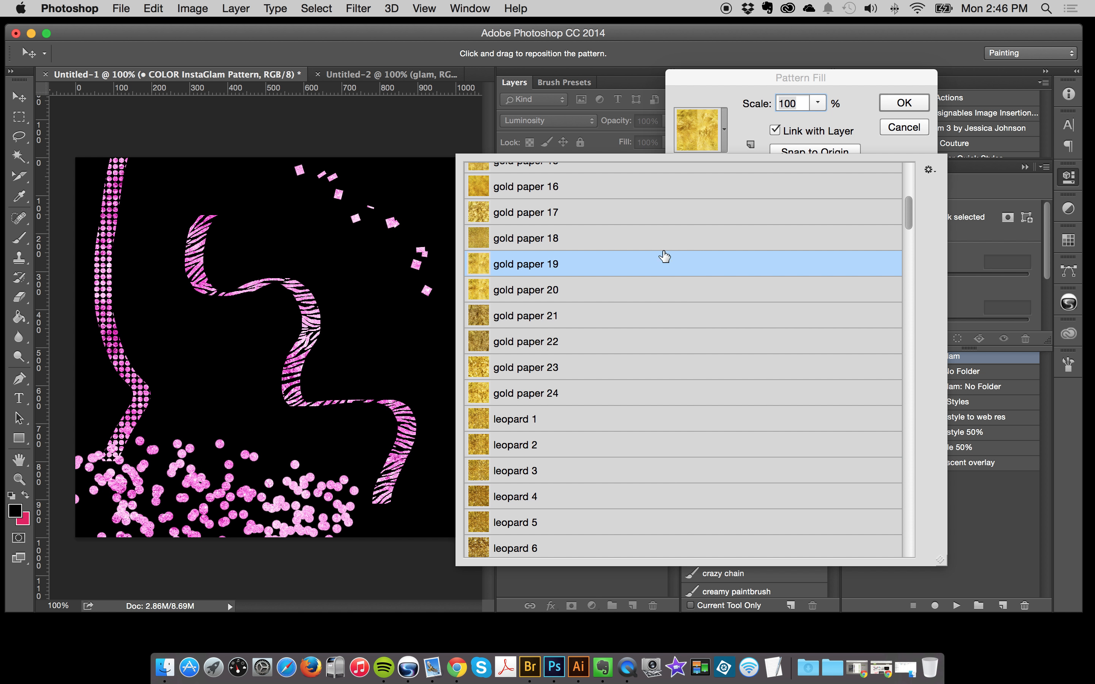
scroll(665, 246, "up", 8)
left_click(656, 278)
left_click(902, 105)
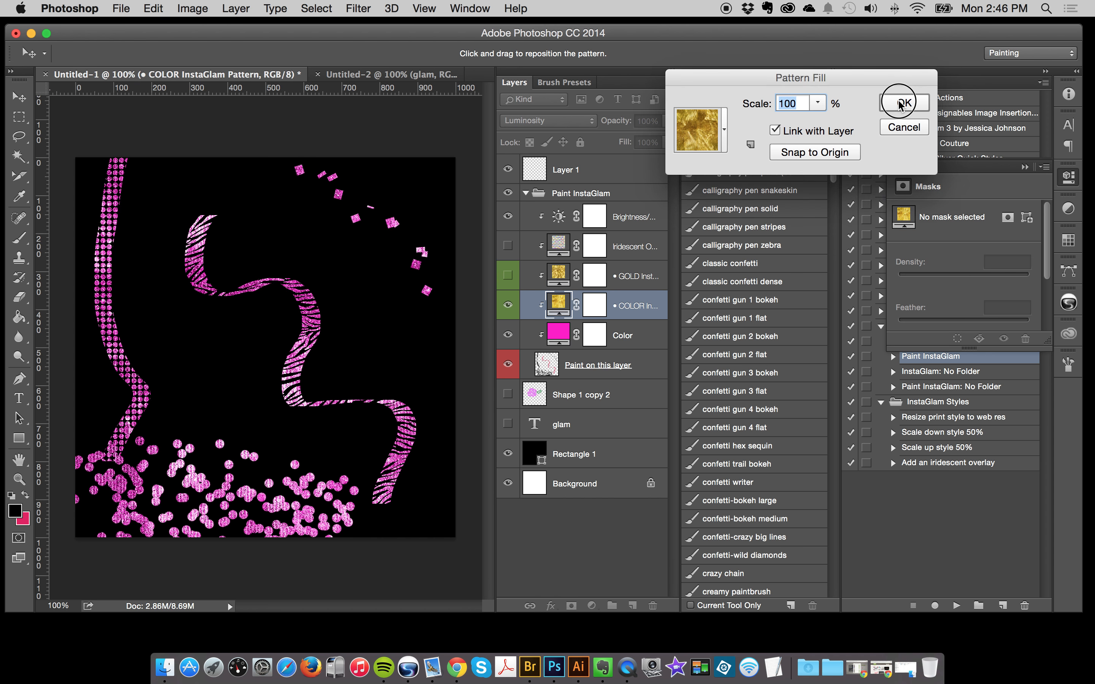
left_click(901, 103)
Step: Set the Color fill layer in the Paint InstaGlam group to purple, 6000ff
double_click(553, 337)
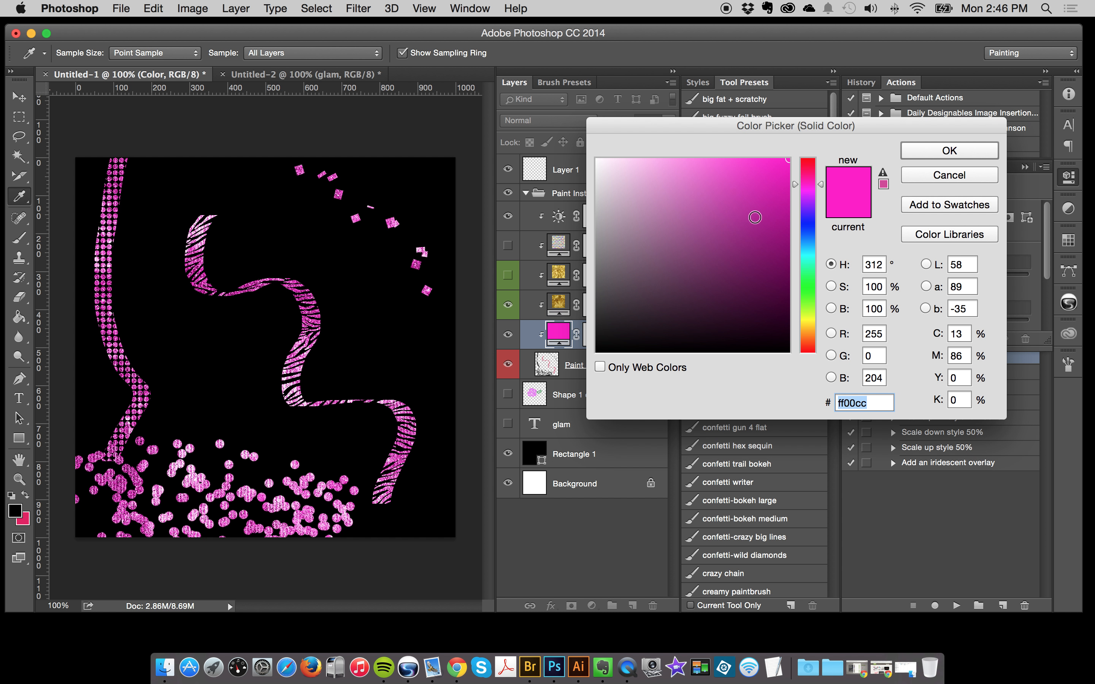
left_click(807, 211)
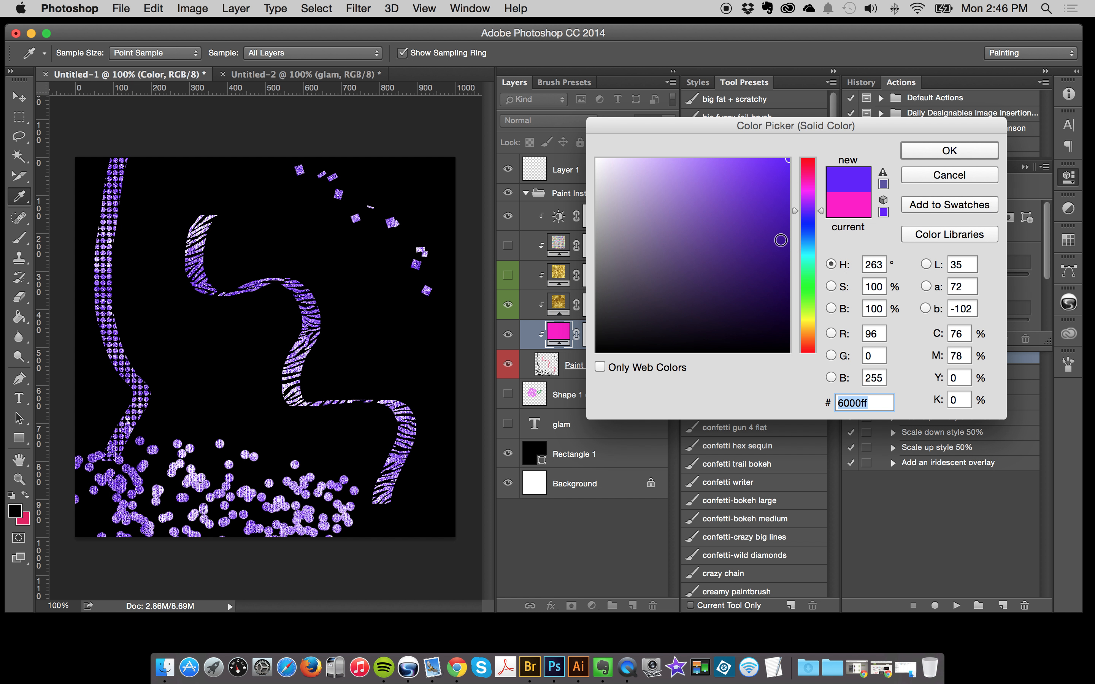
left_click(923, 152)
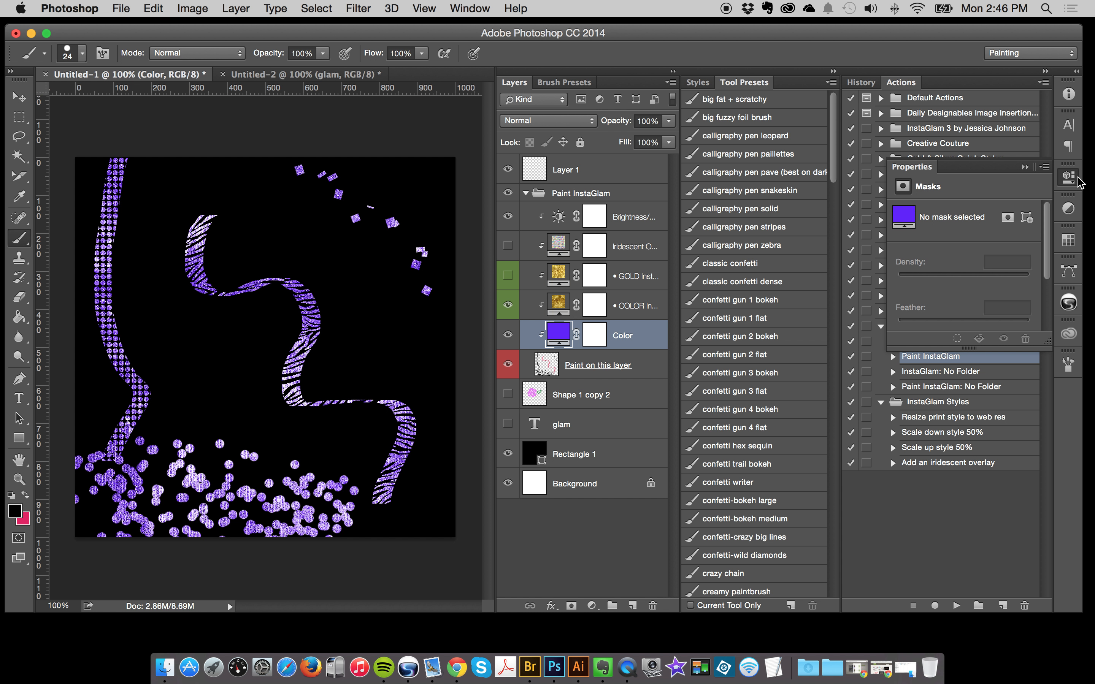
Step: Delete the Paint InstaGlam group with all its layers and hide the Rectangle 1 layer for a white canvas
left_click(1064, 180)
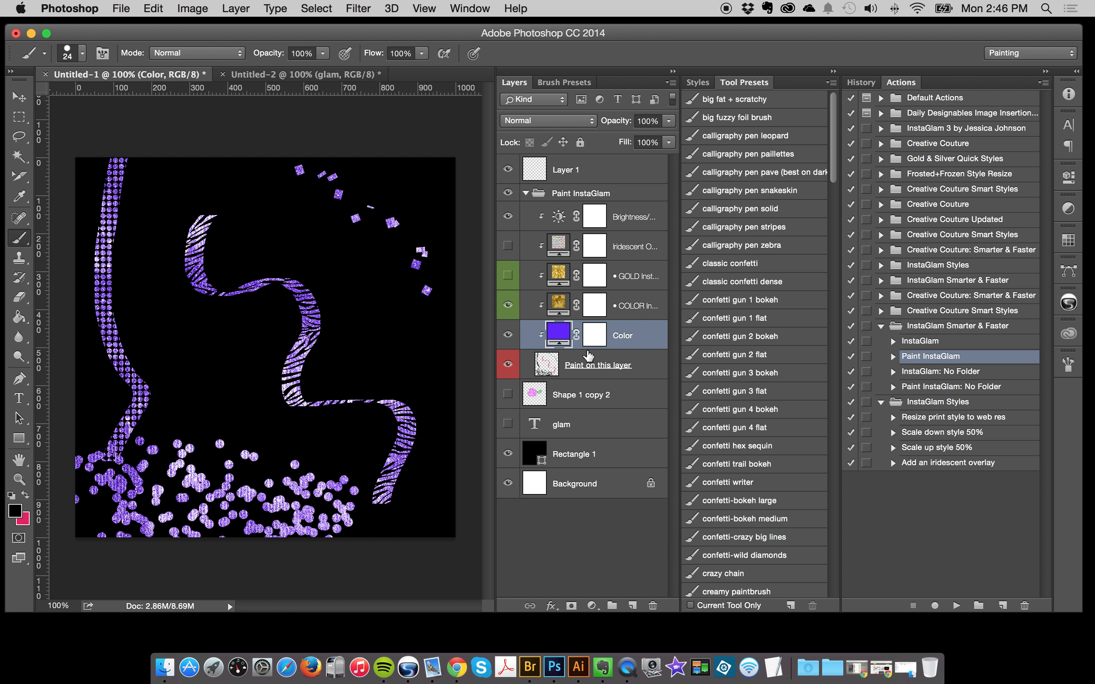
left_click(595, 366)
left_click(579, 195, "shift")
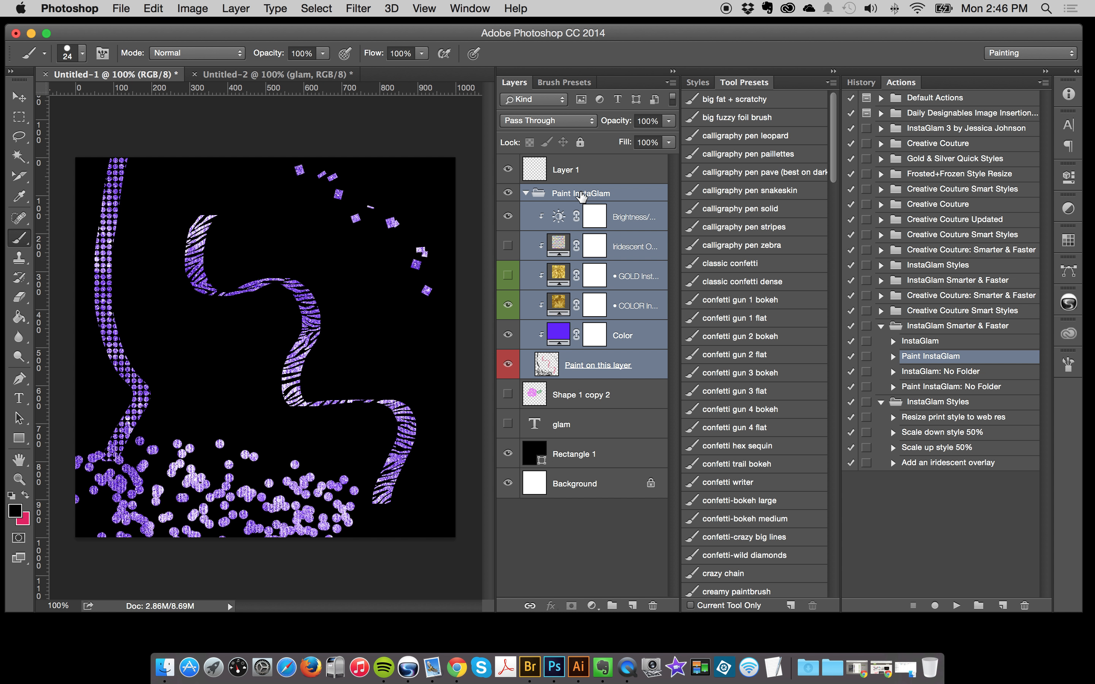
key("Delete")
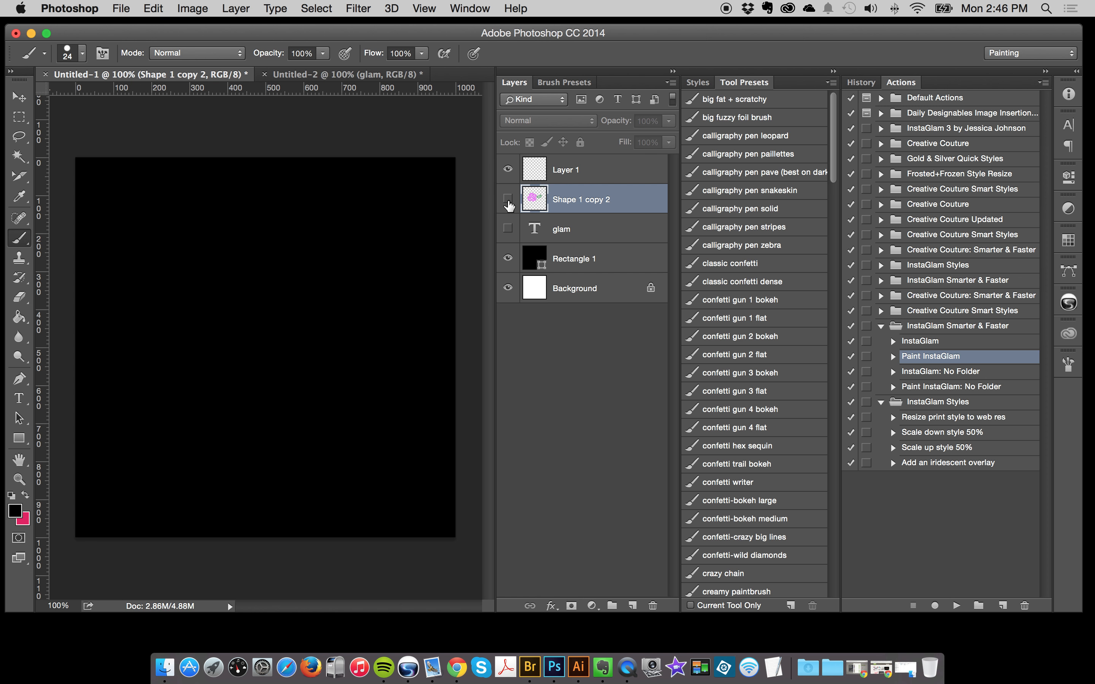
left_click(508, 258)
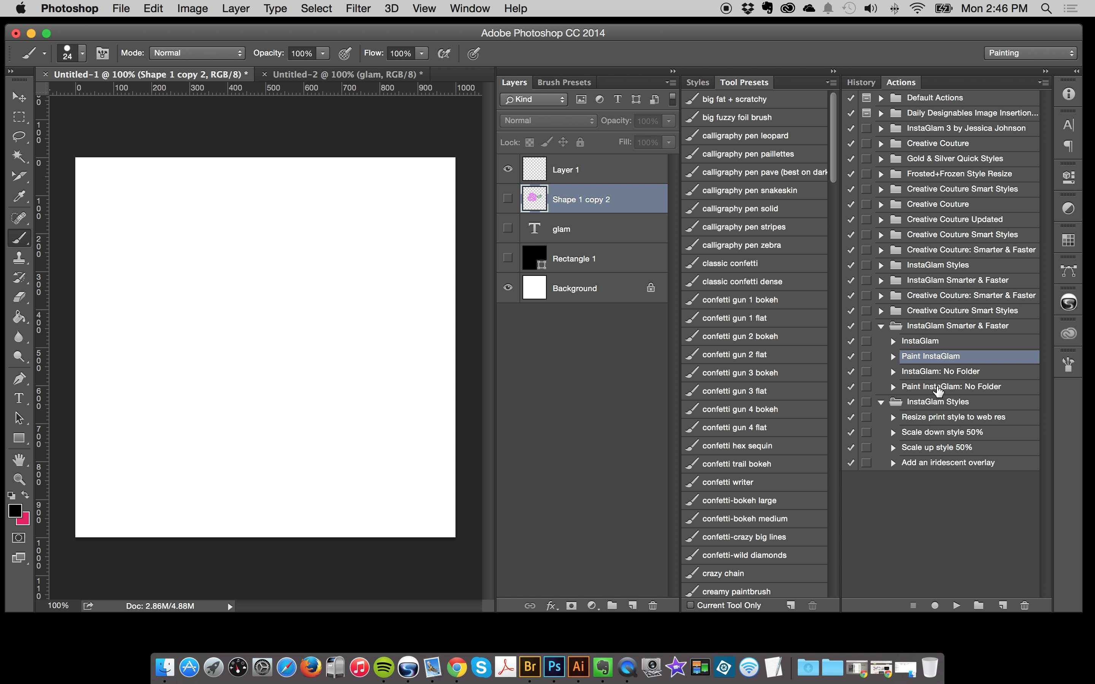
Step: Run the Paint InstaGlam: No Folder action and paint a gold confetti stroke down the middle of the canvas on its paint layer
left_click(937, 388)
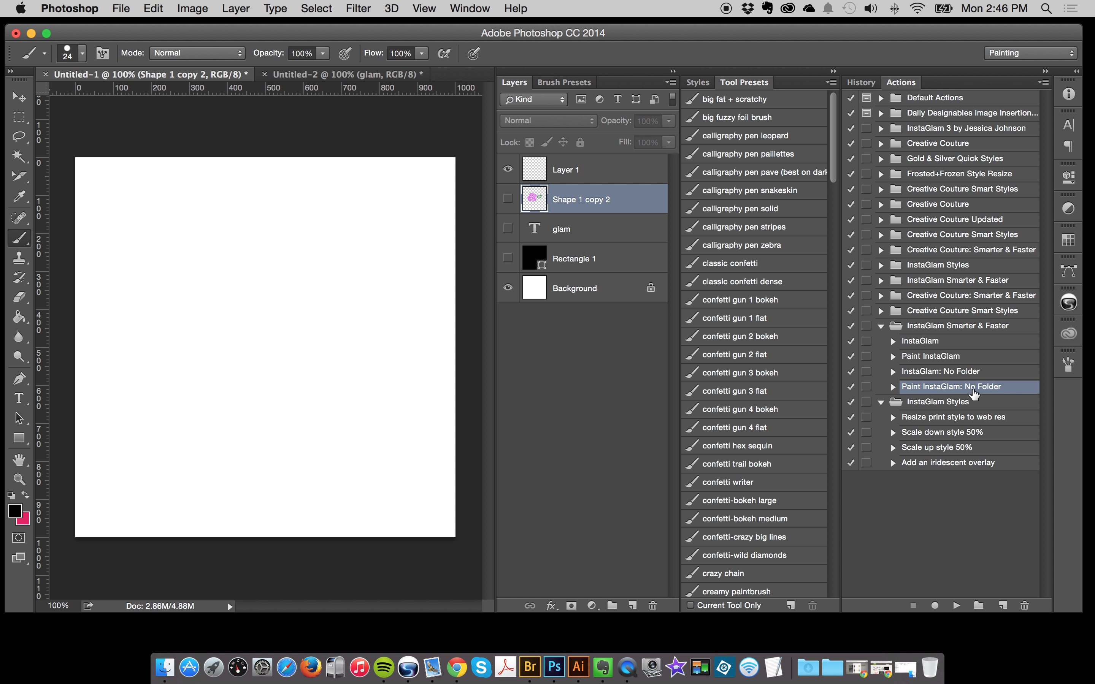
left_click(956, 606)
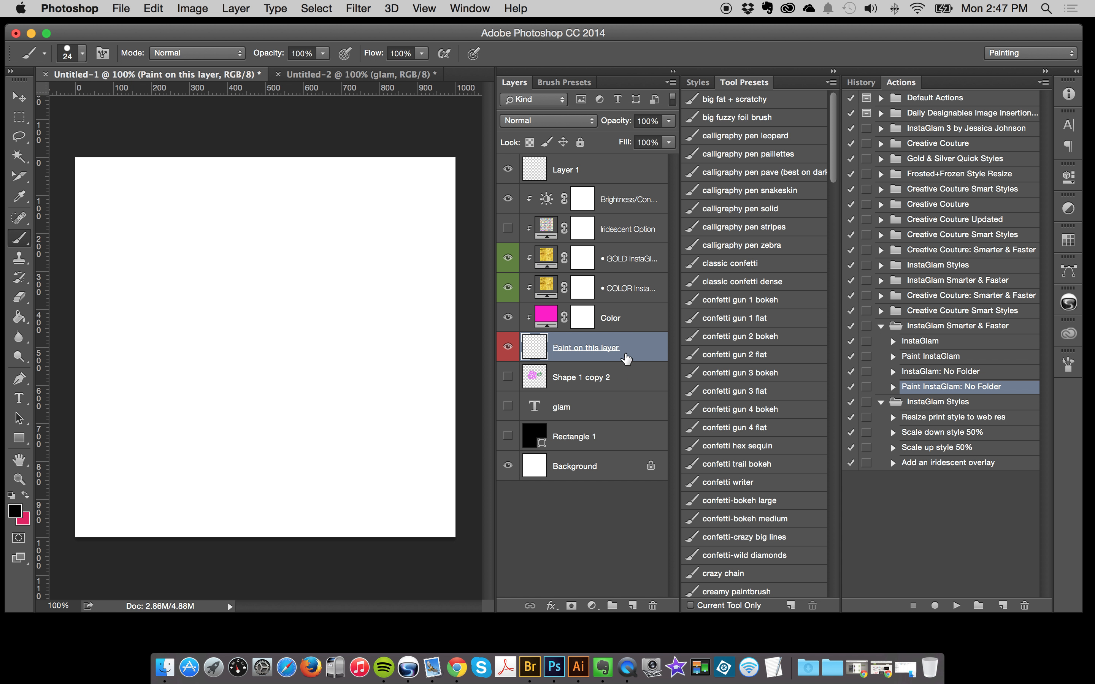
mouse_move(217, 223)
left_mouse_down()
mouse_move(240, 317)
mouse_move(327, 332)
mouse_move(318, 593)
left_mouse_up()
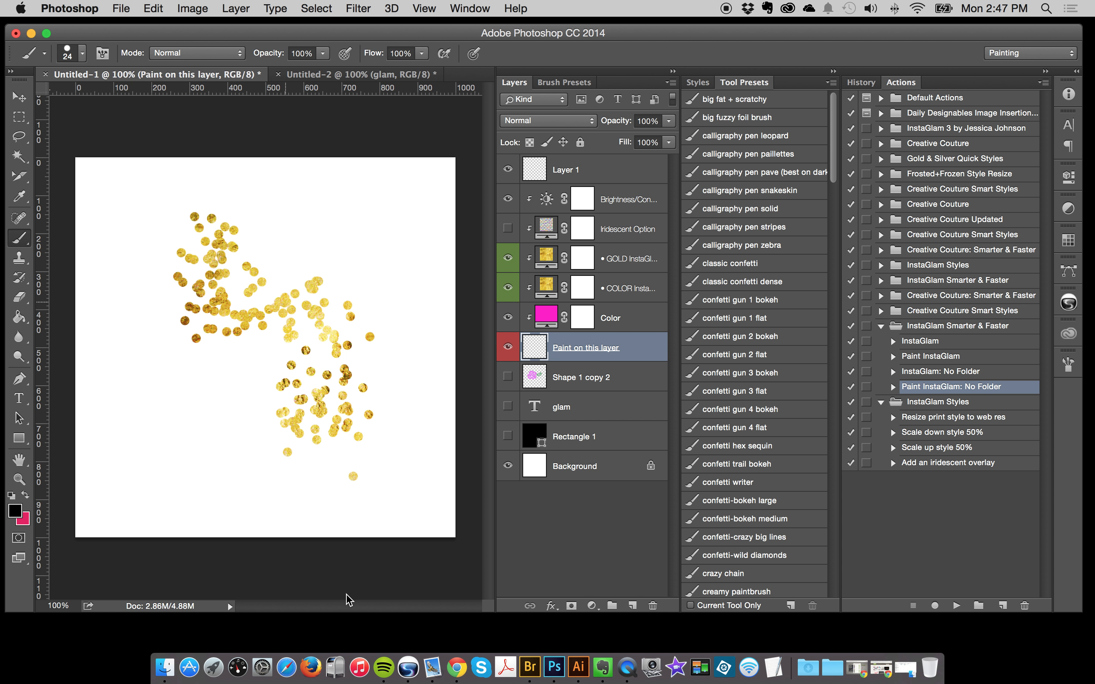
Step: Delete the ungrouped InstaGlam layers from Paint on this layer up to Brightness/Contrast, and select the InstaGlam Smarter & Faster action set
left_click(19, 97)
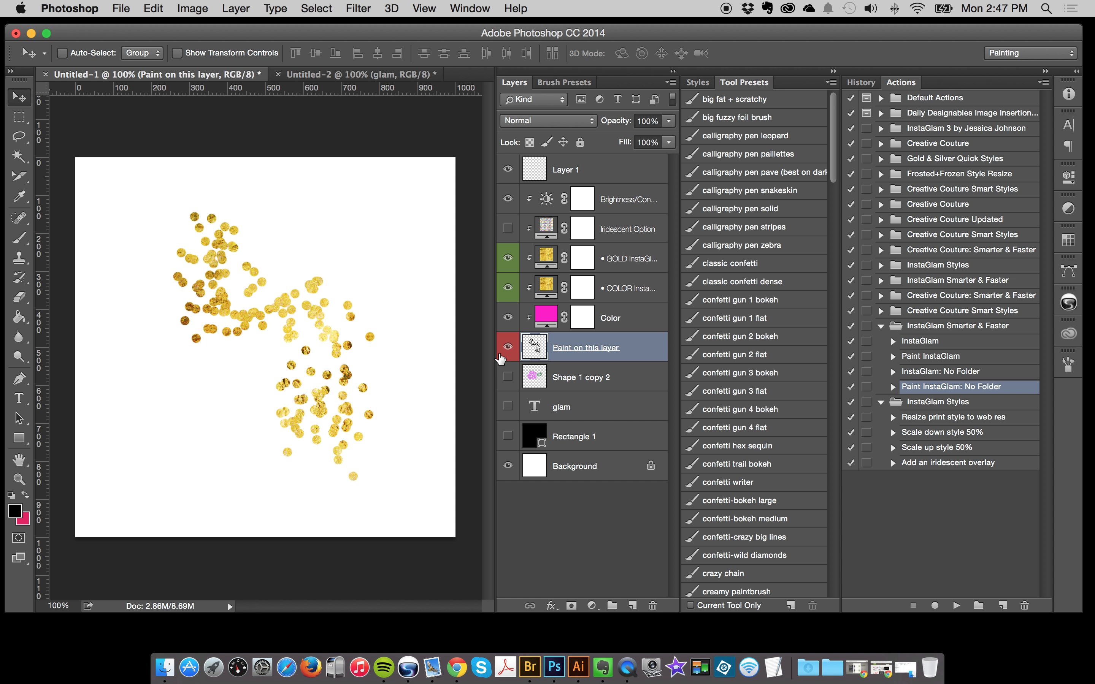
left_click(629, 204, "shift")
key("Delete")
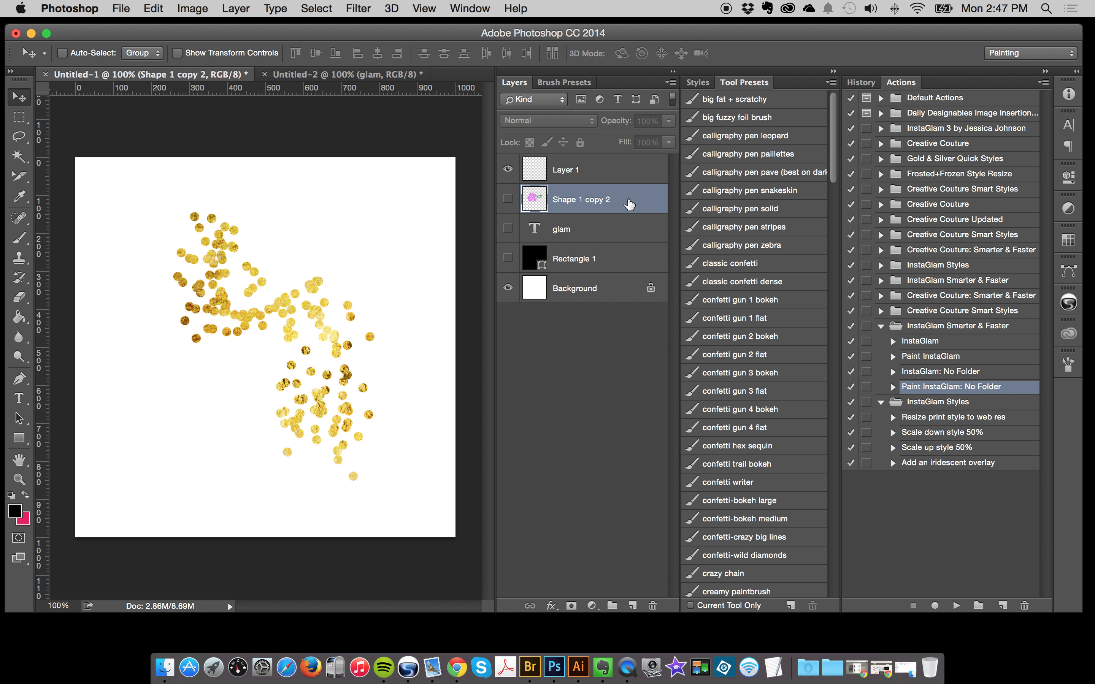
left_click(925, 334)
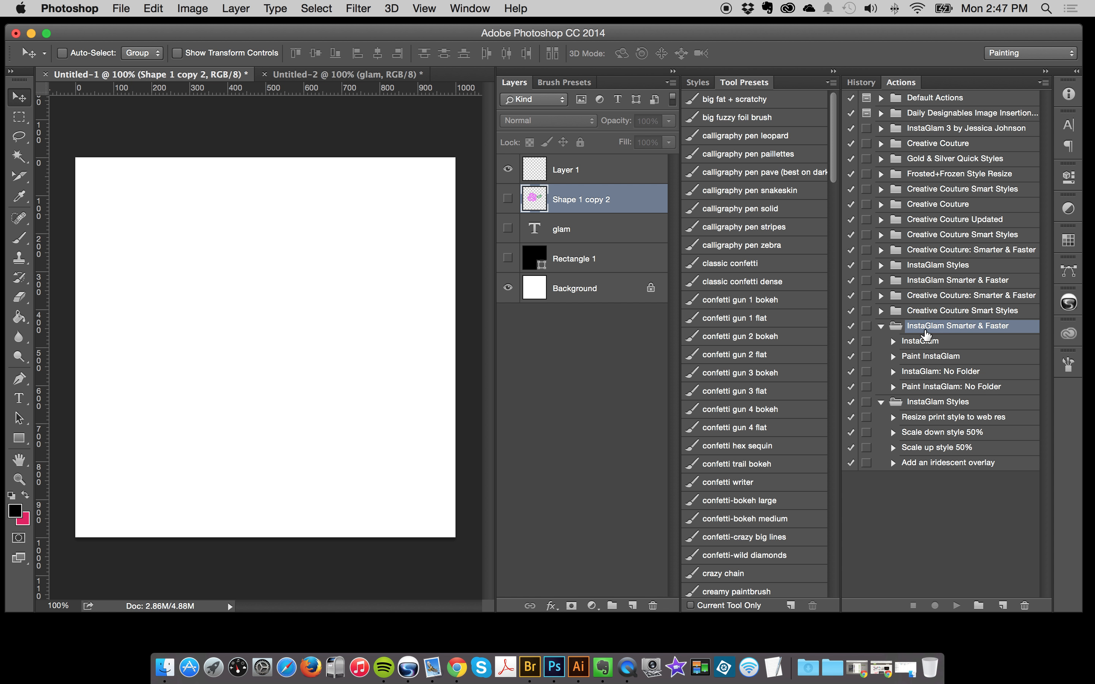